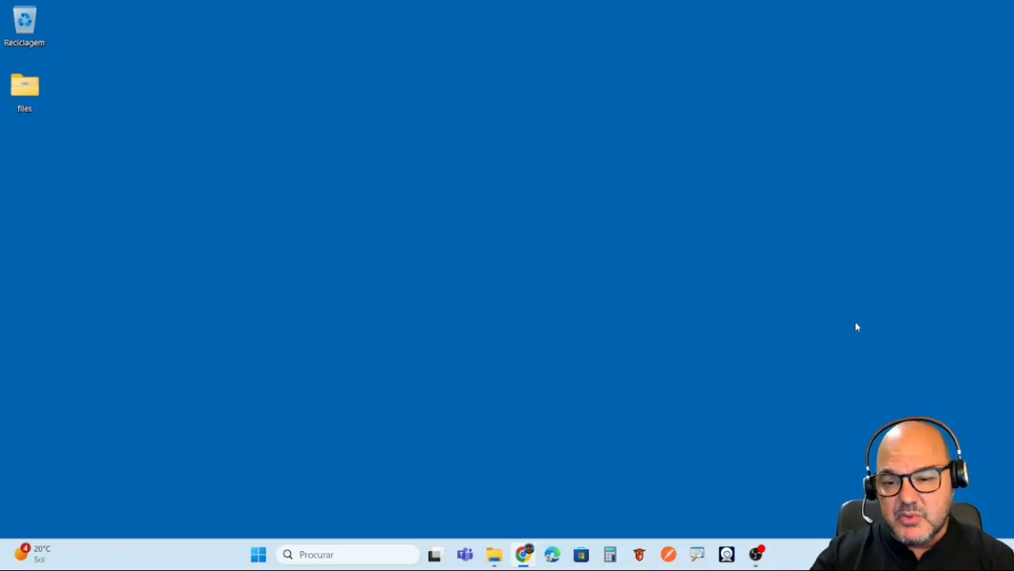
# Search Windows for 'siste' so the Sistema control panel entry appears.
pyautogui.click(359, 553)
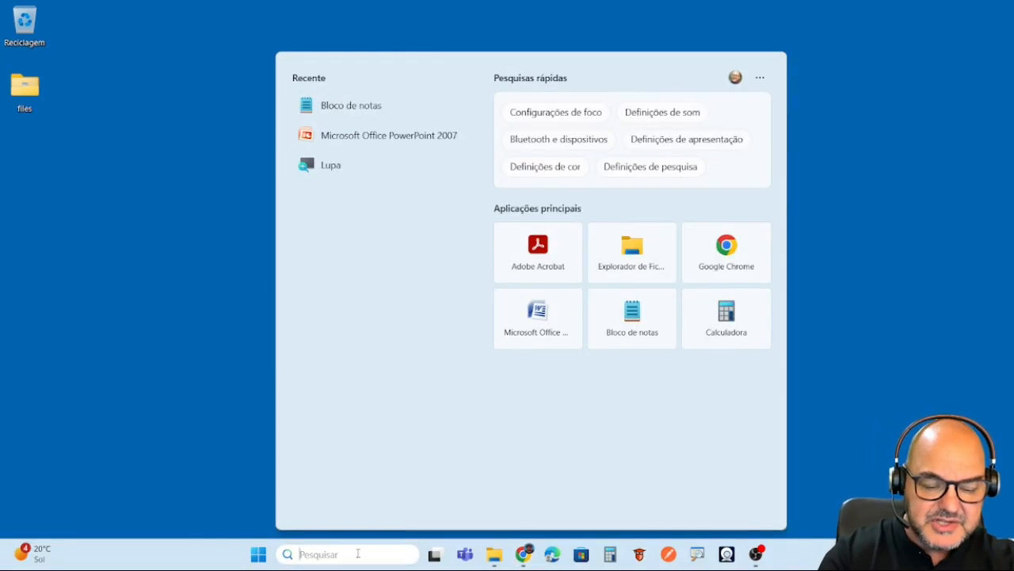
pyautogui.write('siste')
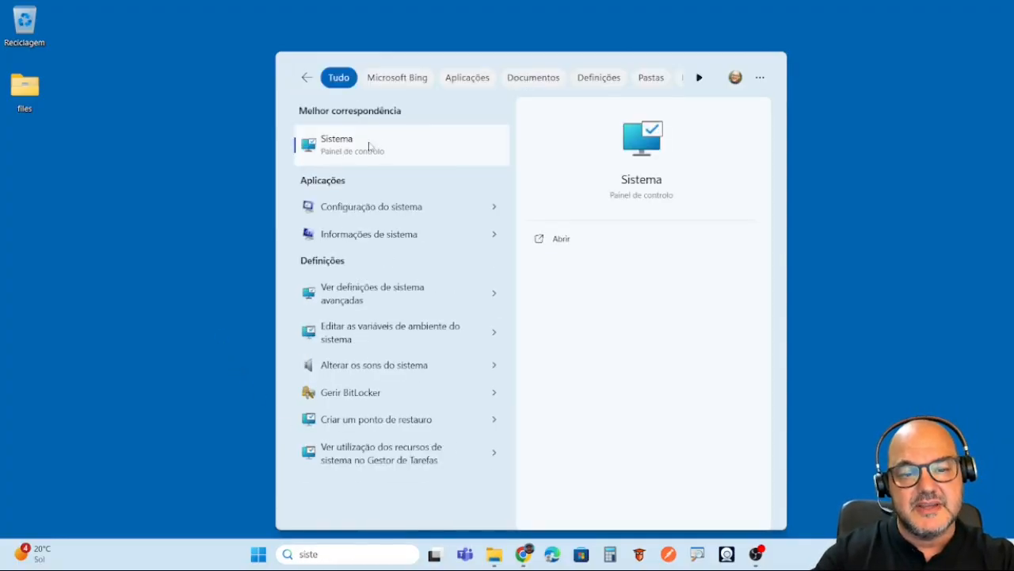
# On Sistema's About page, underline the 64-bit x64 system type and Windows 11 Home edition, then close Settings.
pyautogui.click(370, 147)
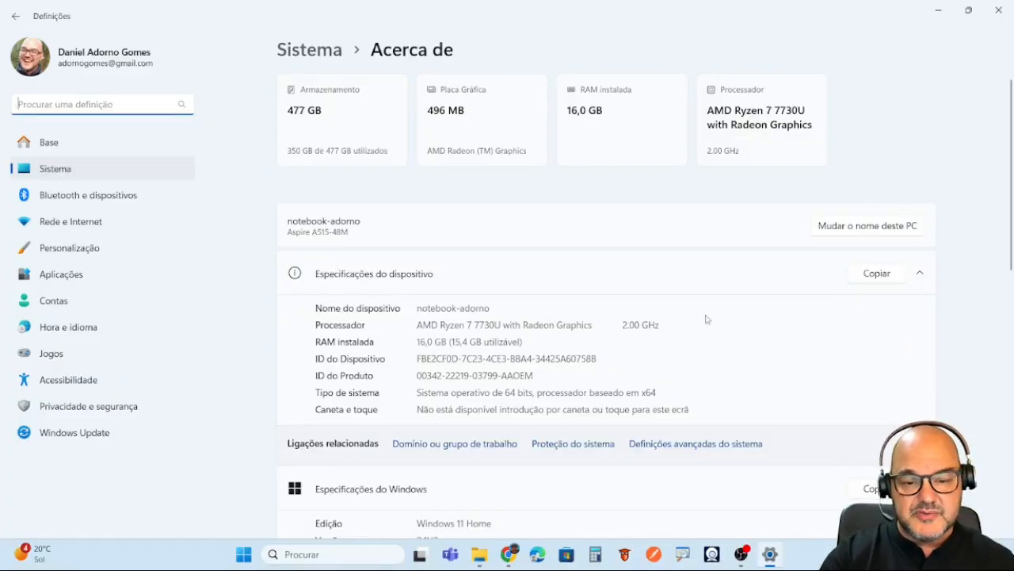
pyautogui.scroll(-3, 707, 319)
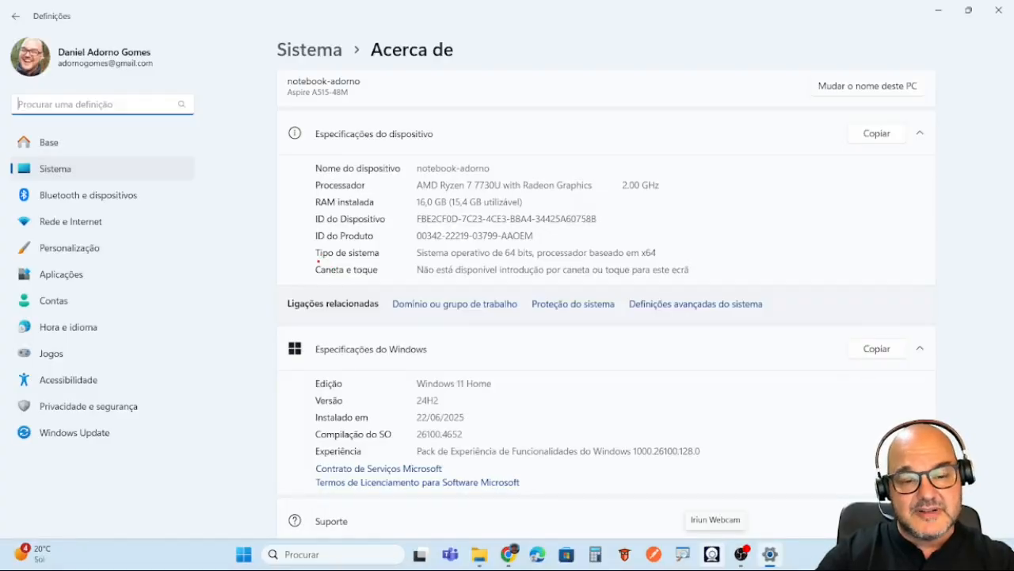
pyautogui.moveTo(318, 261); pyautogui.dragTo(668, 259)
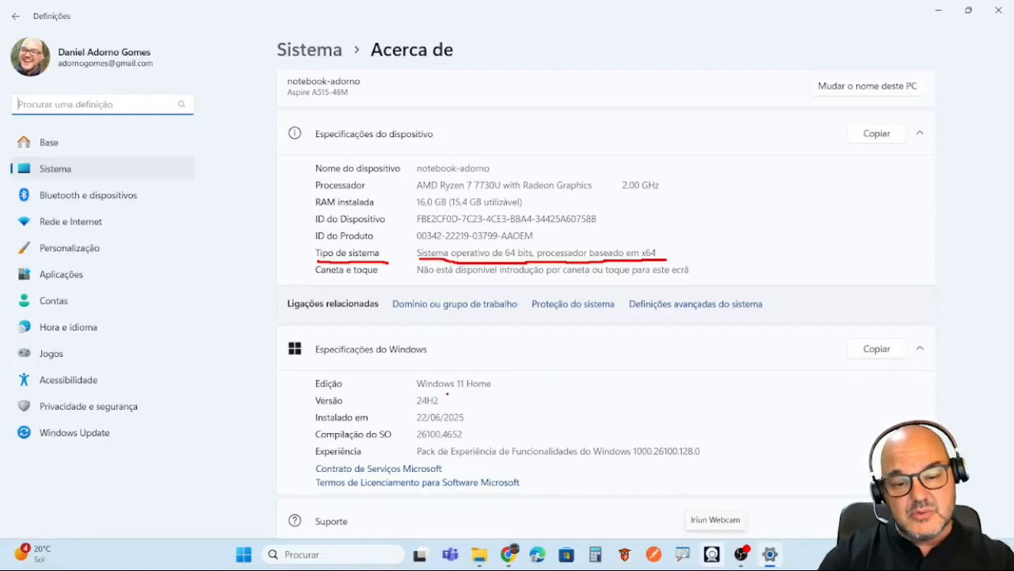
pyautogui.moveTo(423, 392); pyautogui.dragTo(491, 391)
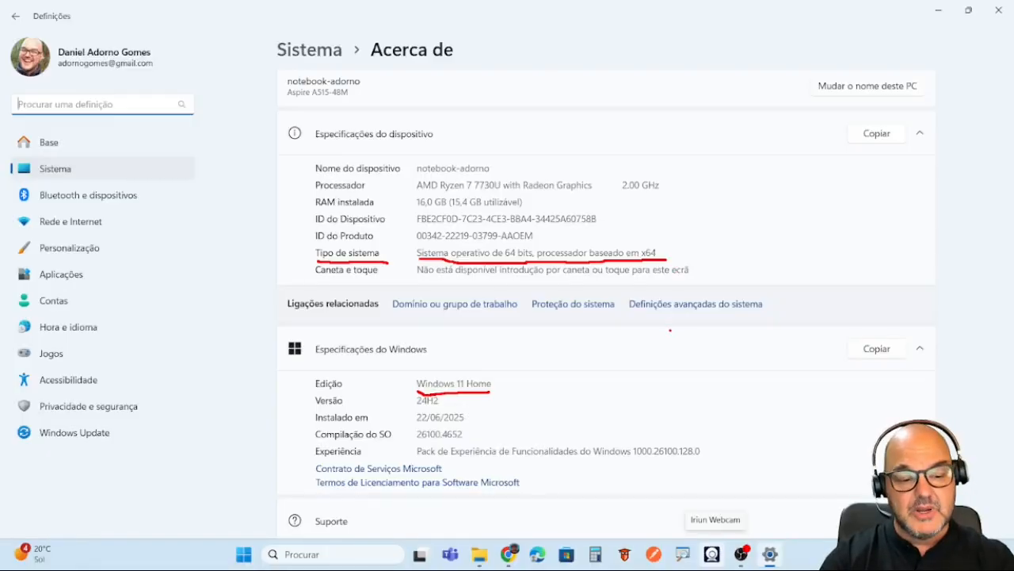
pyautogui.press('Escape')
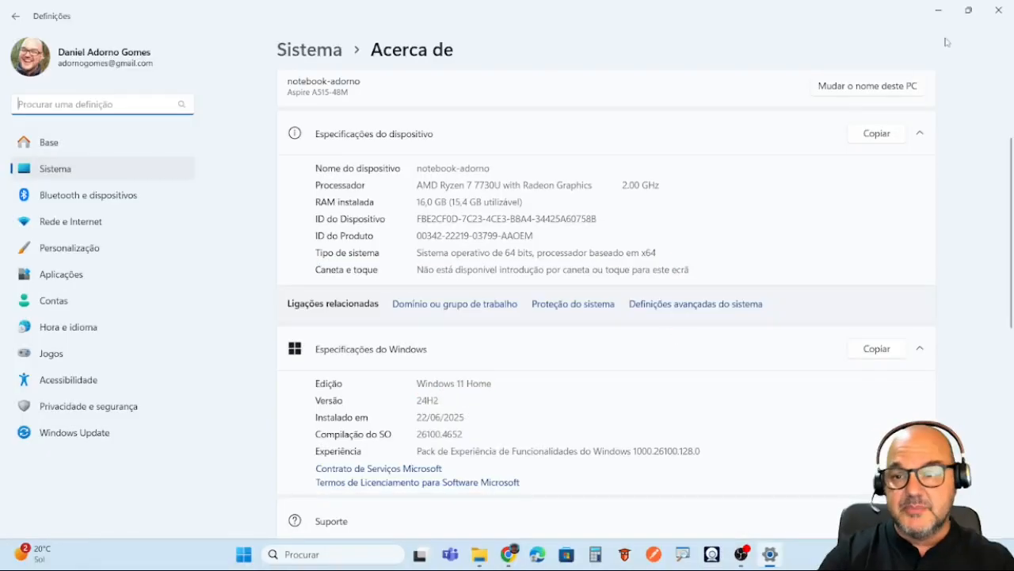
pyautogui.click(997, 12)
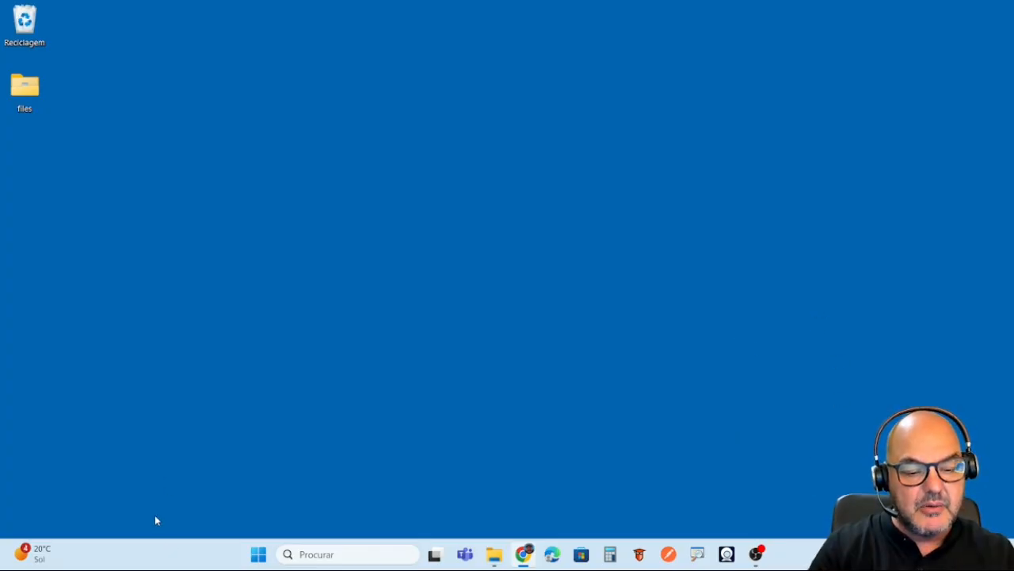
# Launch Task Manager from the taskbar, maximize it, and show the Desempenho CPU page.
pyautogui.rightClick(137, 556)
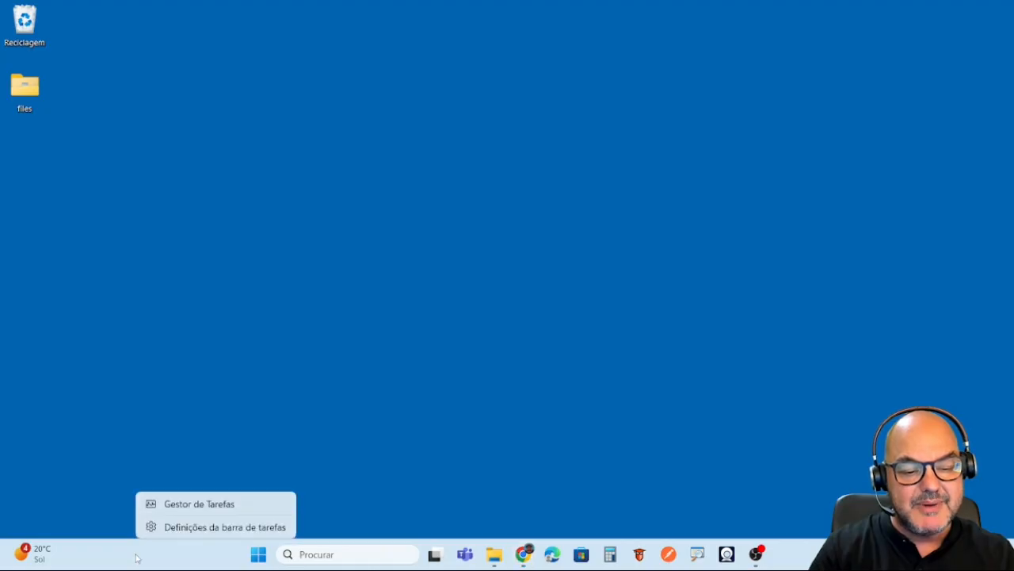
pyautogui.click(198, 506)
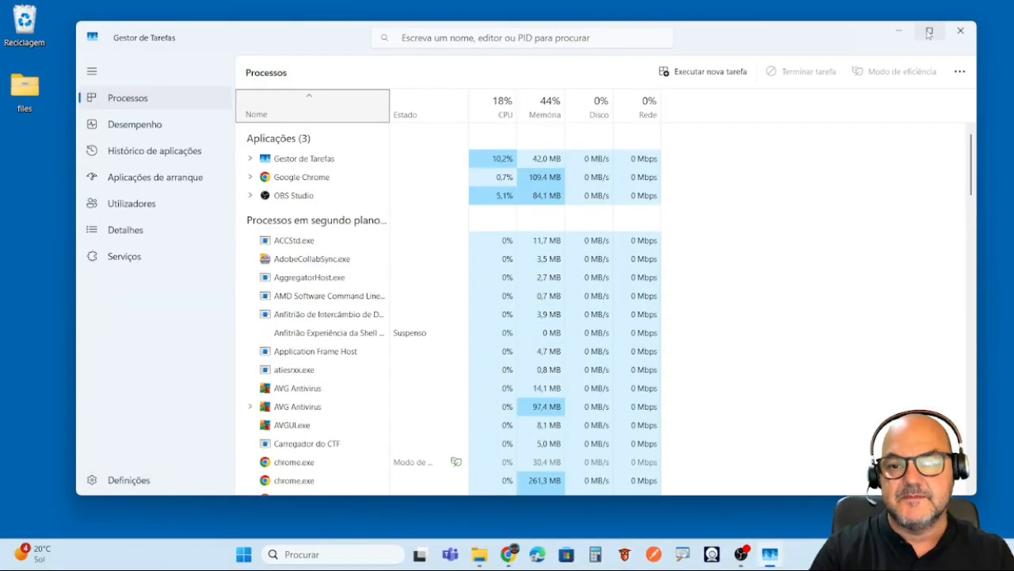
pyautogui.click(930, 32)
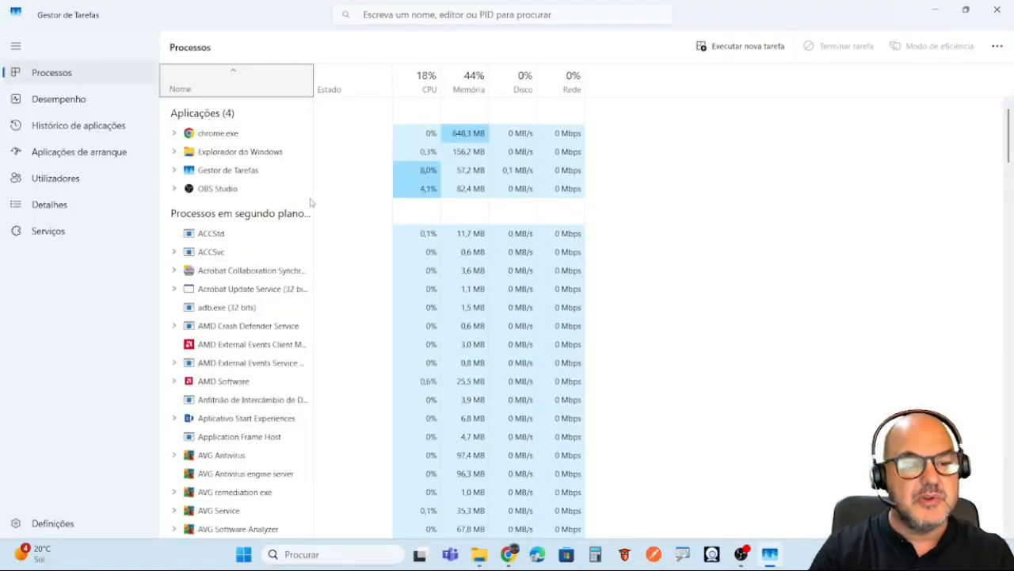
pyautogui.click(78, 104)
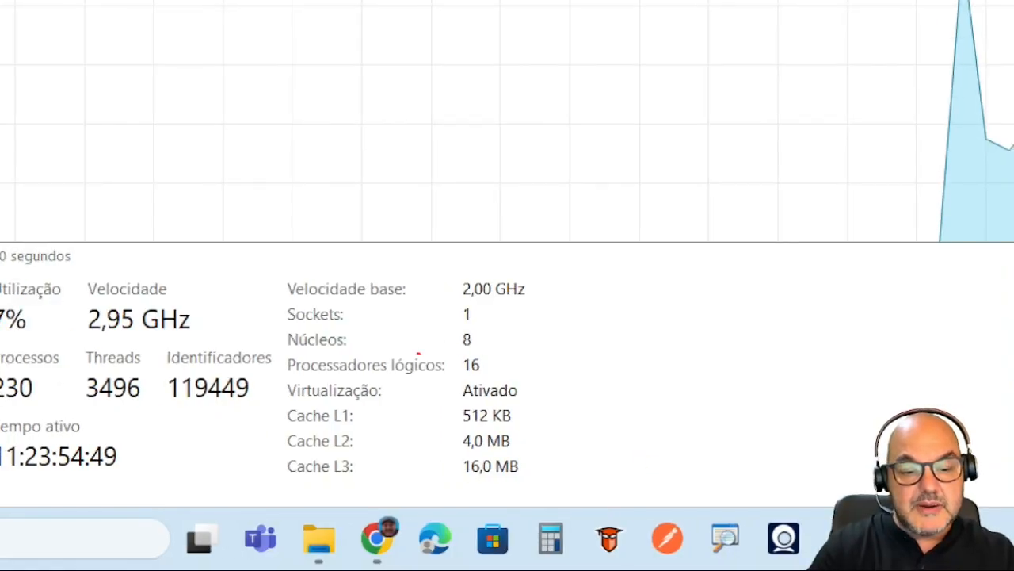
# Underline 'Virtualização: Ativado' on the CPU page, then close Task Manager.
pyautogui.moveTo(288, 403)
pyautogui.mouseDown()
pyautogui.moveTo(523, 408)
pyautogui.moveTo(529, 383)
pyautogui.moveTo(287, 373)
pyautogui.moveTo(272, 389)
pyautogui.moveTo(287, 404)
pyautogui.mouseUp()
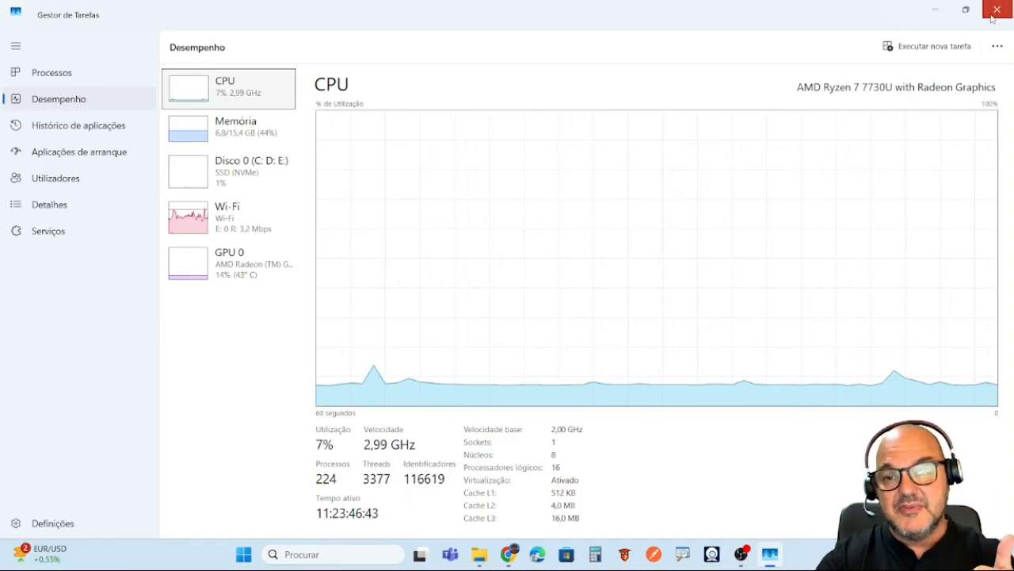
pyautogui.click(992, 18)
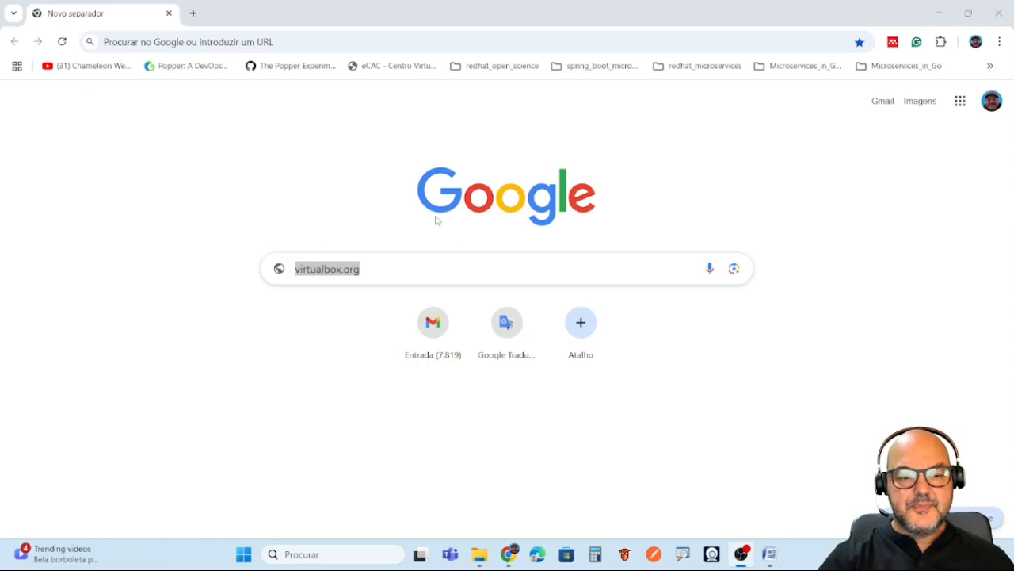
# Go to virtualbox.org and open its Downloads page from the Download button.
pyautogui.click(396, 271)
pyautogui.press('Return')
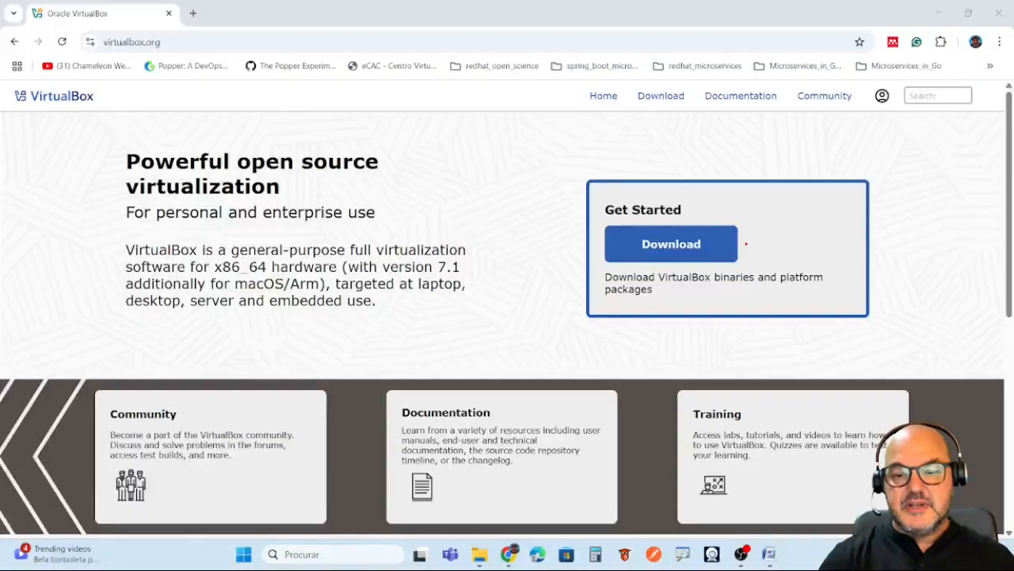
pyautogui.moveTo(745, 245); pyautogui.dragTo(780, 234)
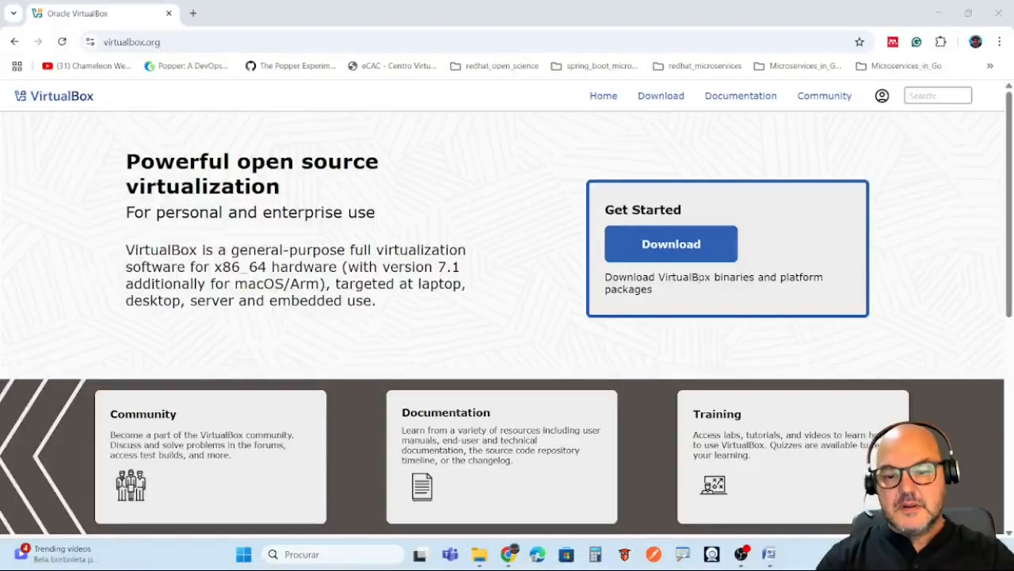
pyautogui.click(672, 244)
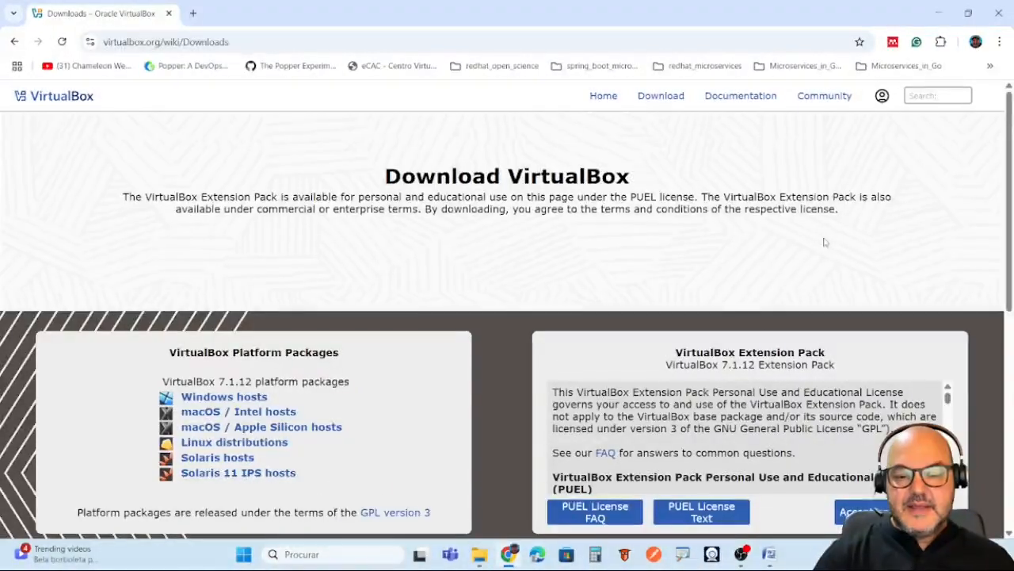
# Download the VirtualBox 7.1.12 installer for Windows hosts, noting the Extension Pack section.
pyautogui.scroll(-2, 824, 242)
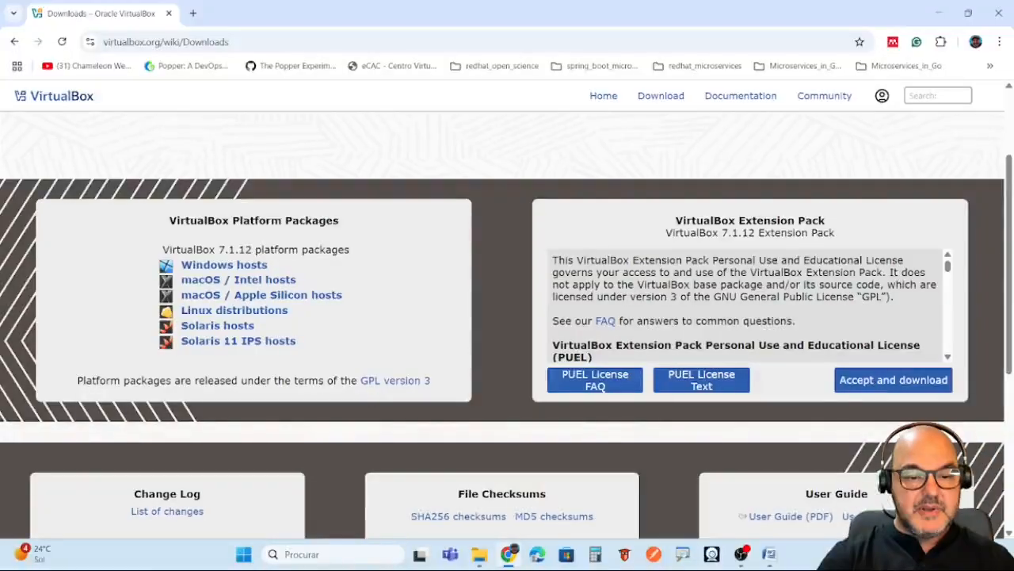
pyautogui.moveTo(276, 264); pyautogui.dragTo(297, 261)
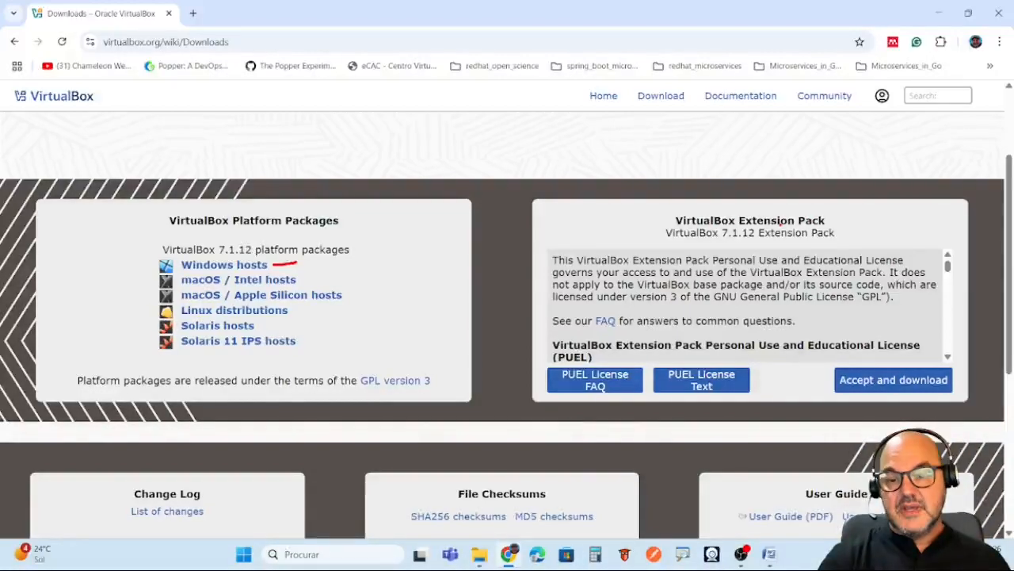
pyautogui.moveTo(832, 223); pyautogui.dragTo(875, 210)
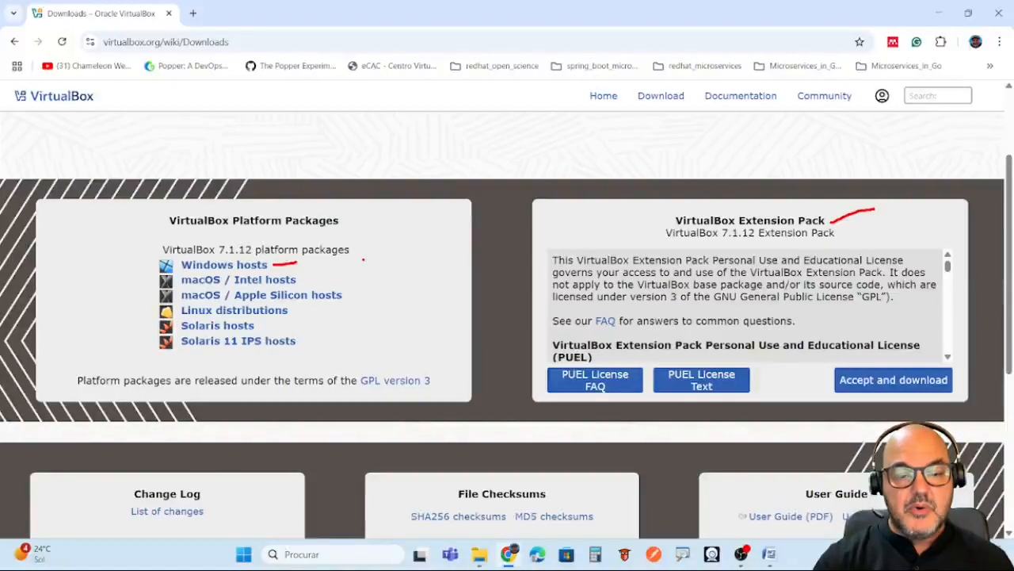
pyautogui.press('Escape')
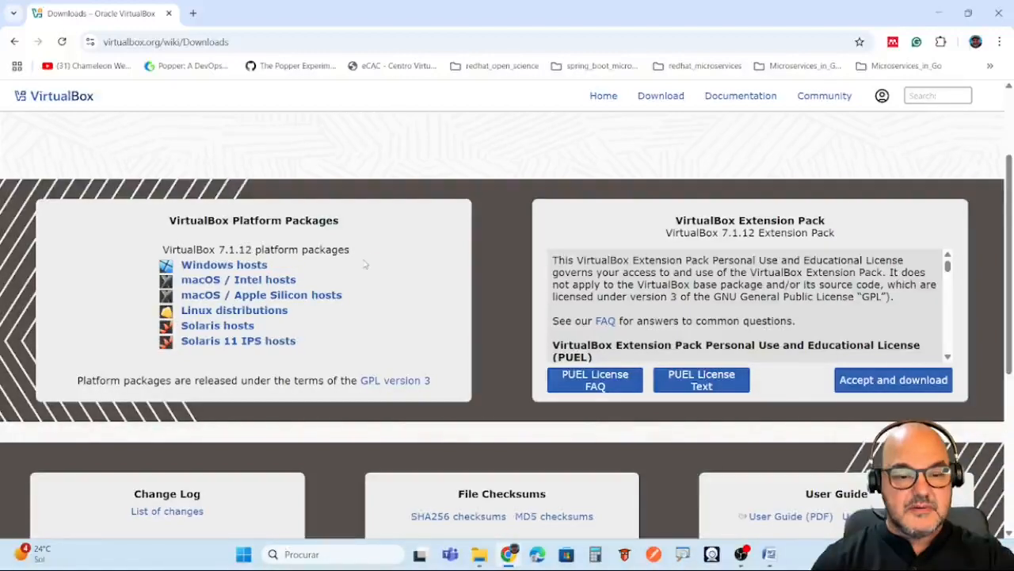
pyautogui.click(266, 267)
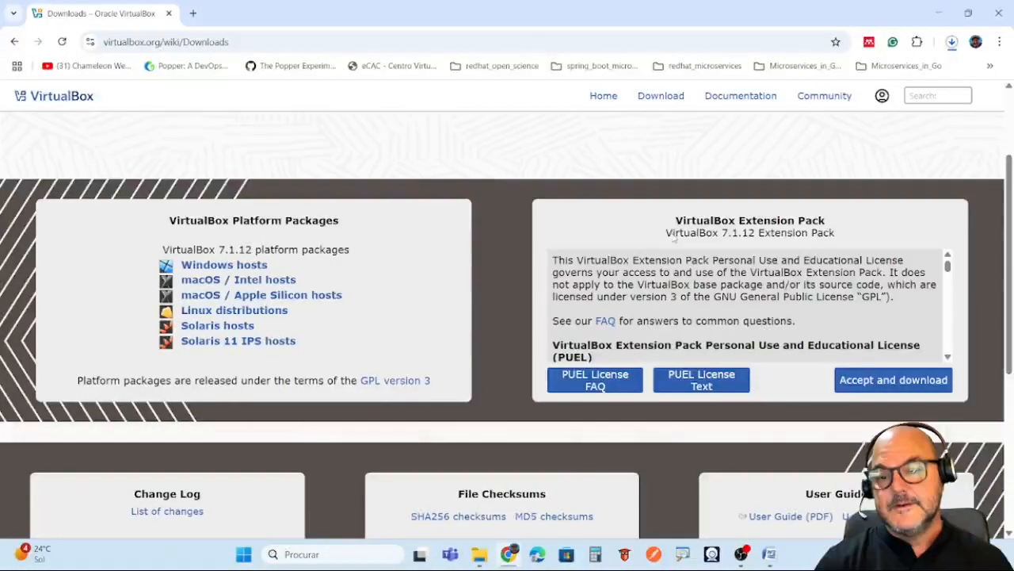
# Accept the Personal Use and Educational License and download the 7.1.12 Extension Pack.
pyautogui.click(901, 387)
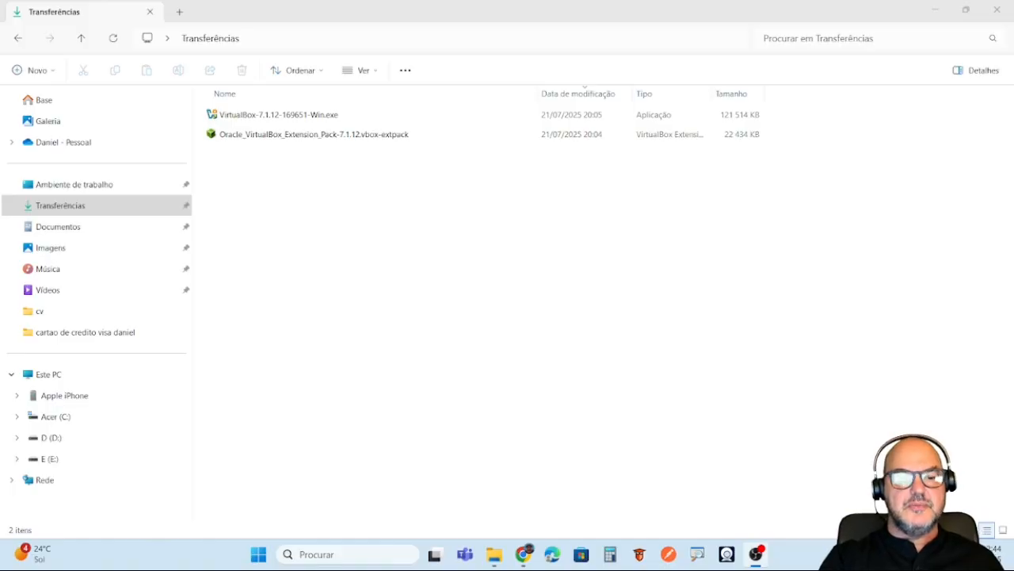
# Select VirtualBox-7.1.12-169651-Win.exe in Transferências and bring up its context menu.
pyautogui.click(265, 116)
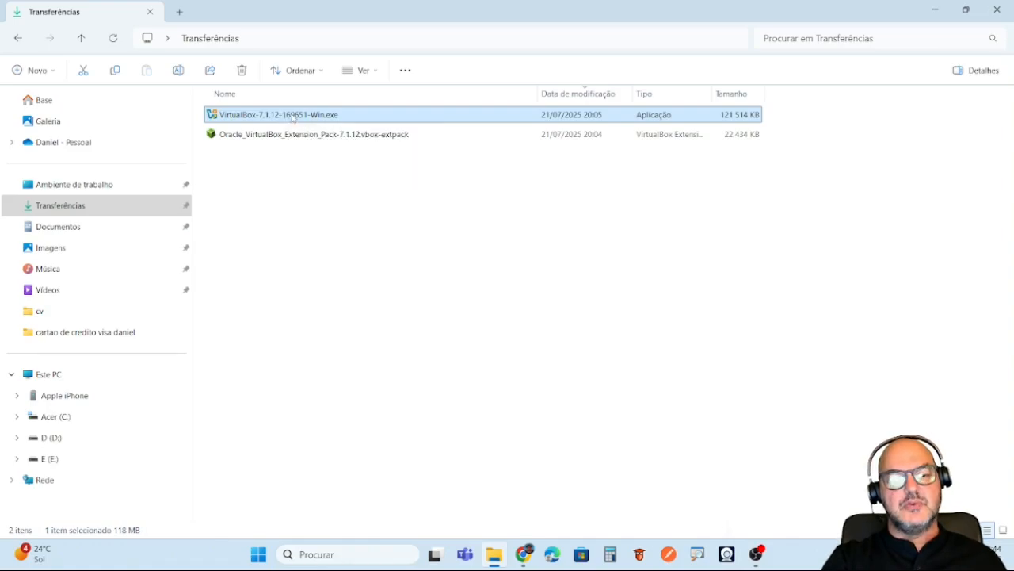
pyautogui.rightClick(294, 117)
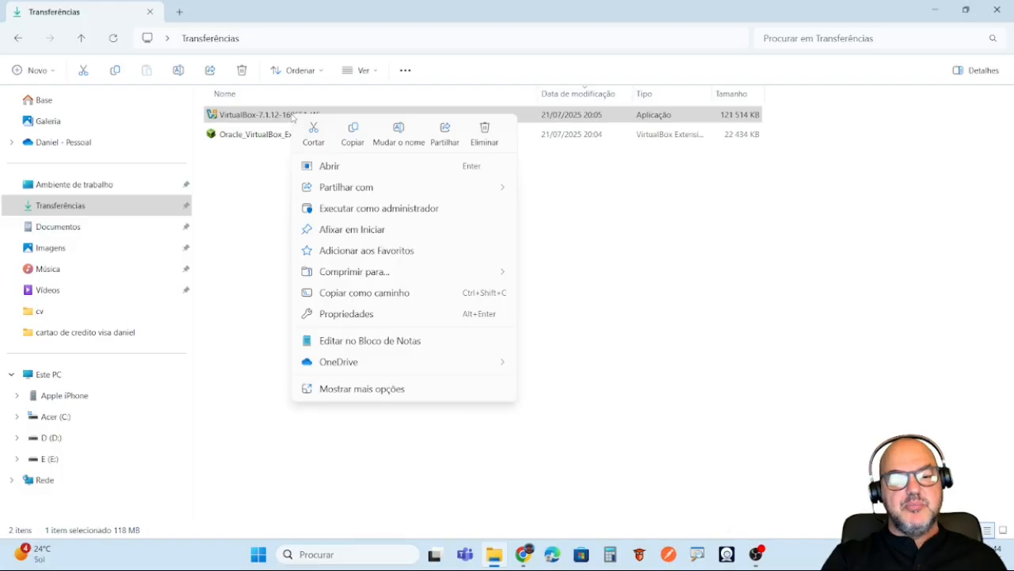
# Run VirtualBox-7.1.12-169651-Win.exe with Executar como administrador to start its Setup Wizard.
pyautogui.click(421, 211)
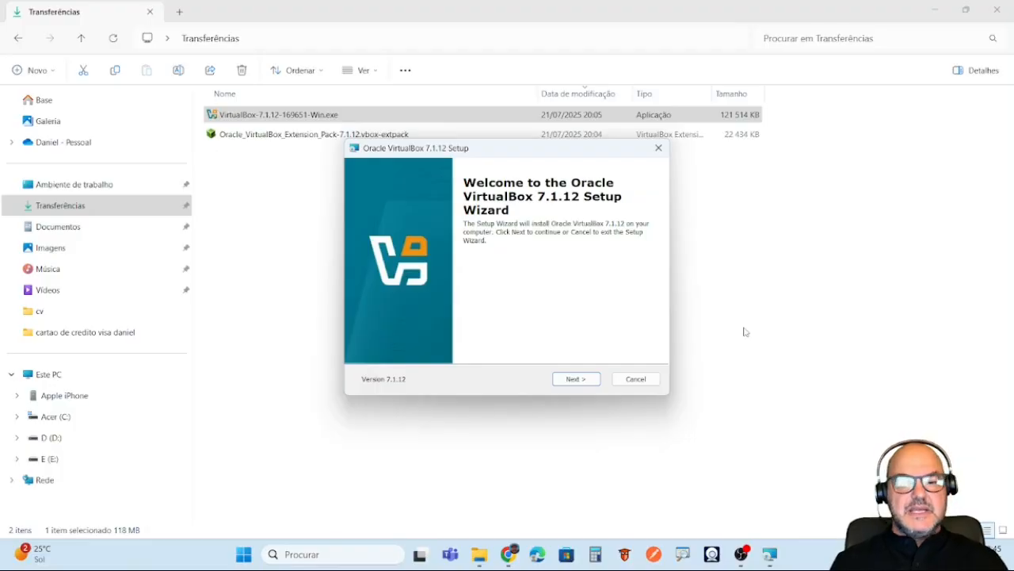
# Pass the welcome page, accept the licence terms, and advance to Custom Setup.
pyautogui.click(579, 379)
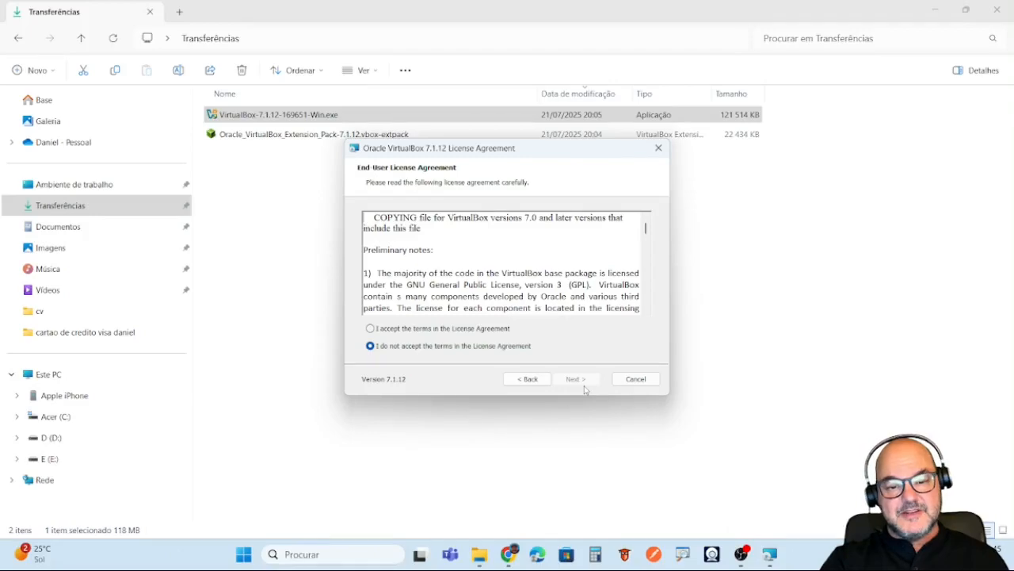
pyautogui.click(408, 333)
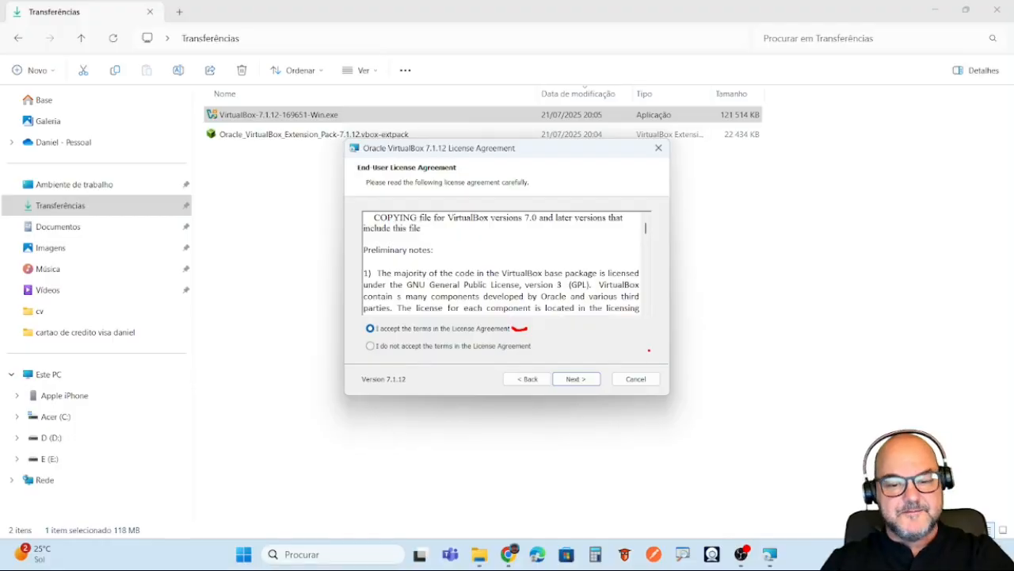
pyautogui.click(585, 382)
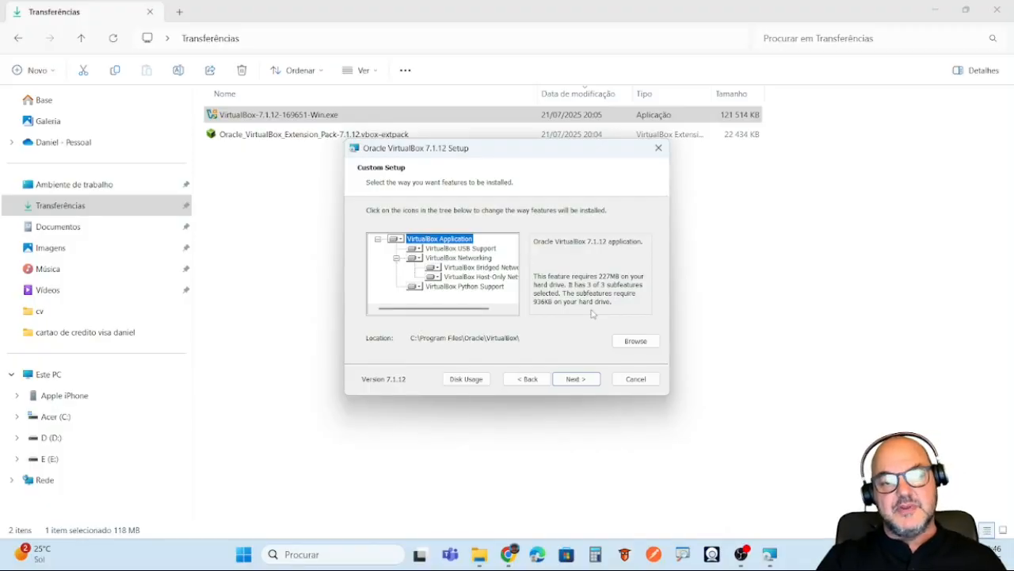
# Keep the default VirtualBox features and accept the network reset and missing Python dependency warnings.
pyautogui.click(583, 382)
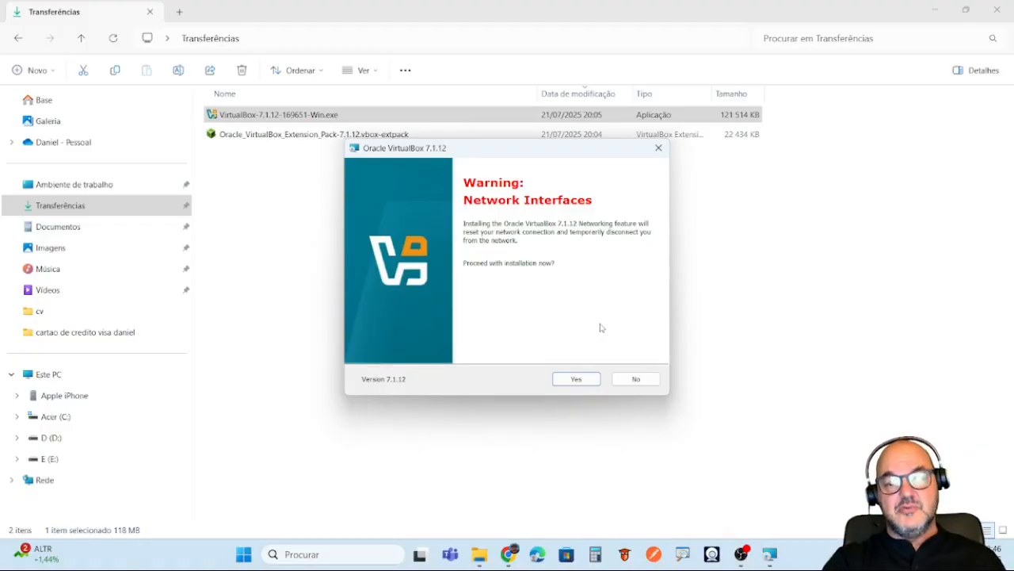
pyautogui.click(578, 378)
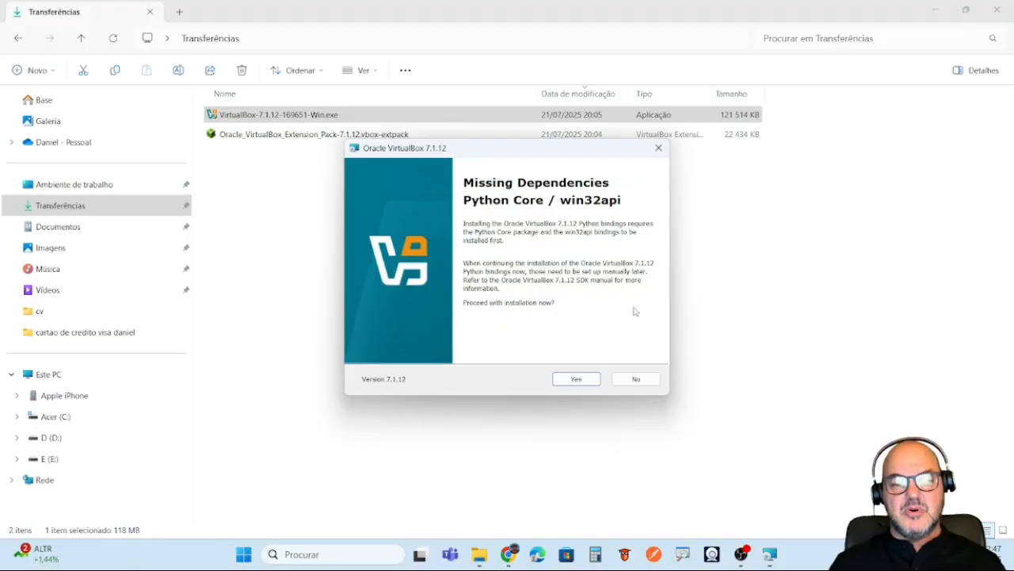
pyautogui.click(576, 380)
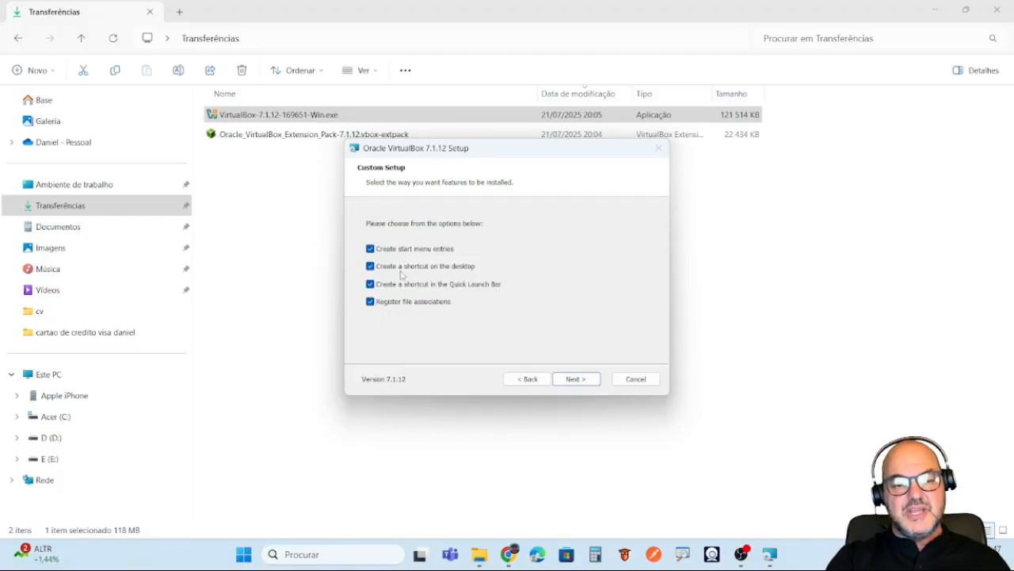
# Leave all four shortcut options ticked, including 'Create start menu entries', and advance to Ready to Install.
pyautogui.click(372, 251)
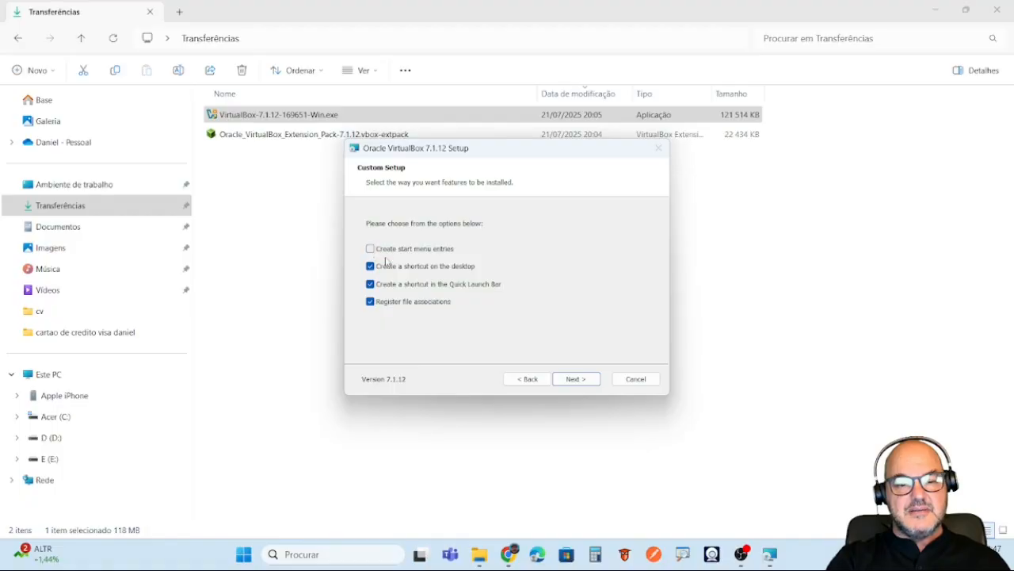
pyautogui.click(371, 250)
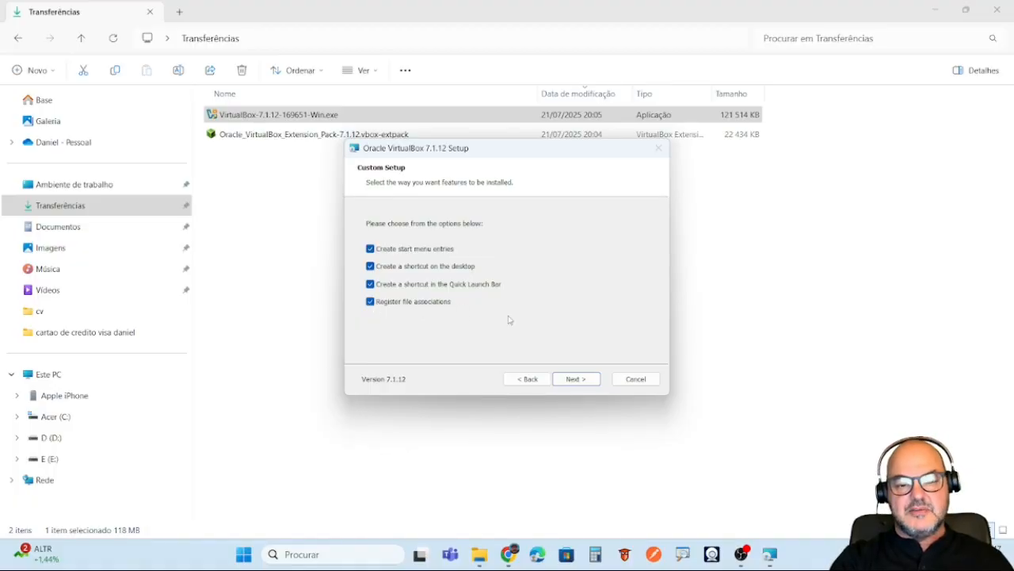
pyautogui.click(584, 379)
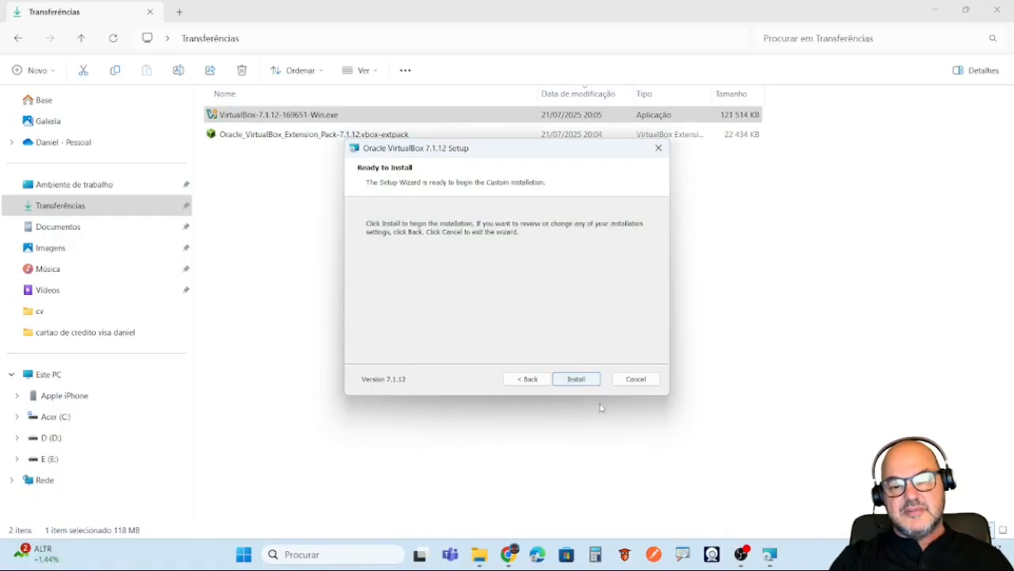
# Install VirtualBox 7.1.12 and close the completed setup wizard with Finish.
pyautogui.click(593, 384)
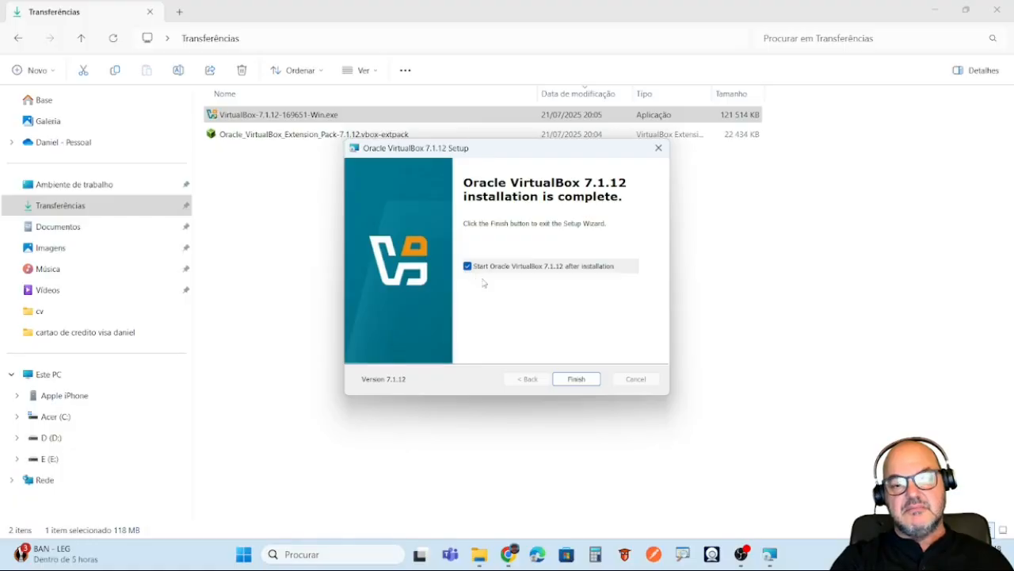
pyautogui.click(579, 380)
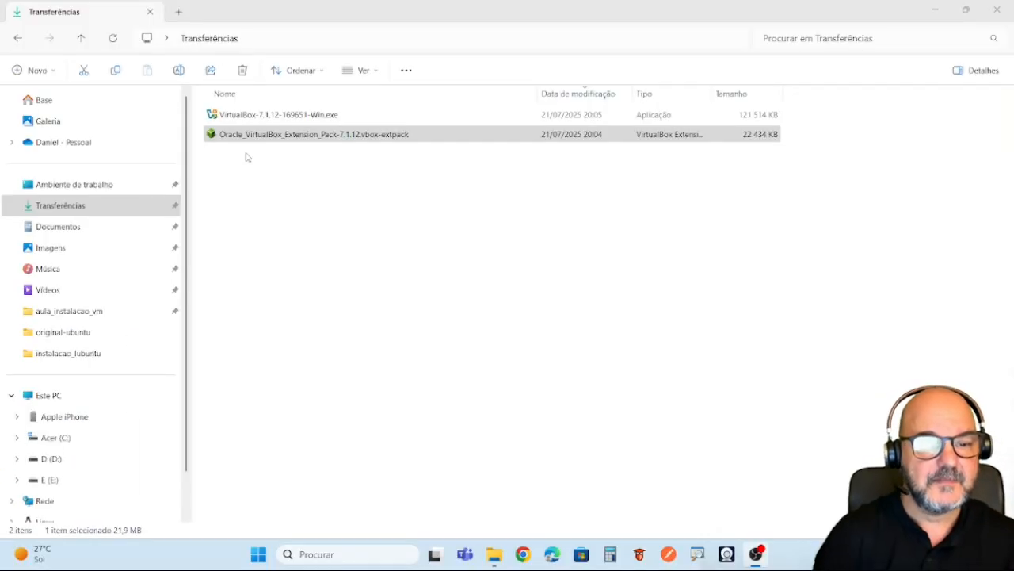
# Open the 7.1.12 Extension Pack file in VirtualBox, confirm installing it, and scroll the PUEL licence to the end.
pyautogui.click(249, 133)
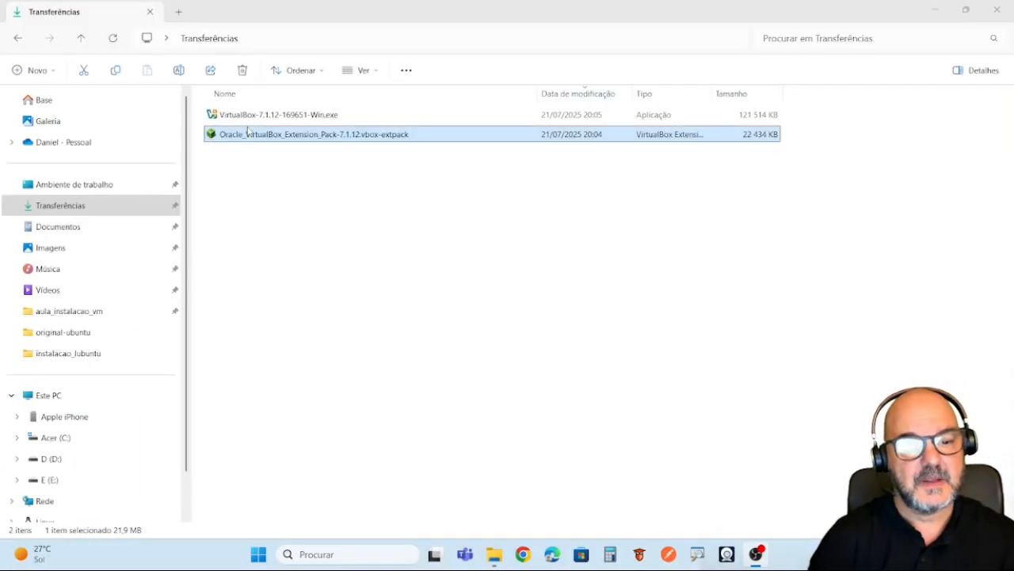
pyautogui.press('Return')
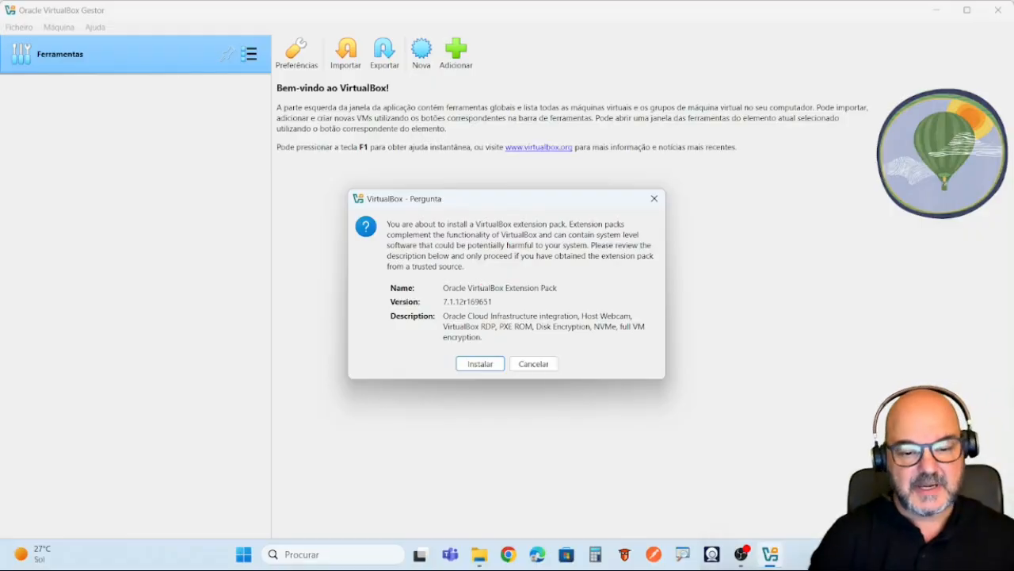
pyautogui.moveTo(457, 375)
pyautogui.mouseDown()
pyautogui.moveTo(504, 375)
pyautogui.moveTo(504, 351)
pyautogui.moveTo(448, 347)
pyautogui.moveTo(457, 378)
pyautogui.mouseUp()
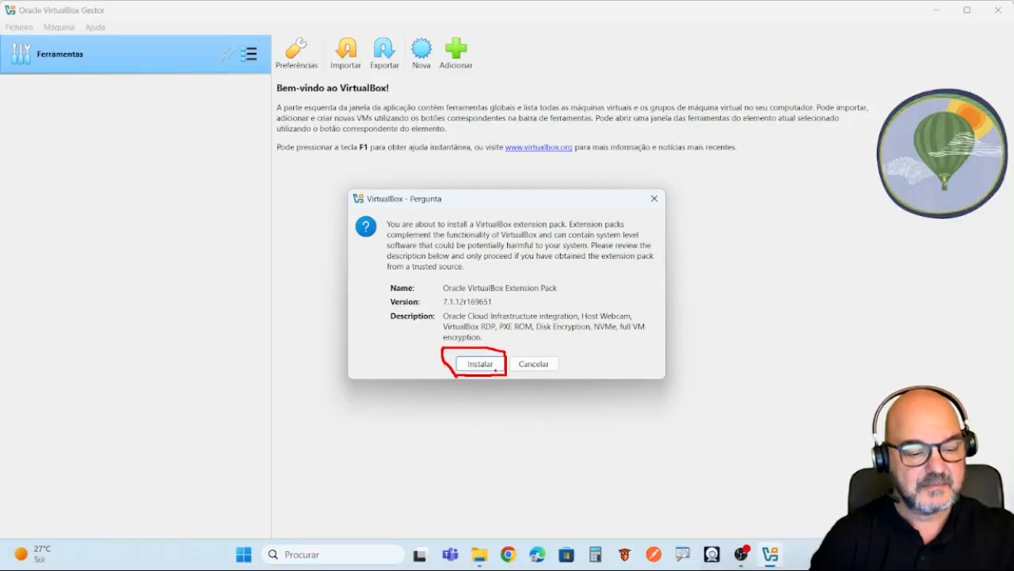
pyautogui.click(484, 365)
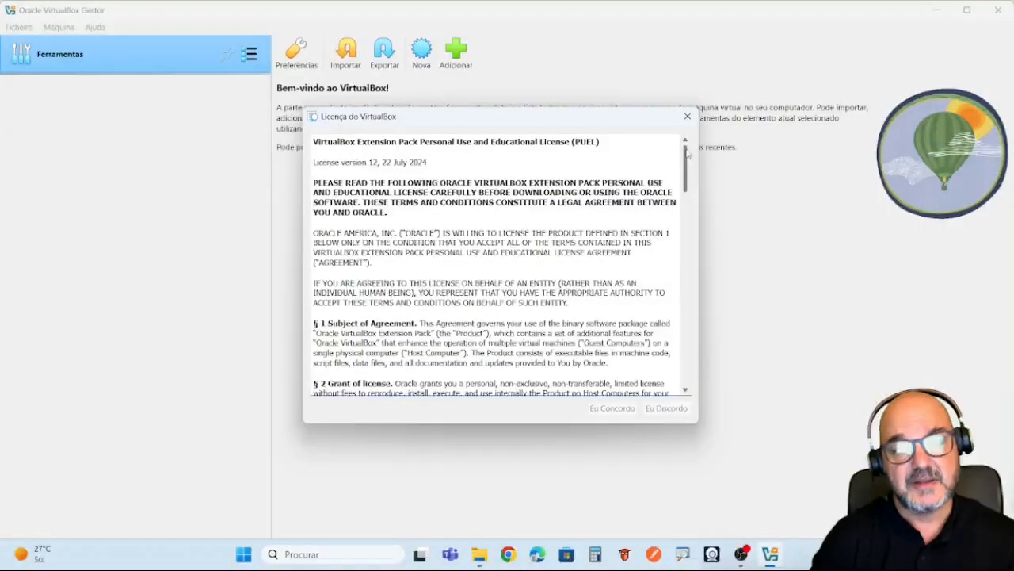
pyautogui.moveTo(687, 154); pyautogui.dragTo(685, 364)
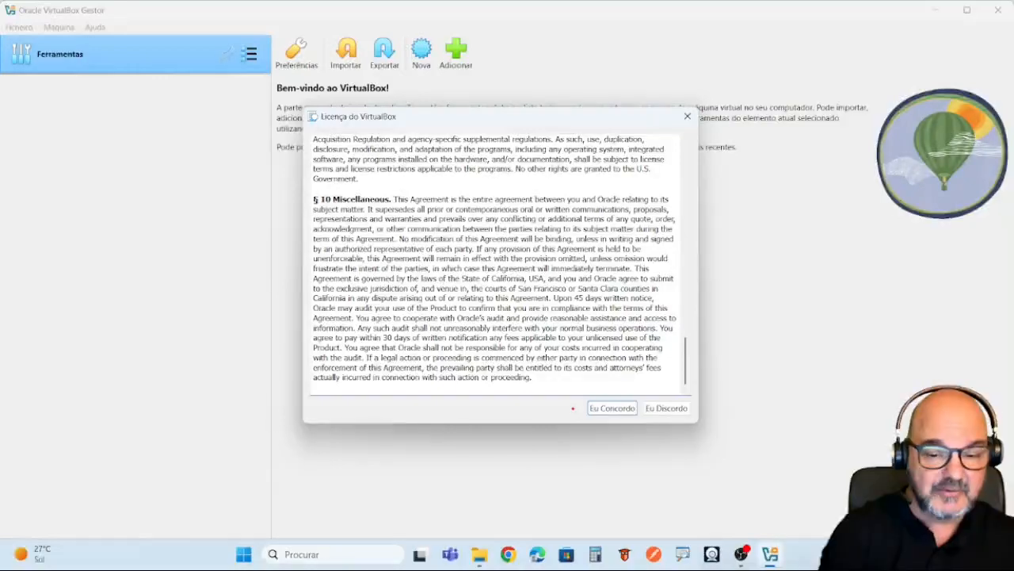
pyautogui.moveTo(583, 398)
pyautogui.mouseDown()
pyautogui.moveTo(584, 414)
pyautogui.moveTo(607, 428)
pyautogui.moveTo(641, 419)
pyautogui.moveTo(639, 400)
pyautogui.moveTo(587, 395)
pyautogui.mouseUp()
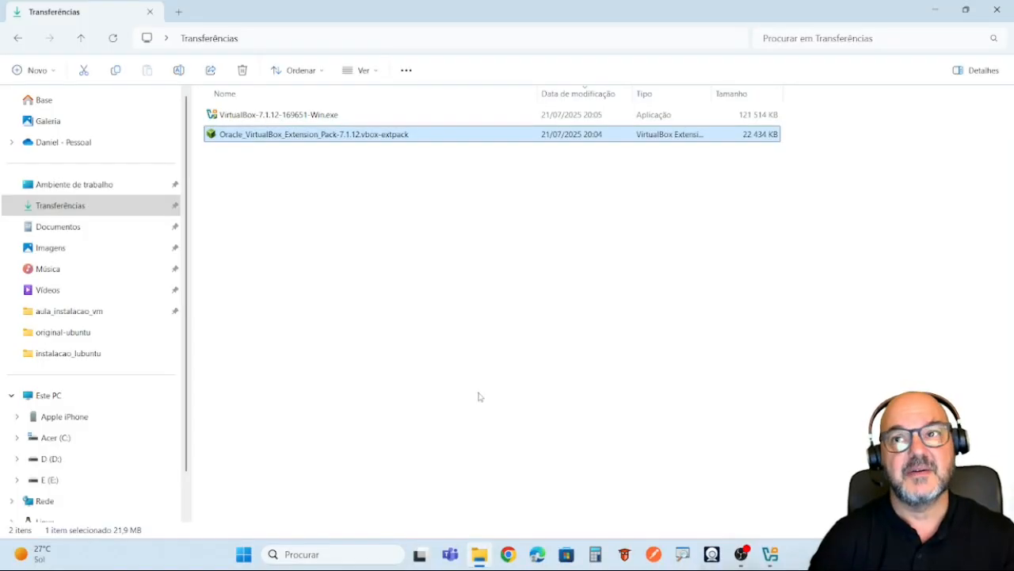
# Minimize the File Explorer Transferências window to reveal the Google page.
pyautogui.click(938, 13)
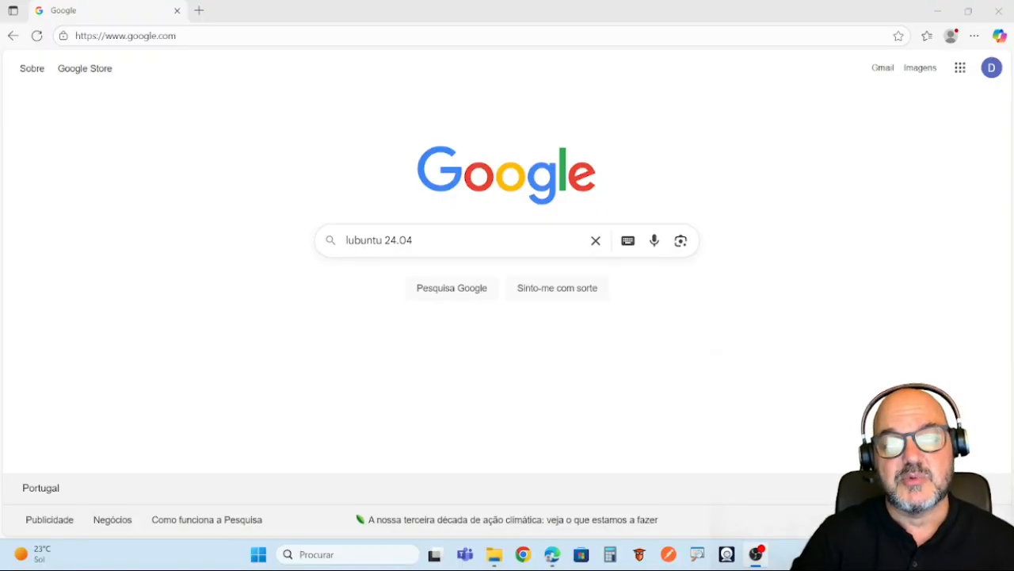
# Submit the 'lubuntu 24.04' Google search and highlight the 'Lubuntu 24.04 LTS Released!' result.
pyautogui.click(564, 237)
pyautogui.press('Return')
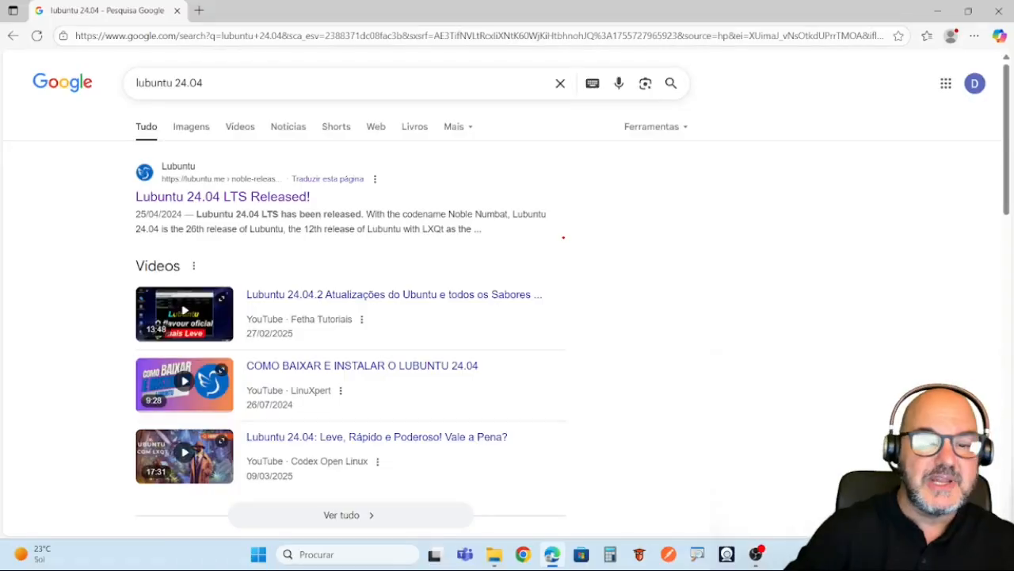
pyautogui.moveTo(315, 198); pyautogui.dragTo(371, 195)
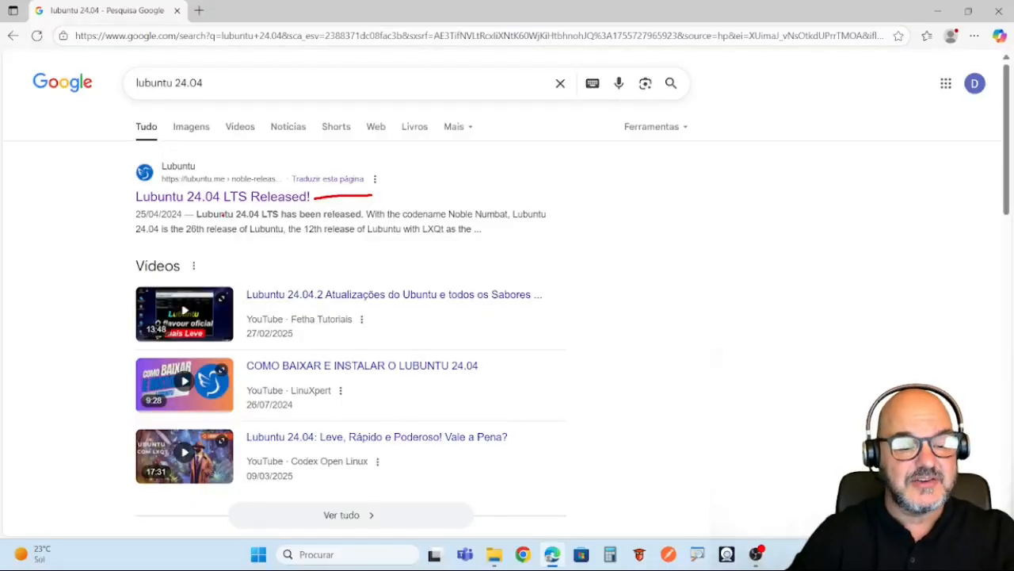
# Open the 'Lubuntu 24.04 LTS Released!' post, dismiss the translation offer, and mark its download link.
pyautogui.click(229, 198)
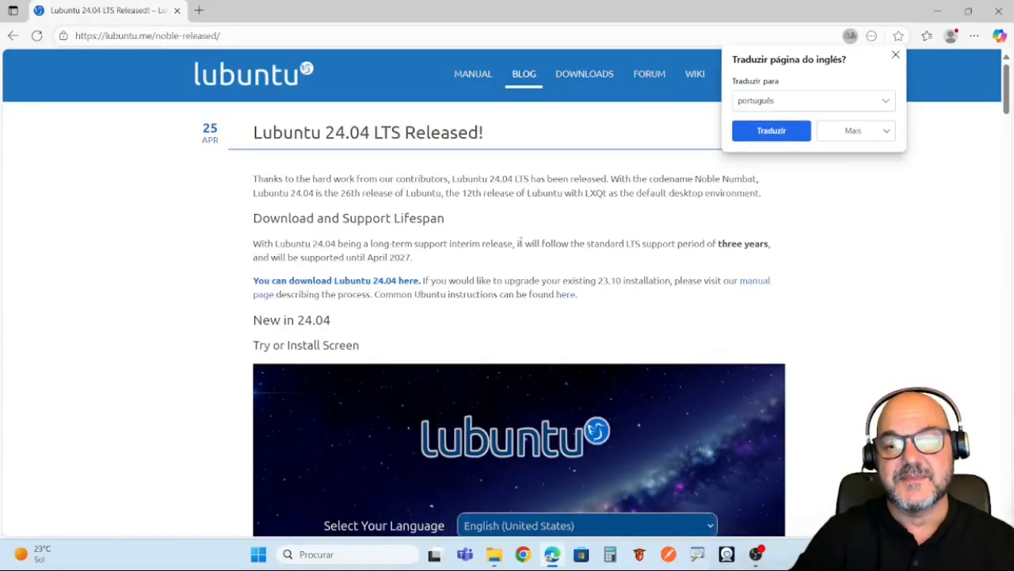
pyautogui.click(895, 55)
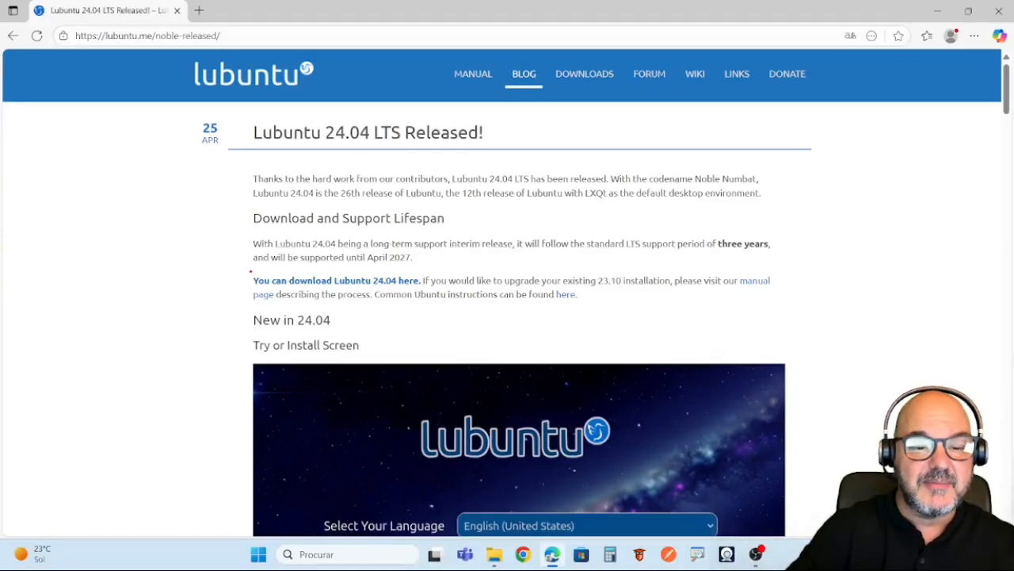
pyautogui.moveTo(251, 271)
pyautogui.mouseDown()
pyautogui.moveTo(260, 293)
pyautogui.moveTo(316, 296)
pyautogui.moveTo(422, 293)
pyautogui.moveTo(430, 277)
pyautogui.moveTo(306, 266)
pyautogui.moveTo(247, 273)
pyautogui.mouseUp()
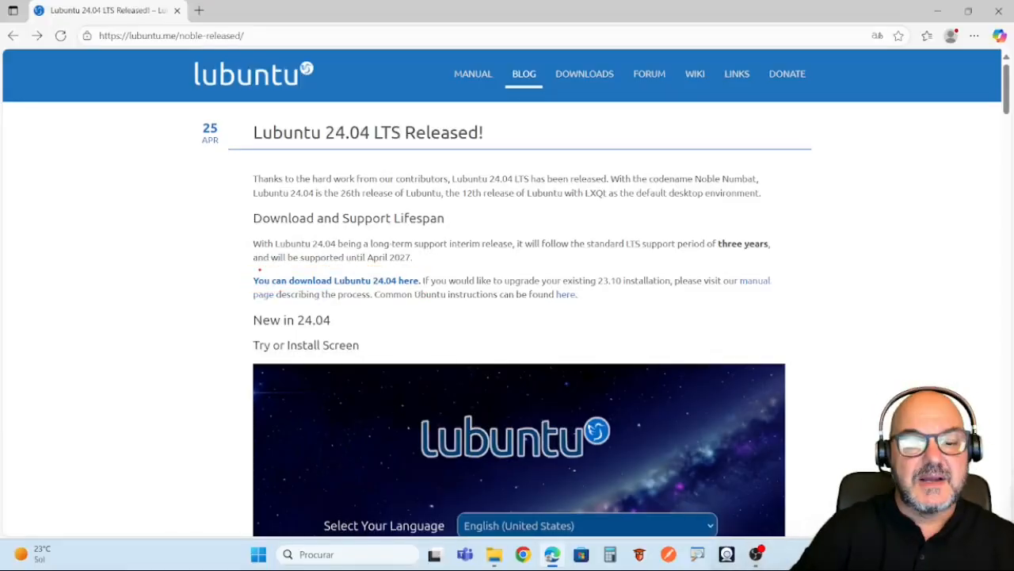
pyautogui.moveTo(259, 271)
pyautogui.mouseDown()
pyautogui.moveTo(240, 277)
pyautogui.moveTo(262, 295)
pyautogui.moveTo(385, 301)
pyautogui.moveTo(430, 290)
pyautogui.moveTo(422, 269)
pyautogui.moveTo(257, 268)
pyautogui.mouseUp()
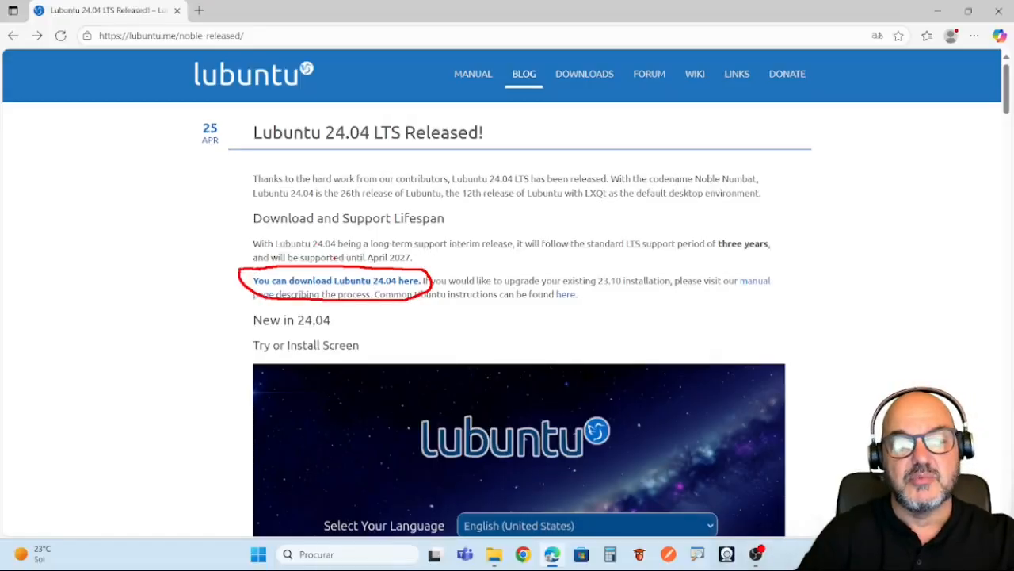
pyautogui.press('Escape')
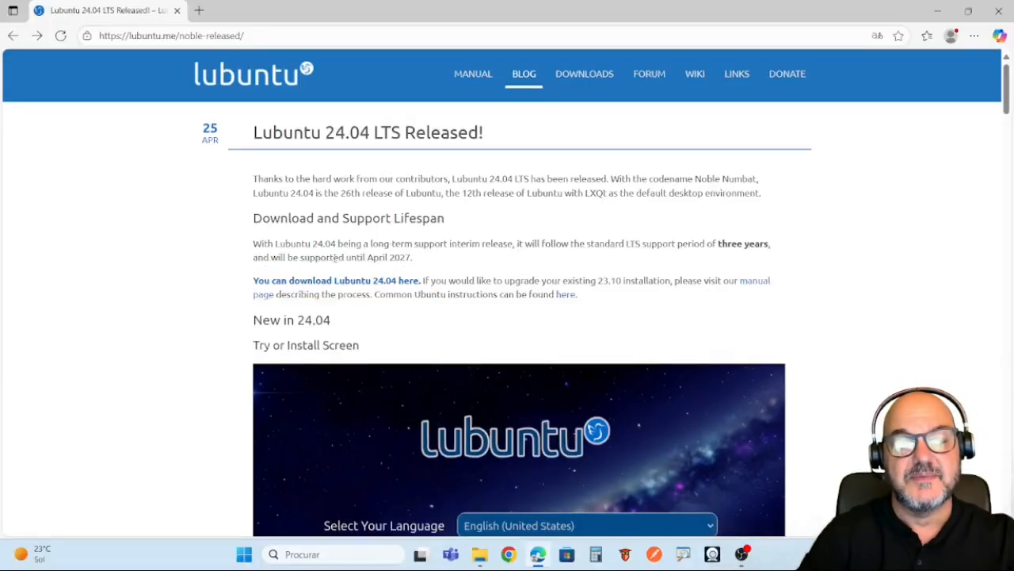
# Follow the 'download Lubuntu 24.04 here' link and scroll to the 24.04.3 LTS (Noble Numbat) section.
pyautogui.click(339, 281)
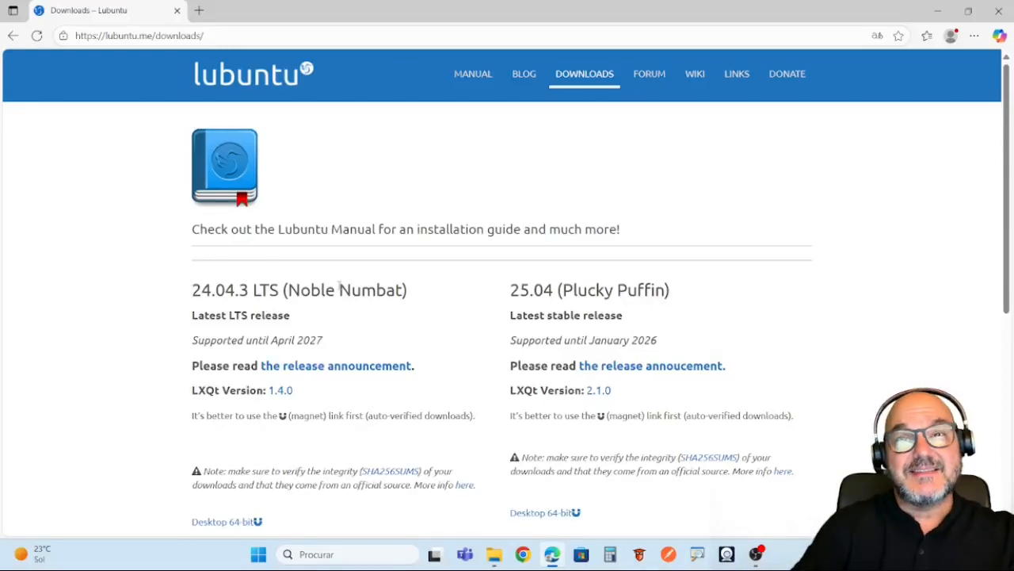
pyautogui.scroll(-3, 339, 285)
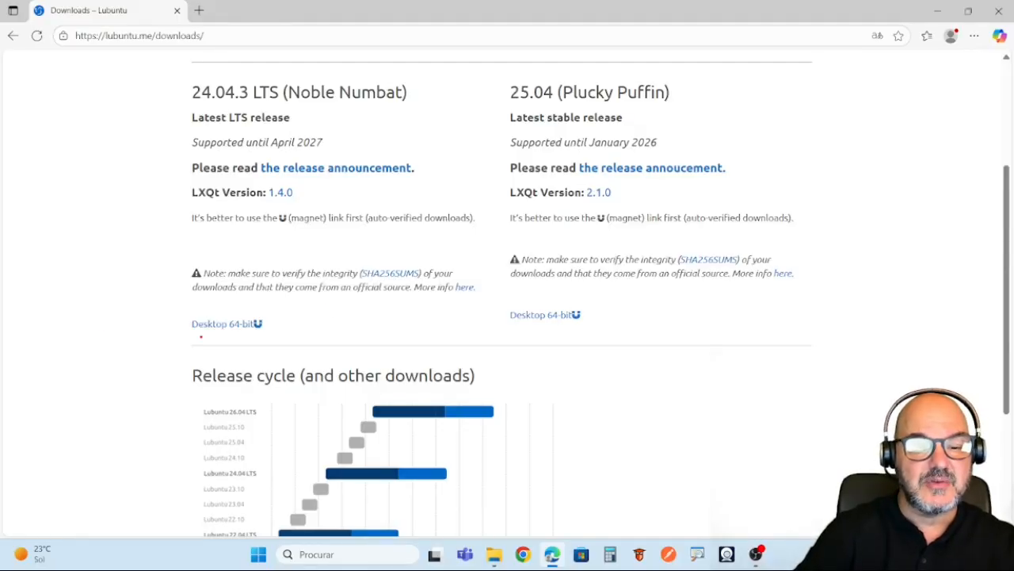
pyautogui.moveTo(193, 336)
pyautogui.mouseDown()
pyautogui.moveTo(275, 325)
pyautogui.moveTo(233, 306)
pyautogui.moveTo(183, 311)
pyautogui.moveTo(193, 334)
pyautogui.mouseUp()
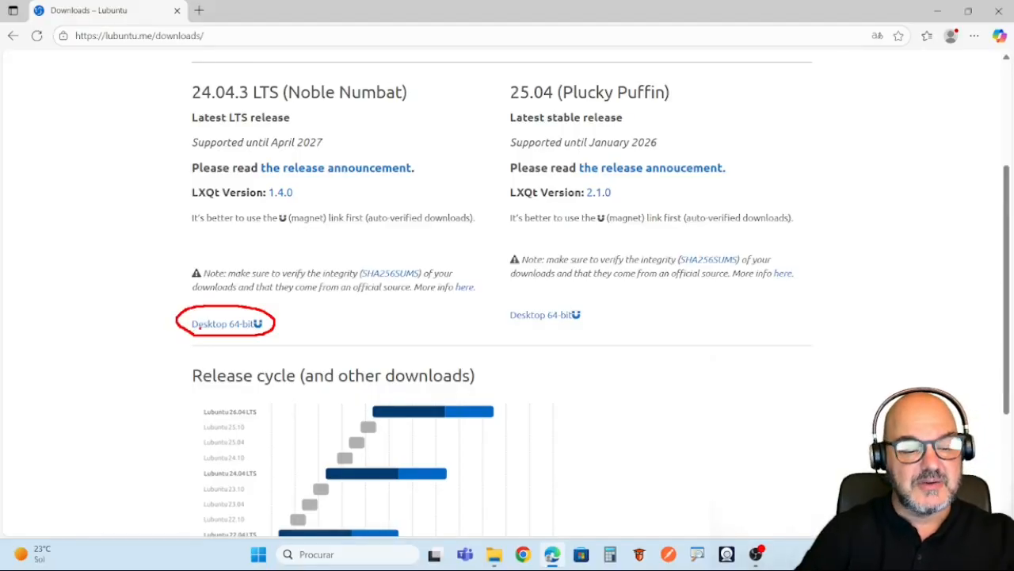
pyautogui.press('Escape')
# Open the 24.04.3 Desktop 64-bit release page and download lubuntu-24.04.3-desktop-amd64.iso.
pyautogui.click(221, 327)
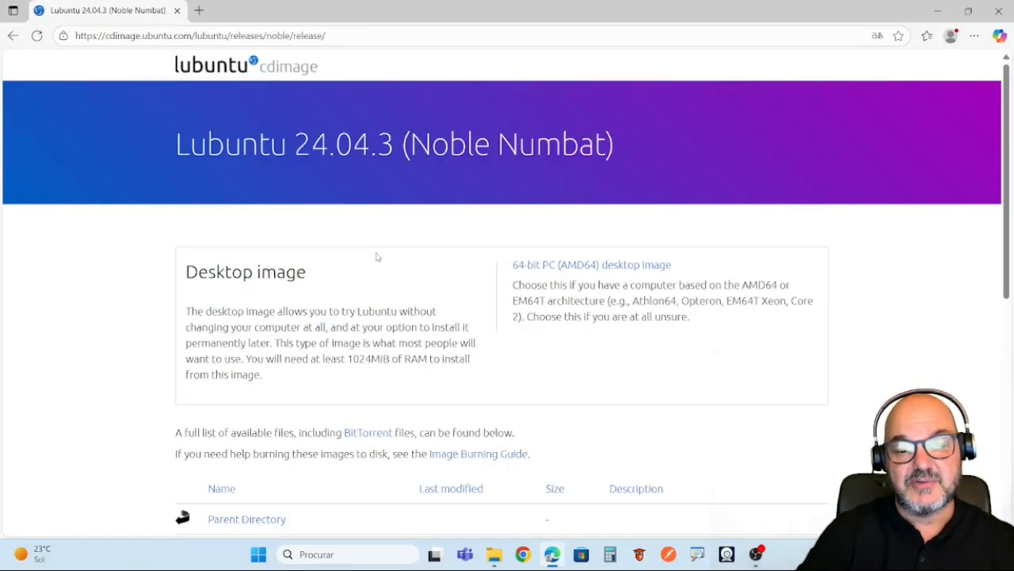
pyautogui.scroll(-3, 377, 257)
pyautogui.scroll(-3, 377, 257)
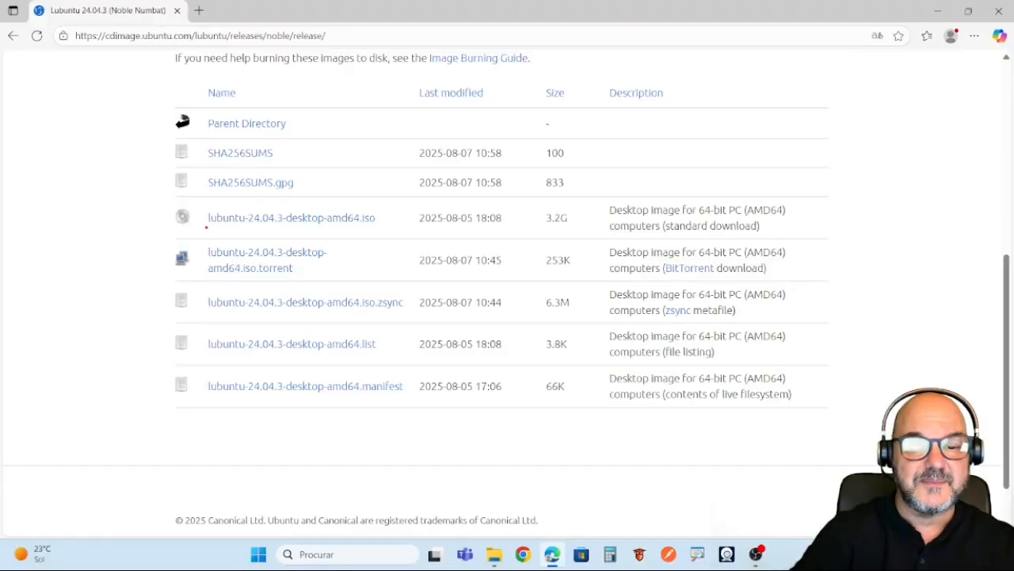
pyautogui.moveTo(204, 229); pyautogui.dragTo(388, 229)
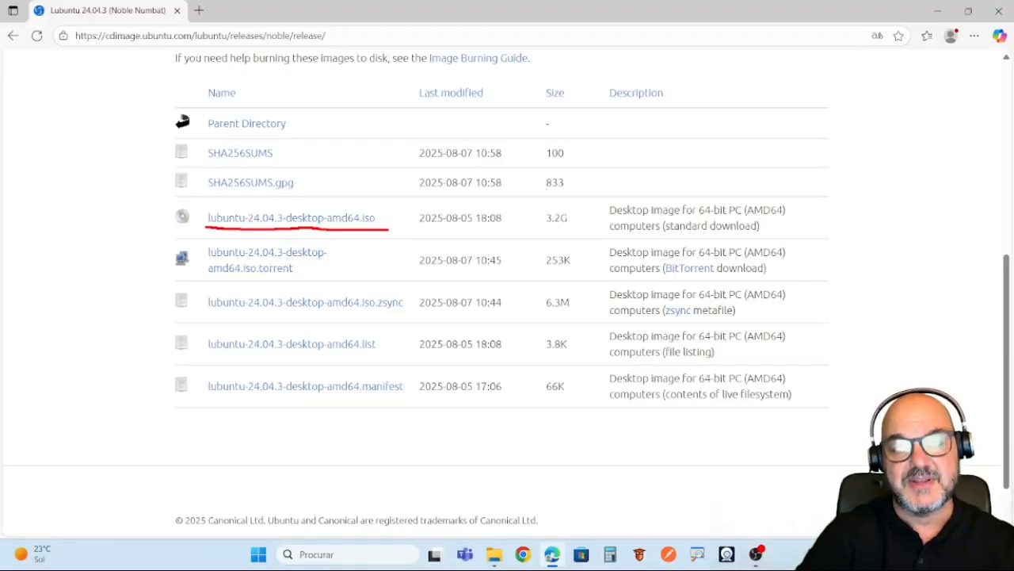
pyautogui.moveTo(388, 229)
pyautogui.mouseDown()
pyautogui.moveTo(387, 210)
pyautogui.moveTo(349, 203)
pyautogui.moveTo(201, 204)
pyautogui.moveTo(208, 225)
pyautogui.mouseUp()
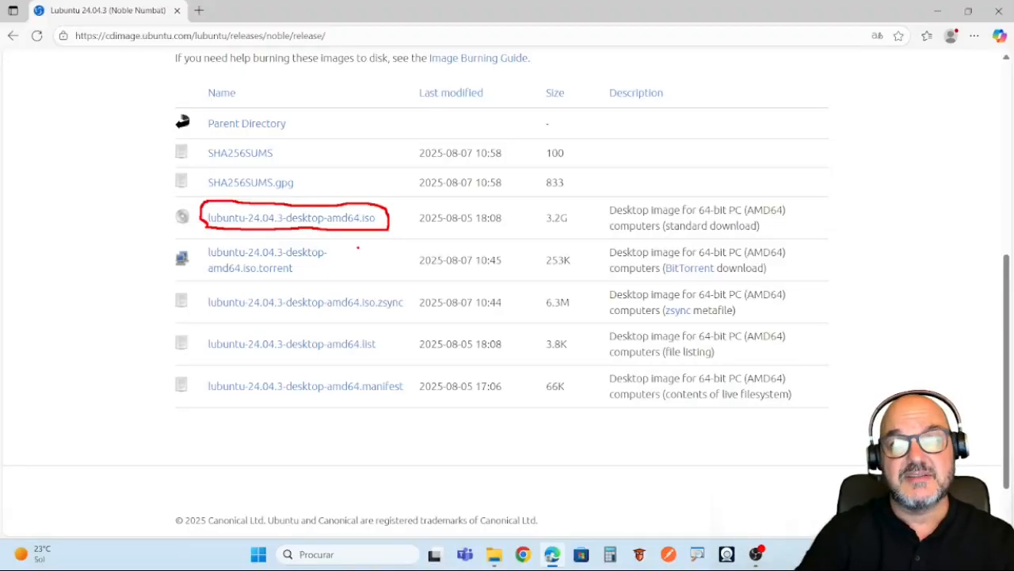
pyautogui.press('Escape')
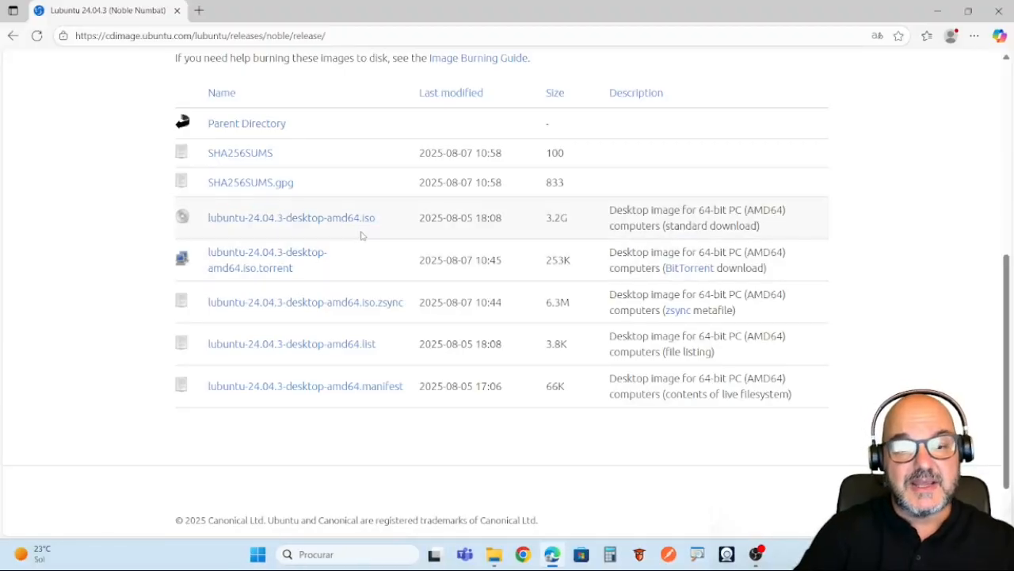
pyautogui.click(359, 224)
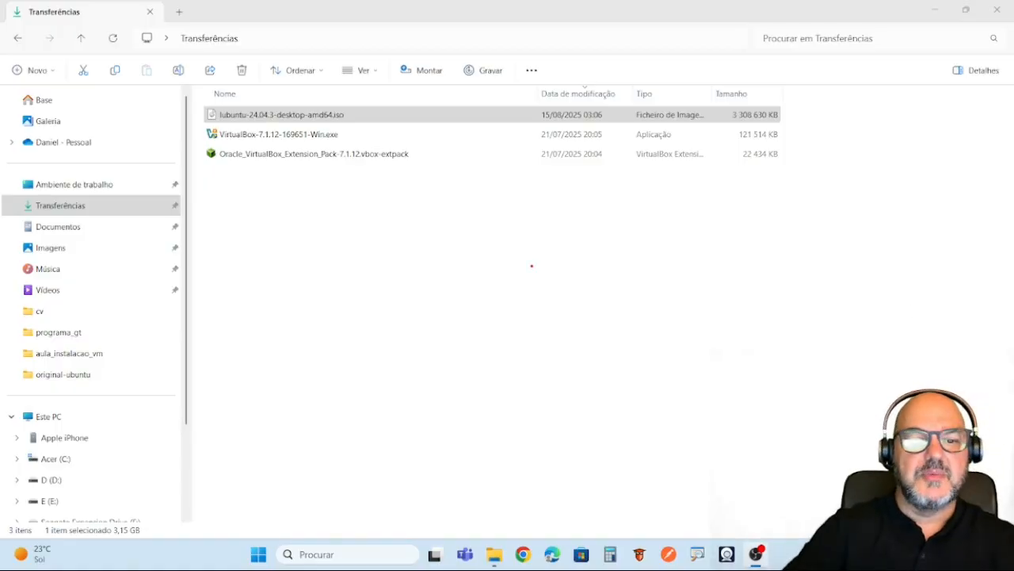
pyautogui.moveTo(203, 101)
pyautogui.mouseDown()
pyautogui.moveTo(210, 124)
pyautogui.moveTo(261, 126)
pyautogui.moveTo(334, 126)
pyautogui.moveTo(352, 106)
pyautogui.moveTo(205, 105)
pyautogui.mouseUp()
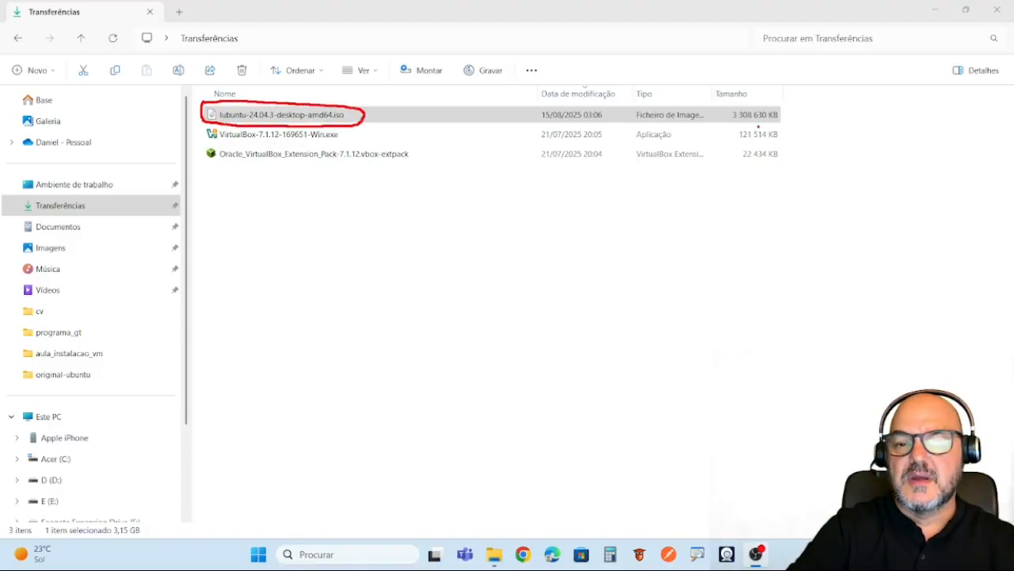
pyautogui.moveTo(734, 123); pyautogui.dragTo(782, 123)
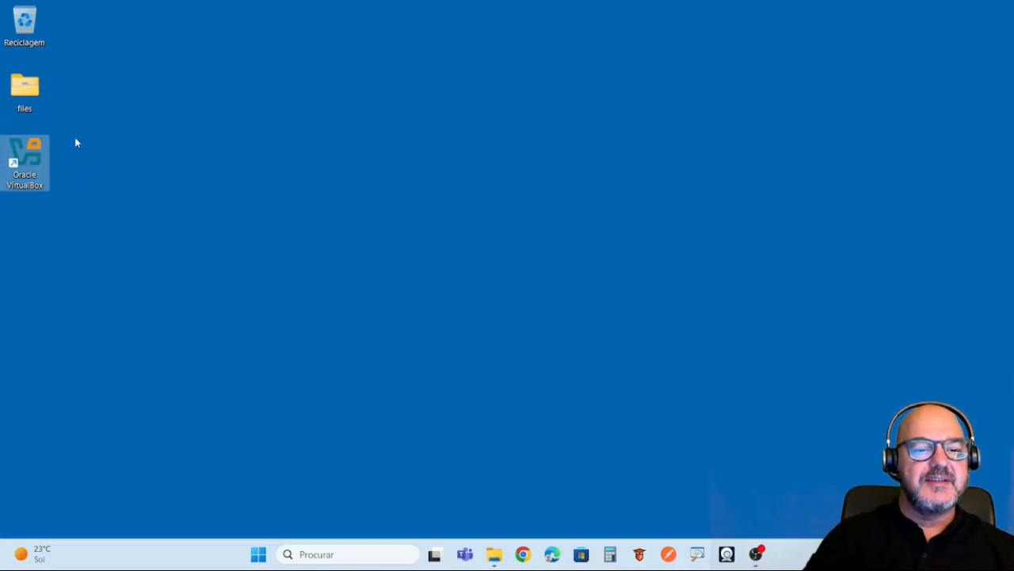
# Launch Oracle VirtualBox from its desktop shortcut and begin a new virtual machine with Nova.
pyautogui.doubleClick(26, 148)
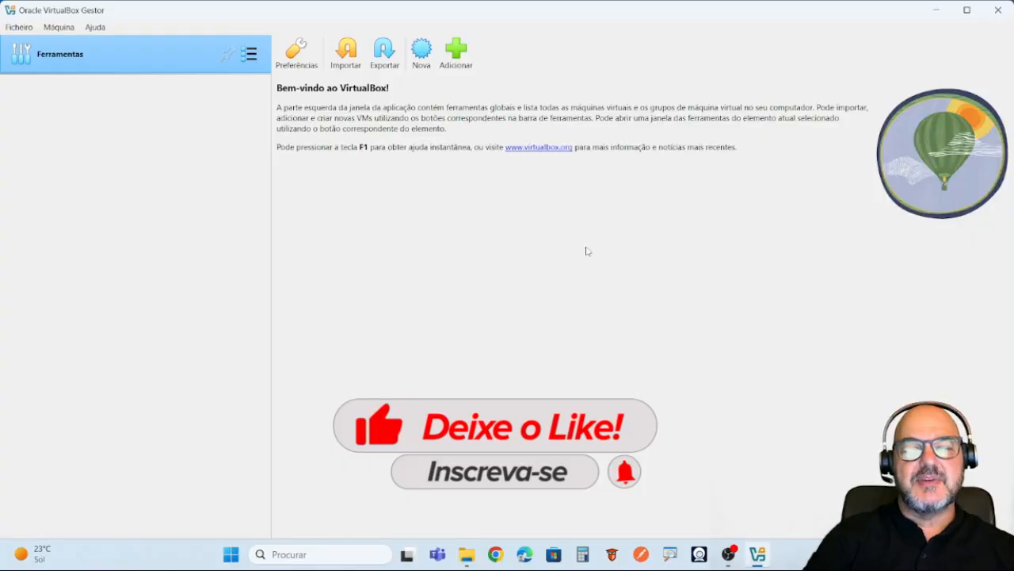
pyautogui.click(421, 65)
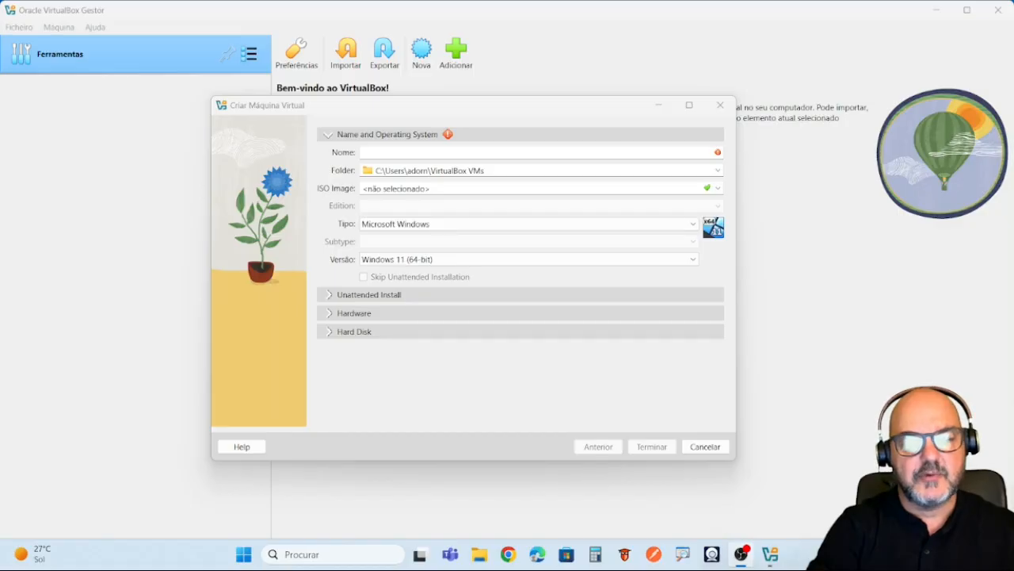
# Enter Lubuntu_Linux_24_04 as the machine name, letting Tipo switch to Linux and Lubuntu (64-bit).
pyautogui.click(389, 153)
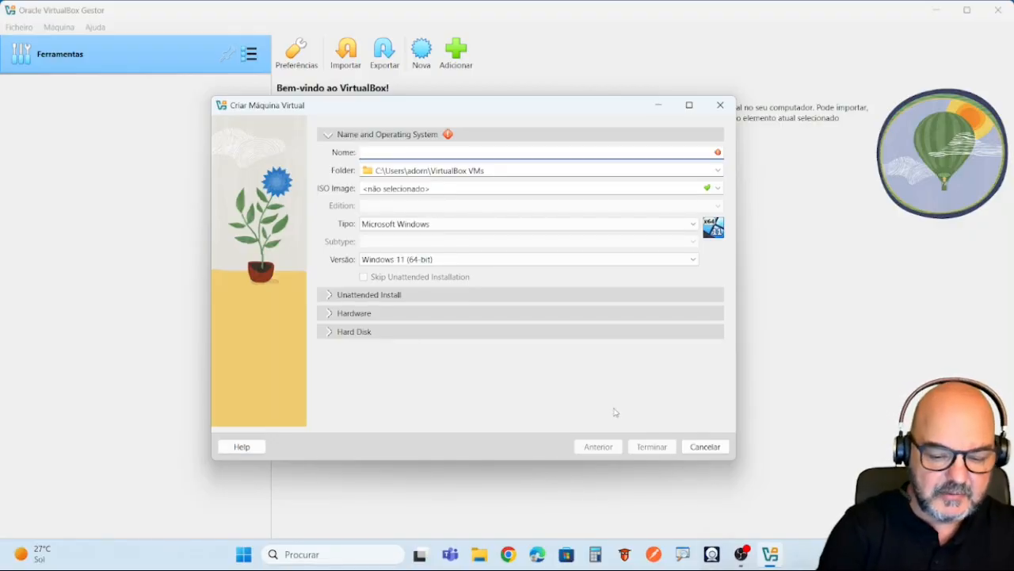
pyautogui.write('Lubuntu')
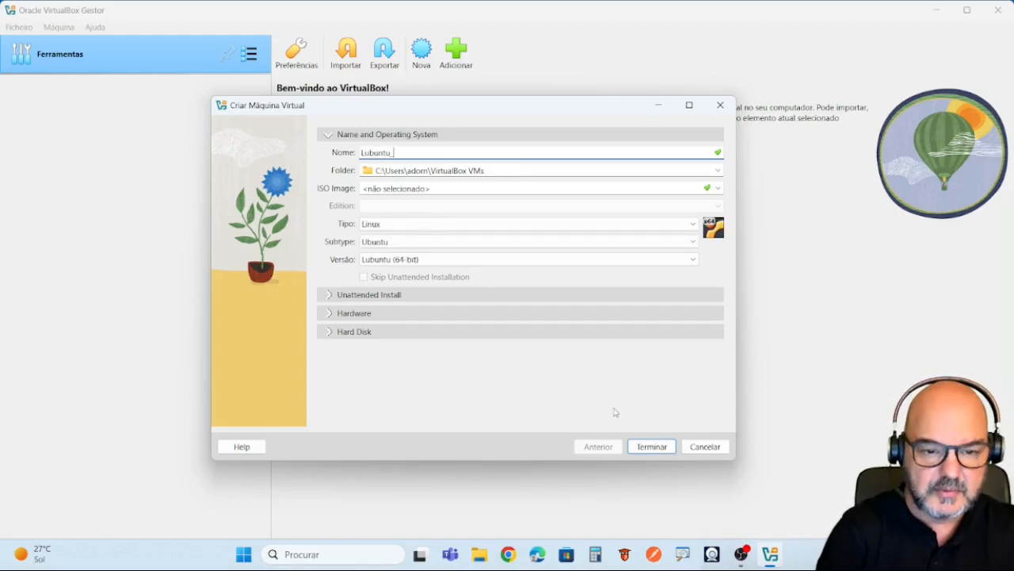
pyautogui.write('_Linux')
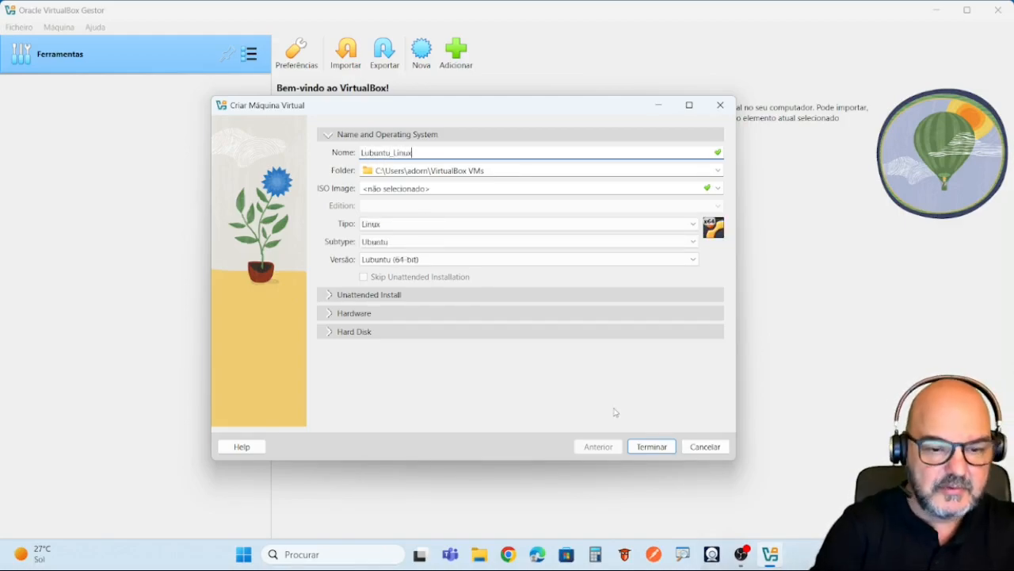
pyautogui.write('_24')
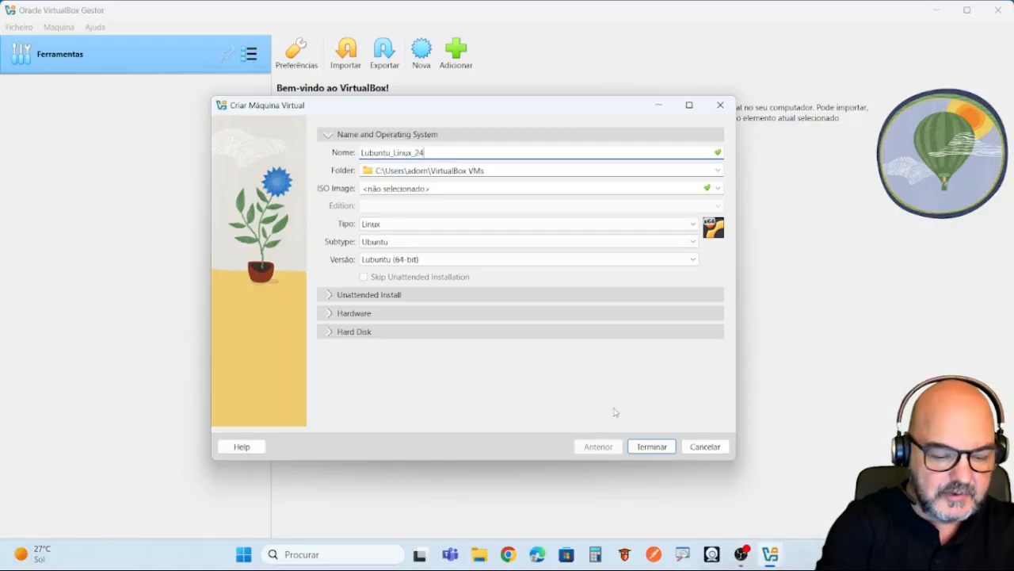
pyautogui.write('_')
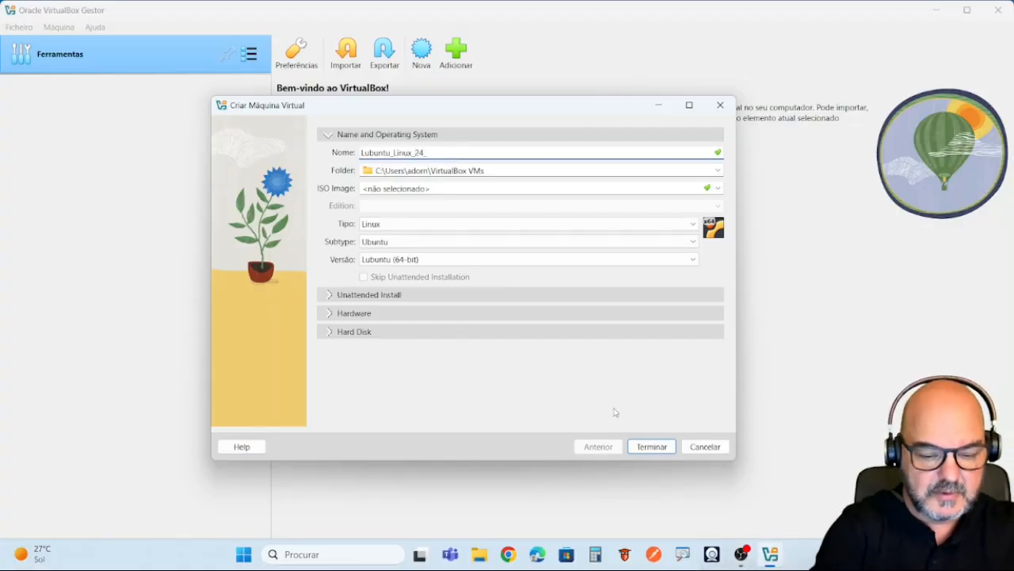
pyautogui.write('04')
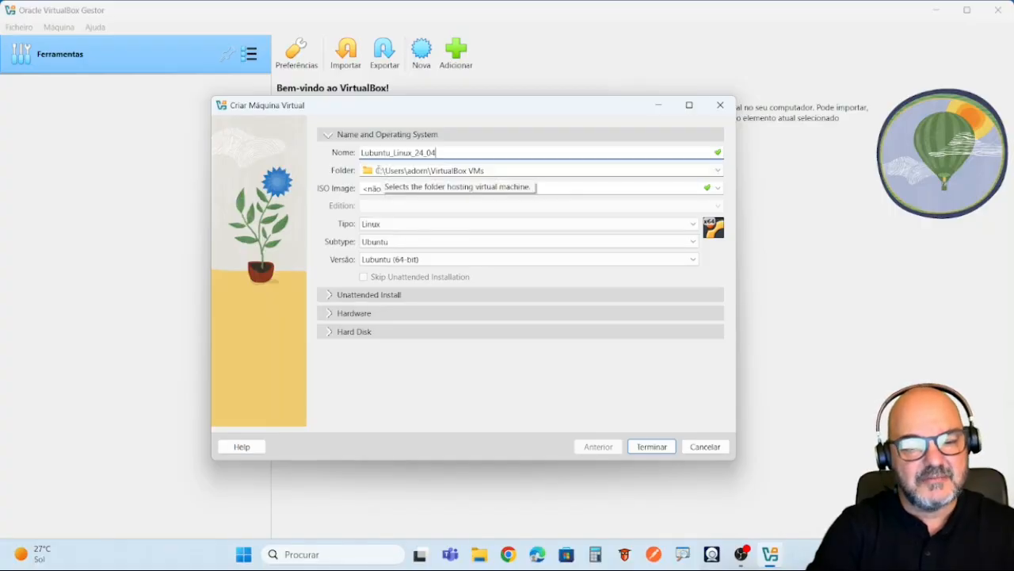
# Select the default machine folder path and open the Folder dropdown's options.
pyautogui.moveTo(363, 170); pyautogui.dragTo(481, 168)
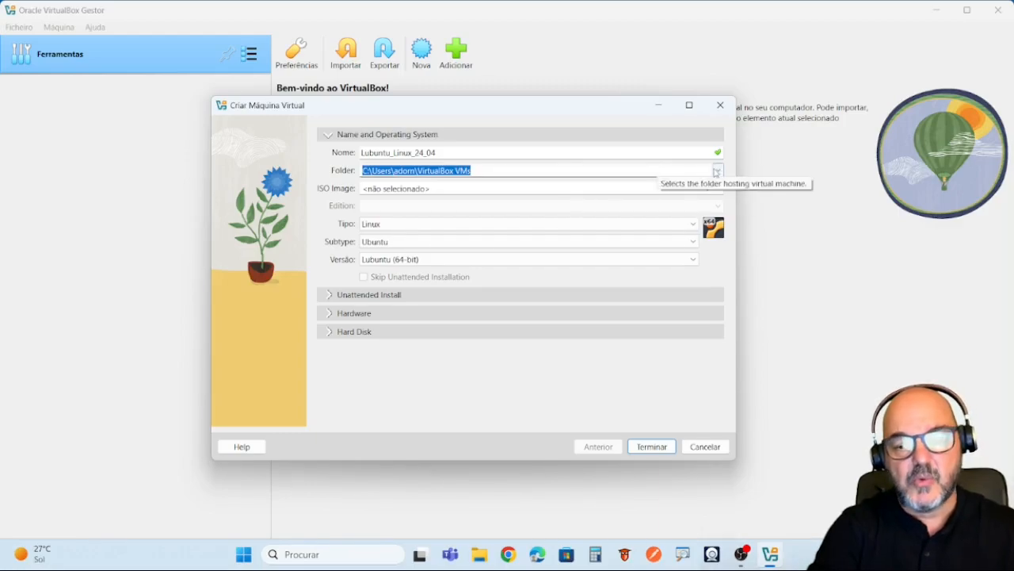
pyautogui.click(717, 172)
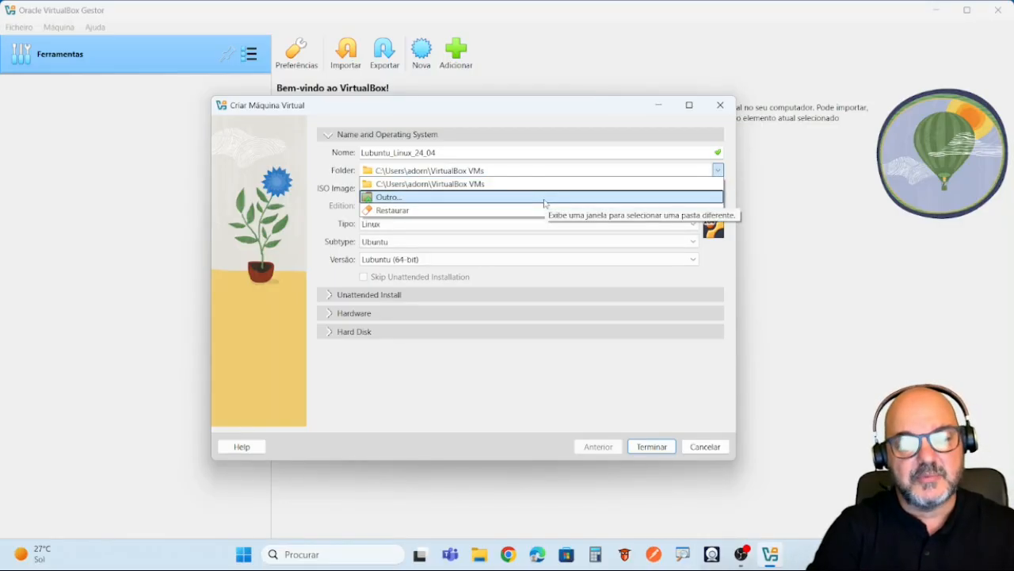
# Choose the vms folder on Seagate Expansion Drive (F:\vms) as the machine folder.
pyautogui.click(544, 201)
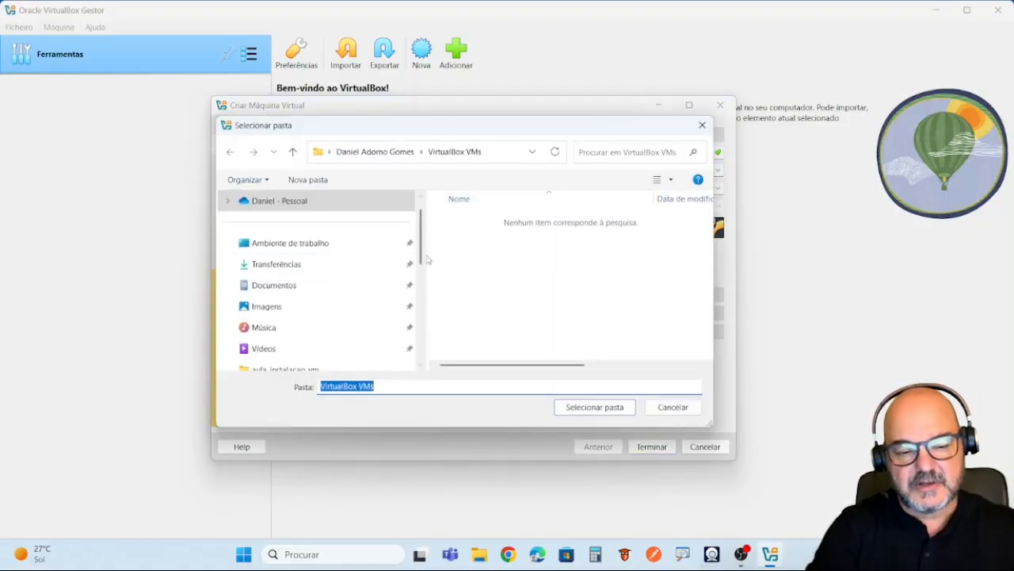
pyautogui.moveTo(420, 229); pyautogui.dragTo(421, 315)
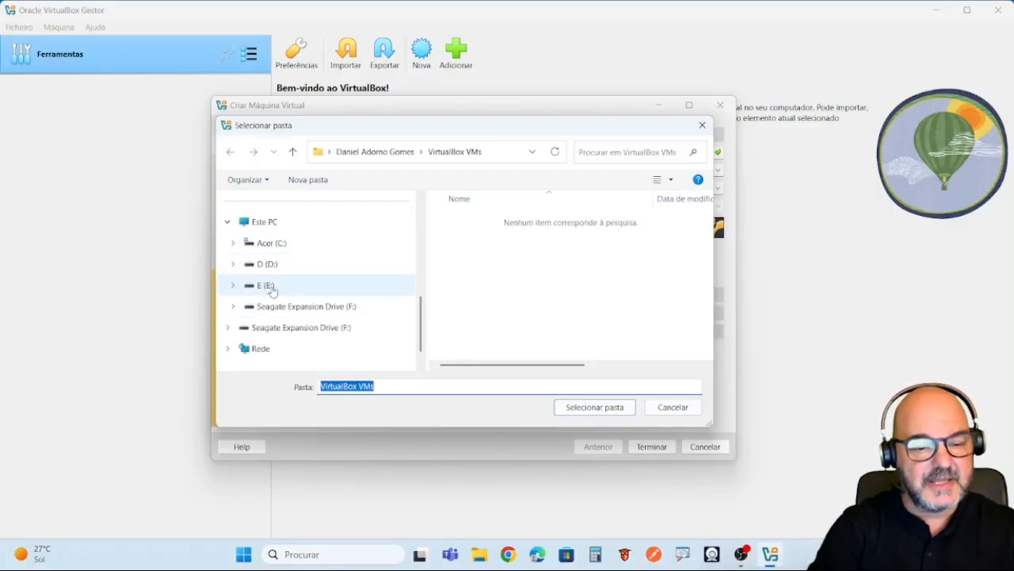
pyautogui.click(317, 312)
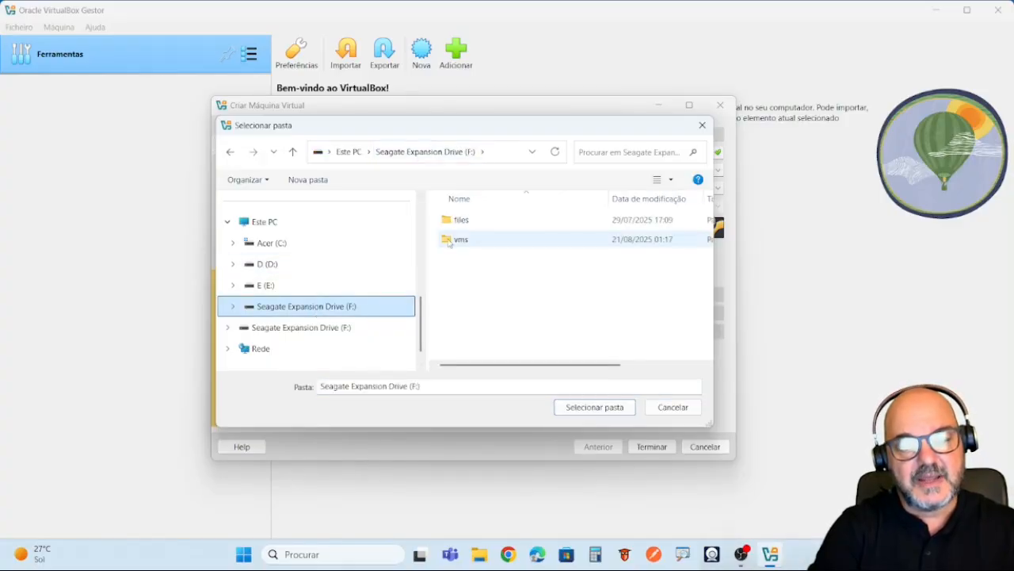
pyautogui.click(448, 242)
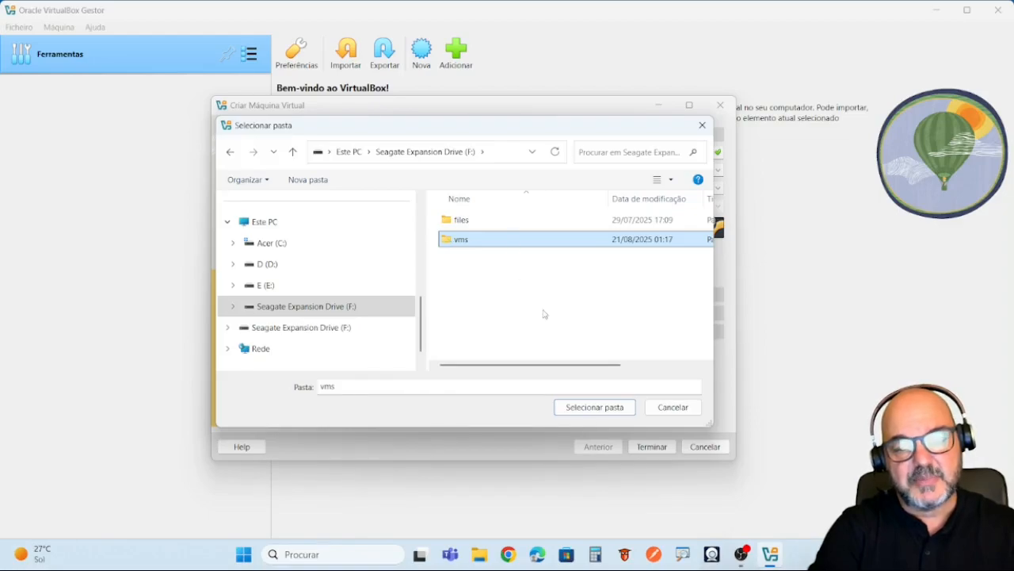
pyautogui.click(595, 409)
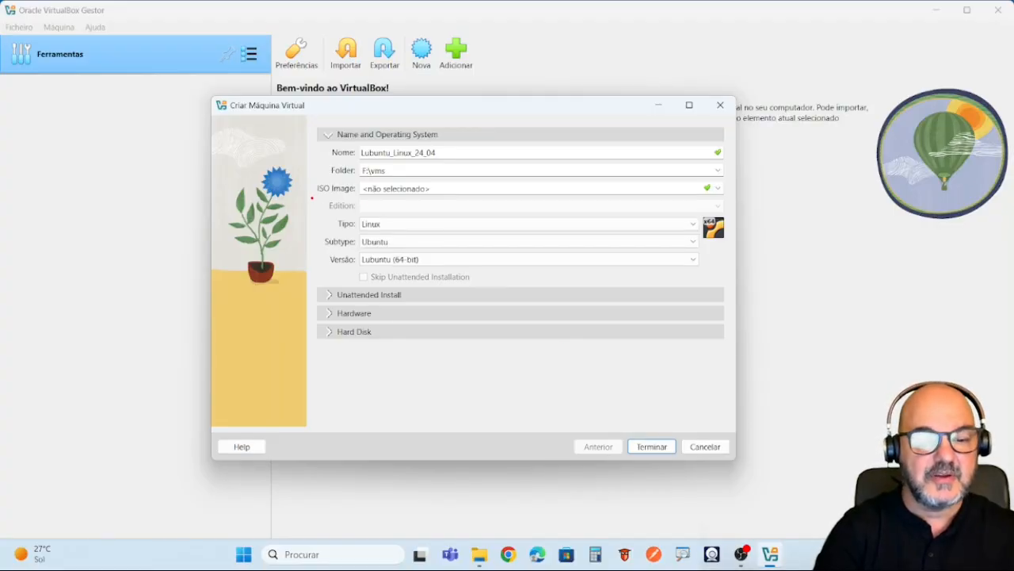
# Open the ISO Image list showing Outro... and the earlier ubuntu-22.10 and rhel-8.4 images.
pyautogui.moveTo(316, 197)
pyautogui.mouseDown()
pyautogui.moveTo(354, 198)
pyautogui.moveTo(359, 188)
pyautogui.moveTo(317, 177)
pyautogui.moveTo(314, 195)
pyautogui.mouseUp()
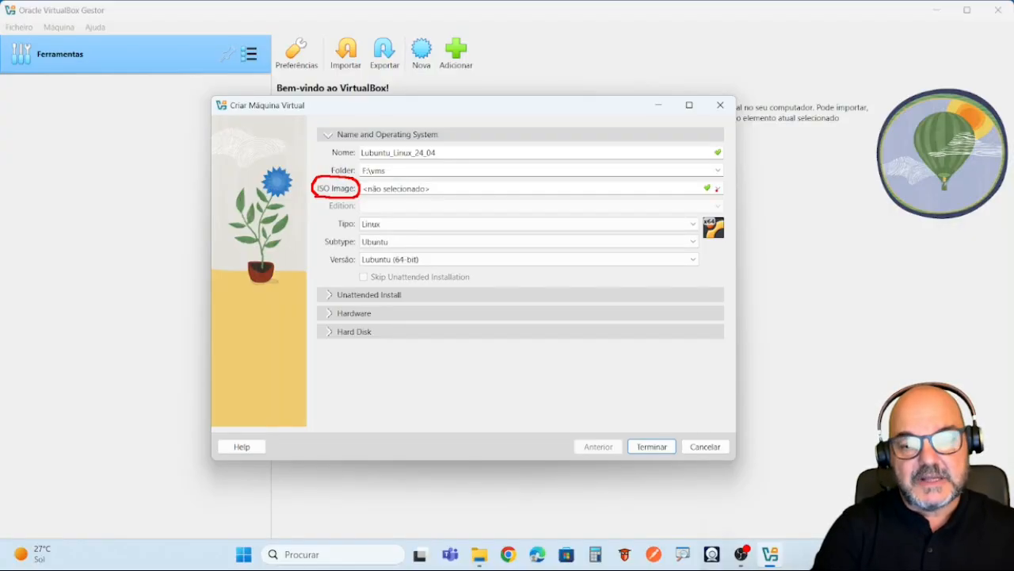
pyautogui.moveTo(728, 187); pyautogui.dragTo(736, 183)
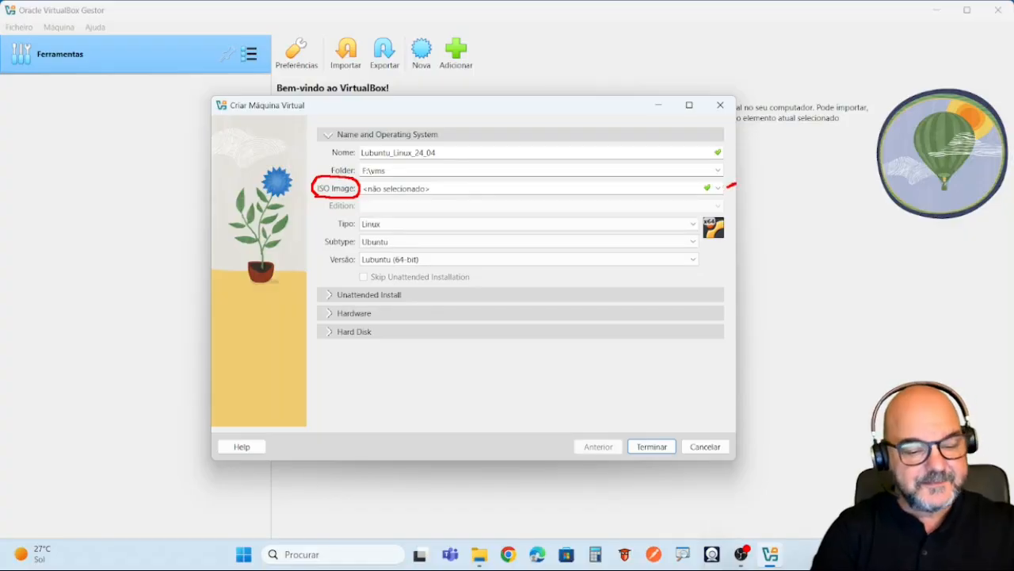
pyautogui.click(718, 188)
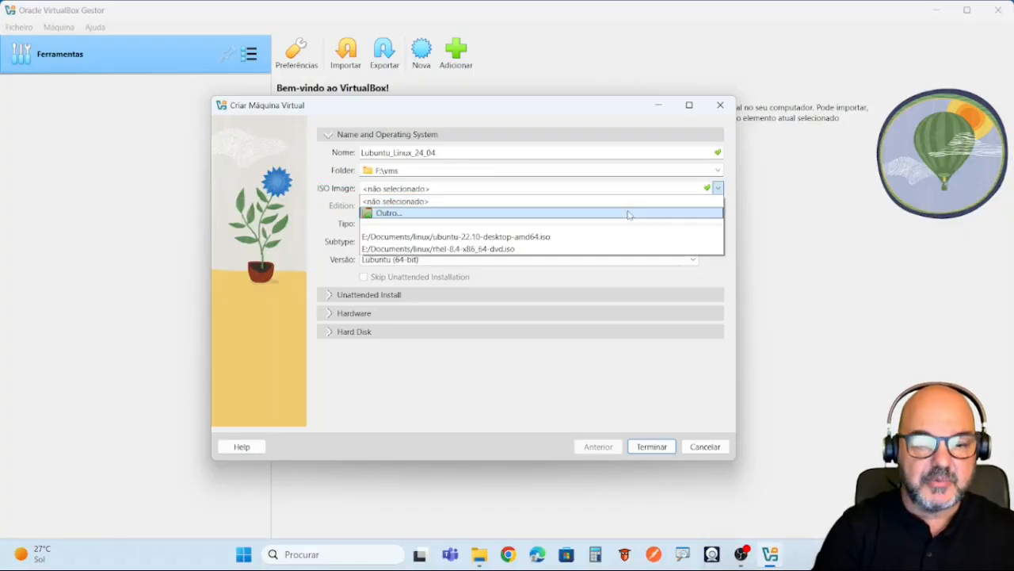
# Load lubuntu-24.04.3-desktop-amd64.iso from Downloads through Outro... as the install image.
pyautogui.click(620, 213)
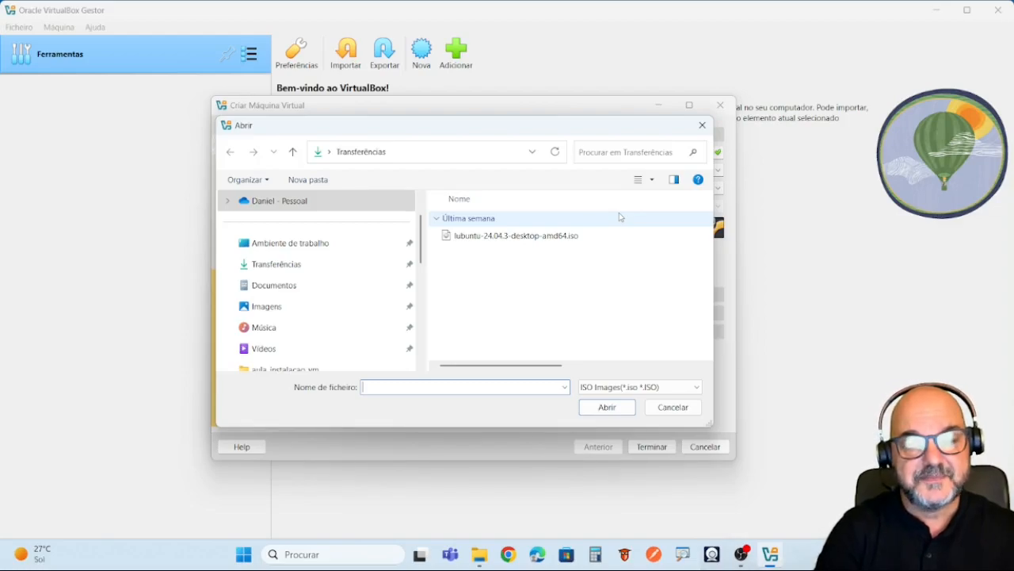
pyautogui.click(553, 236)
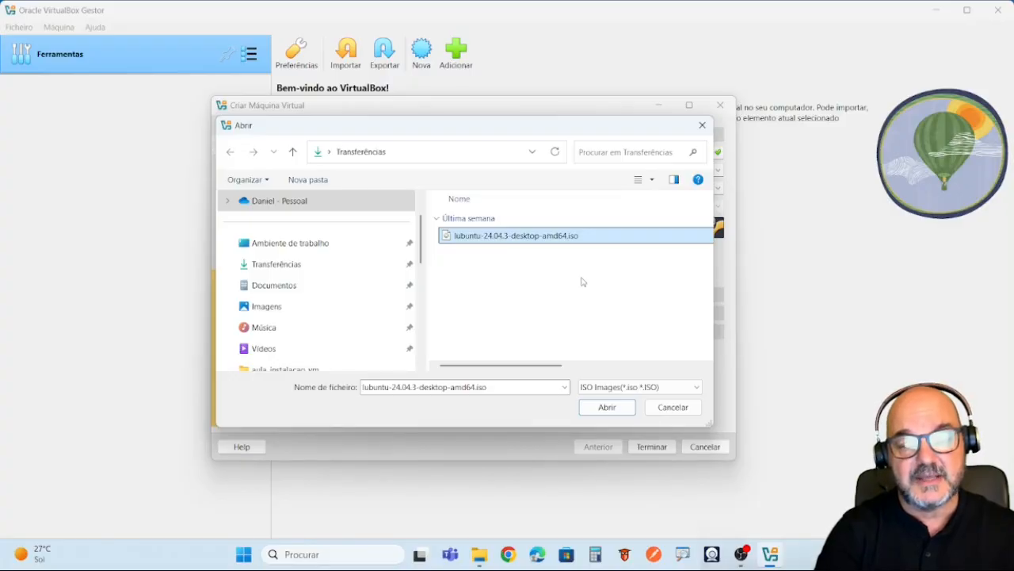
pyautogui.click(607, 407)
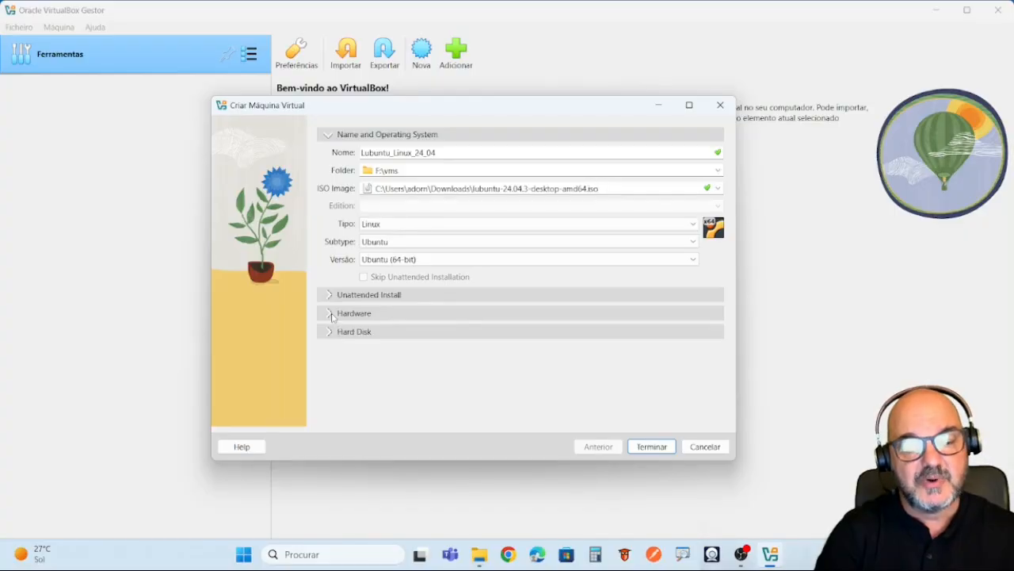
# Expand Hardware and highlight the 2048 MB memory, 1 processor and 16384 MB maximum.
pyautogui.click(332, 316)
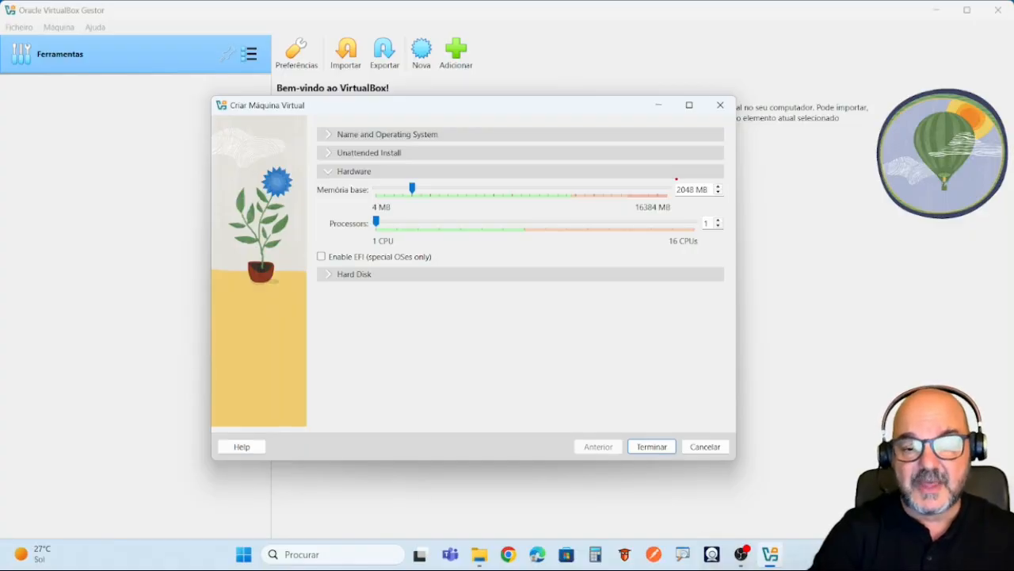
pyautogui.moveTo(675, 181)
pyautogui.mouseDown()
pyautogui.moveTo(673, 197)
pyautogui.moveTo(703, 206)
pyautogui.moveTo(729, 193)
pyautogui.moveTo(675, 180)
pyautogui.mouseUp()
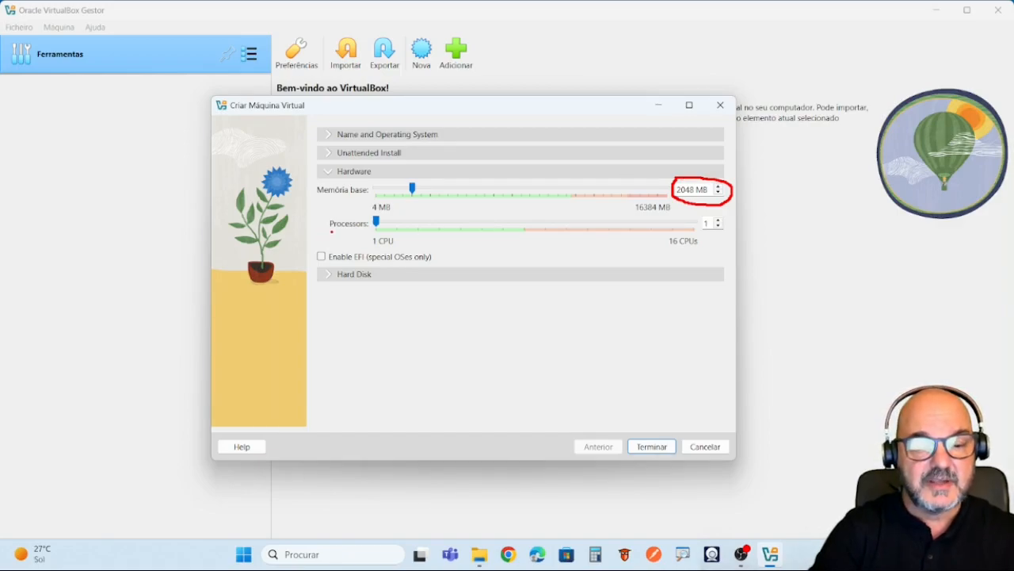
pyautogui.moveTo(331, 231); pyautogui.dragTo(367, 229)
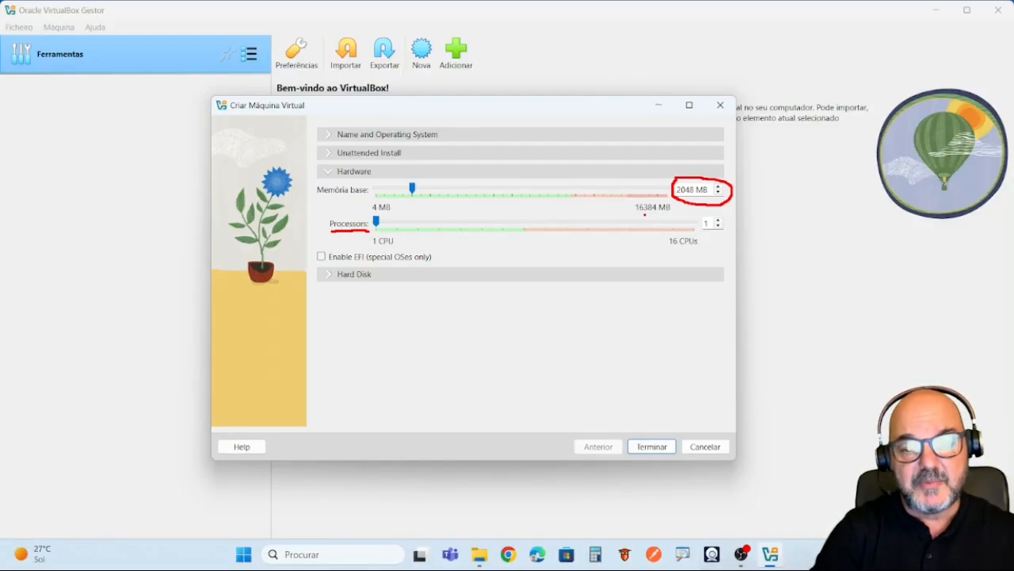
pyautogui.moveTo(637, 213); pyautogui.dragTo(675, 213)
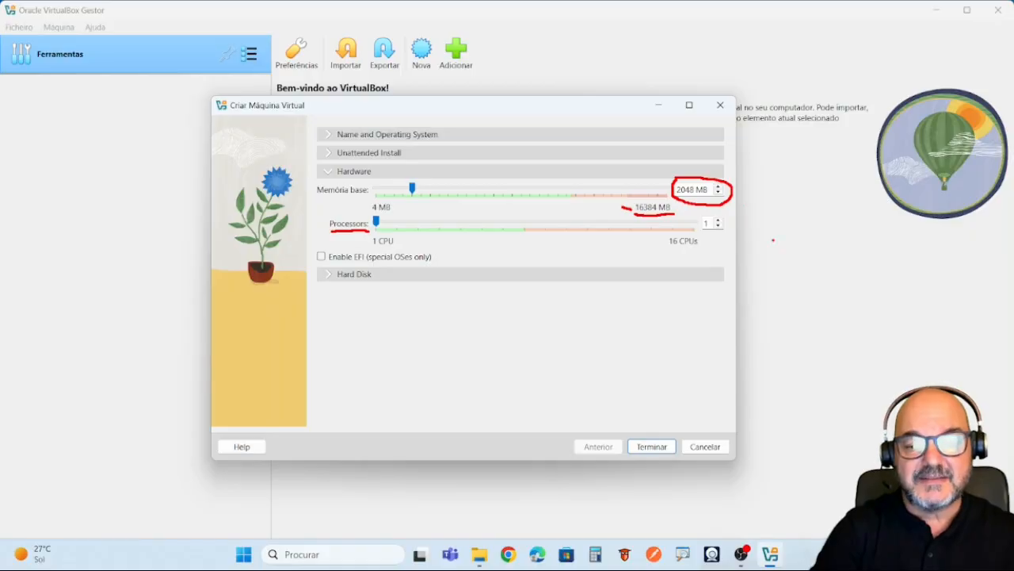
pyautogui.press('Escape')
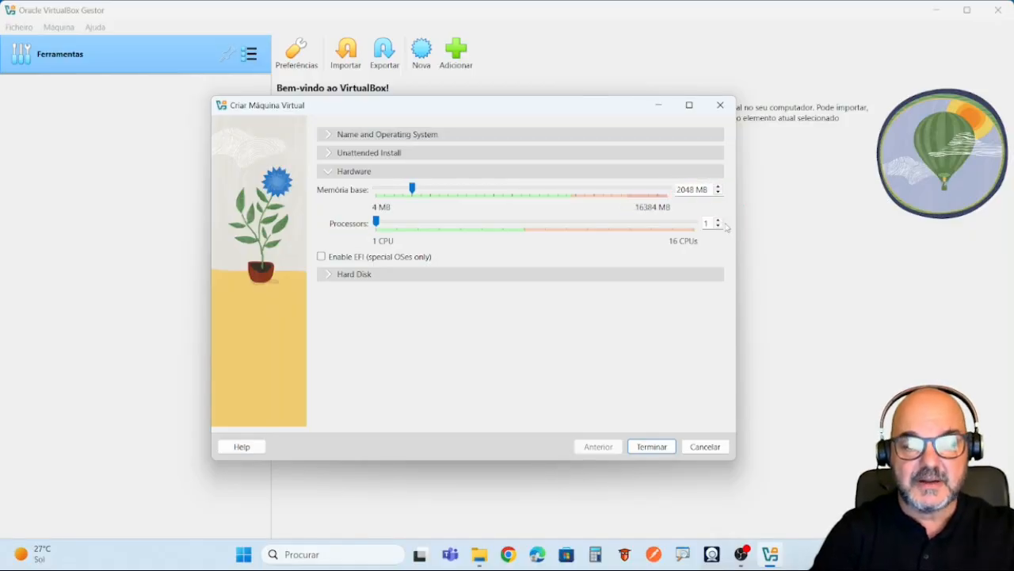
# Set base memory to 8000 MB and processors to 2, highlighting the new values.
pyautogui.doubleClick(684, 189)
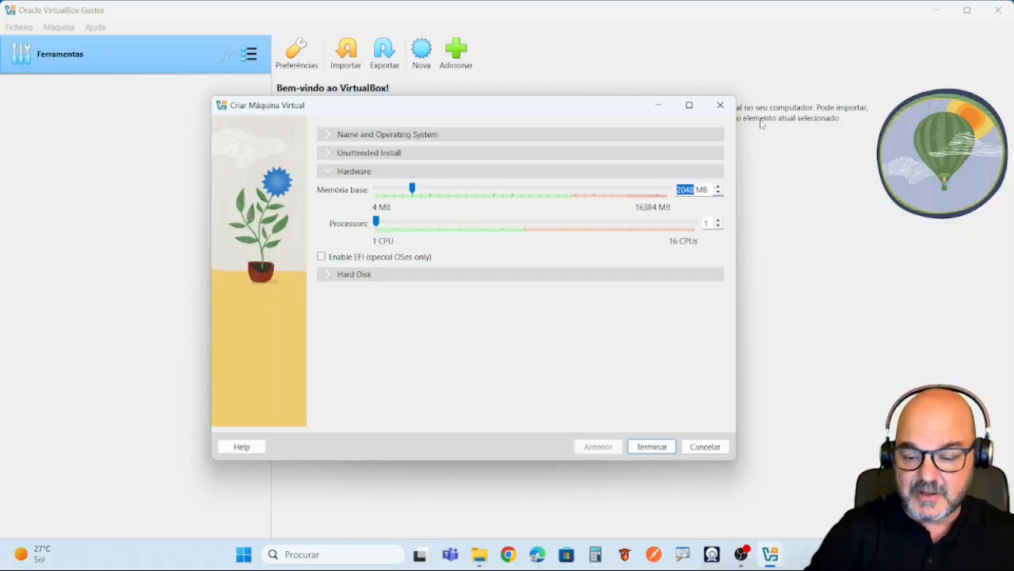
pyautogui.write('8000')
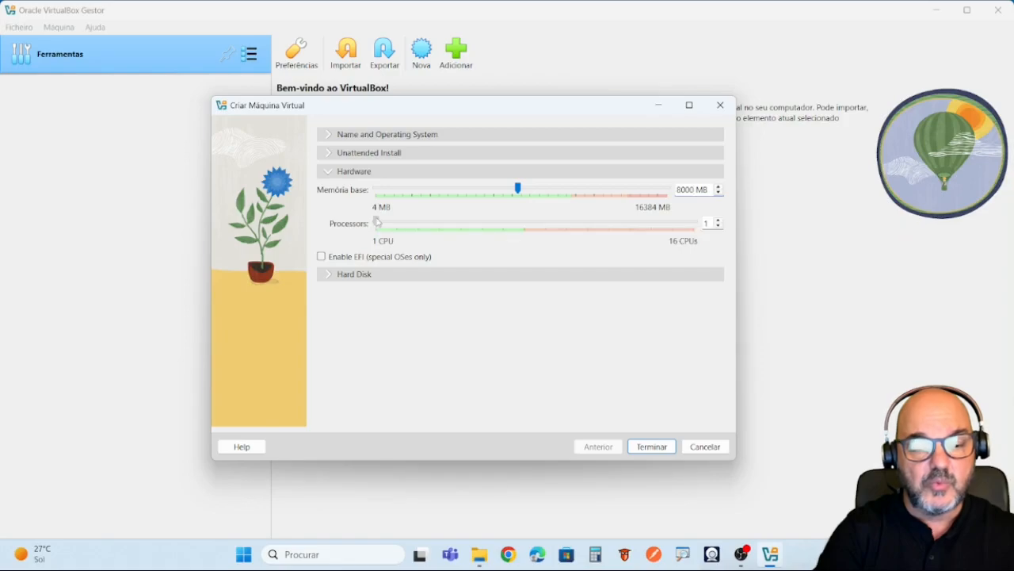
pyautogui.moveTo(378, 223); pyautogui.dragTo(397, 222)
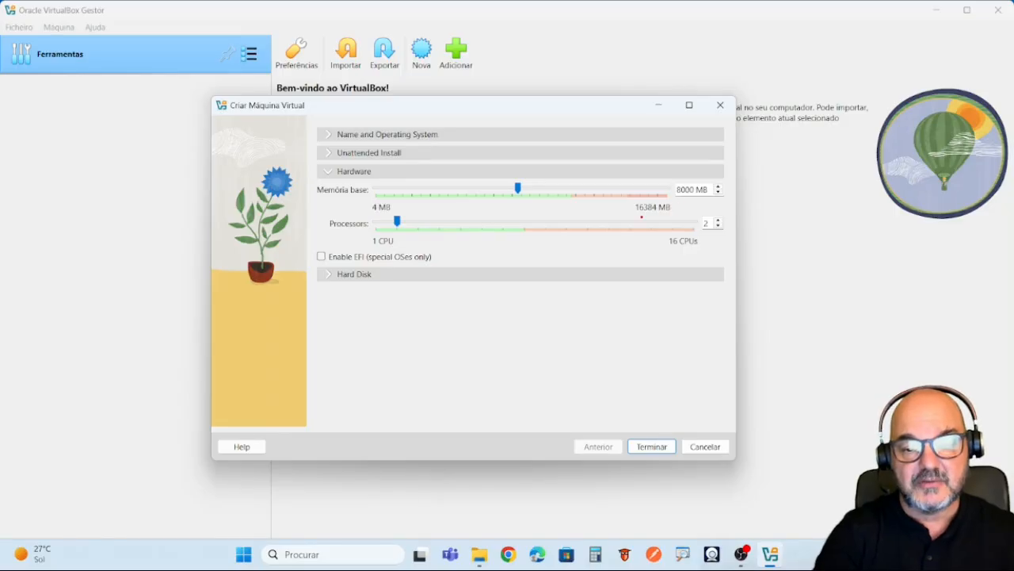
pyautogui.moveTo(637, 214); pyautogui.dragTo(674, 214)
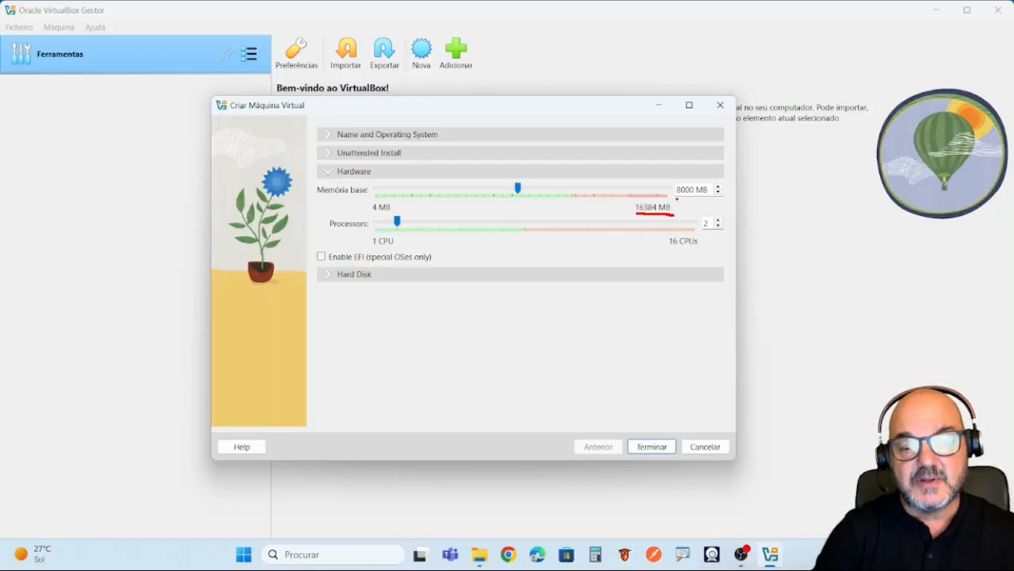
pyautogui.moveTo(675, 198); pyautogui.dragTo(721, 198)
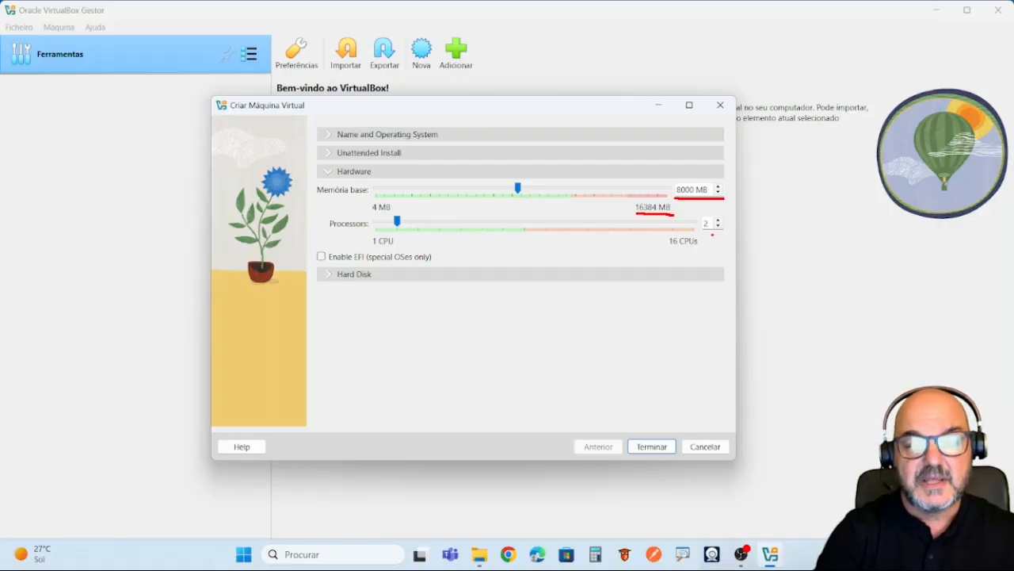
pyautogui.moveTo(705, 235); pyautogui.dragTo(726, 235)
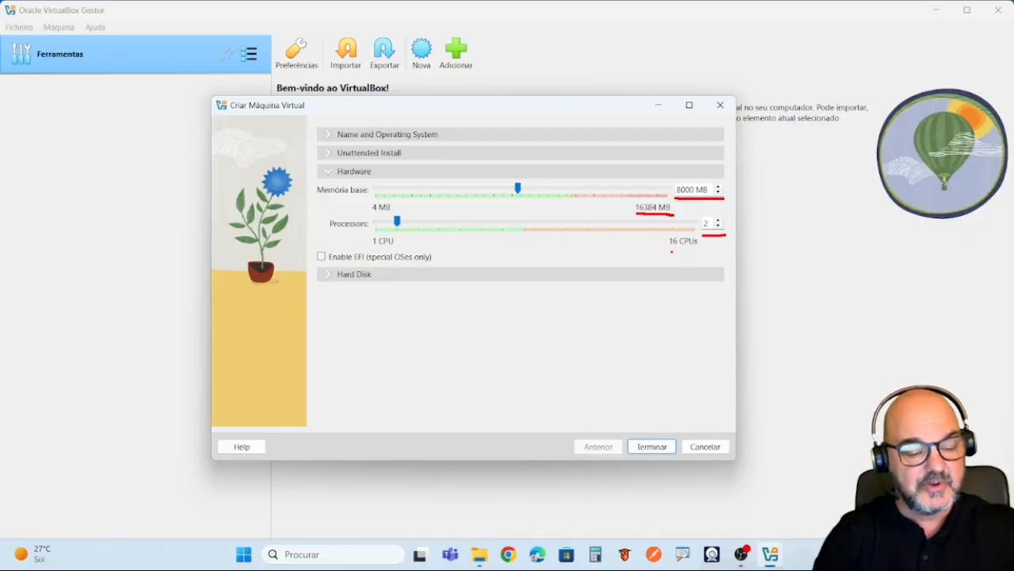
pyautogui.press('Escape')
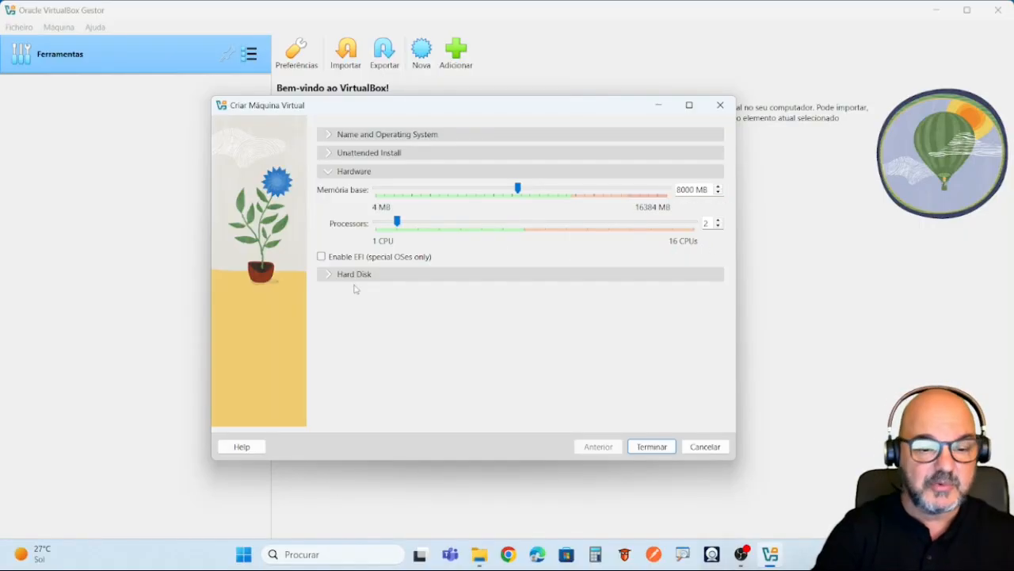
# Change the new VDI disk from 25 GB to 50 GB and finish creating Lubuntu_Linux_24_04.
pyautogui.click(331, 275)
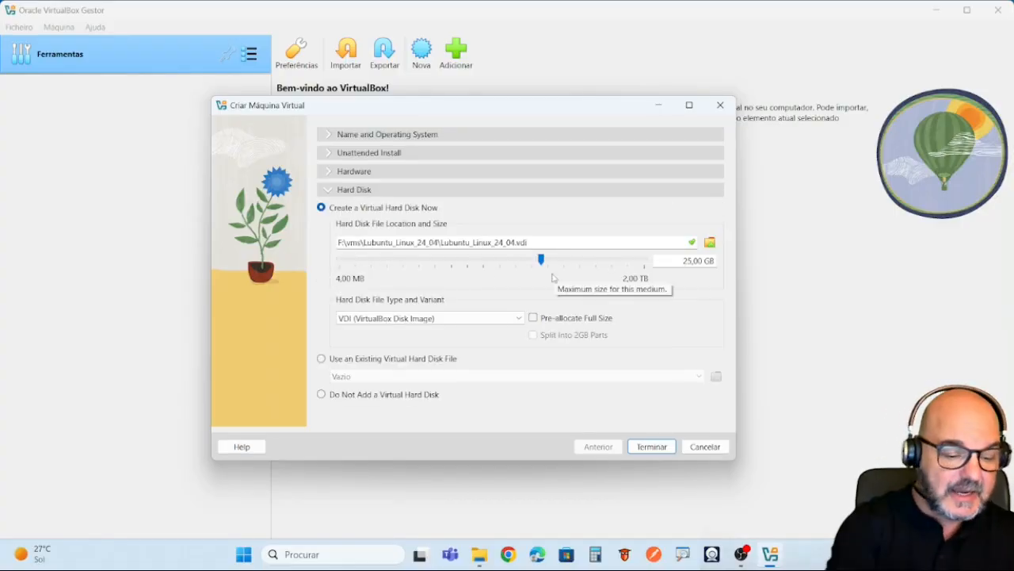
pyautogui.hotkey('ctrl', '2')
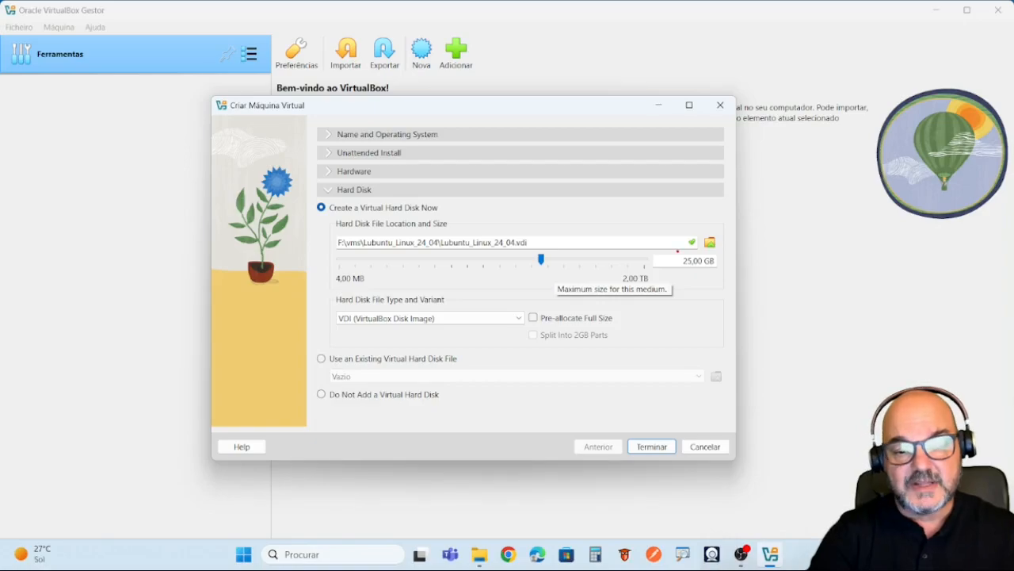
pyautogui.moveTo(678, 251)
pyautogui.mouseDown()
pyautogui.moveTo(686, 274)
pyautogui.moveTo(725, 271)
pyautogui.moveTo(707, 249)
pyautogui.moveTo(681, 249)
pyautogui.mouseUp()
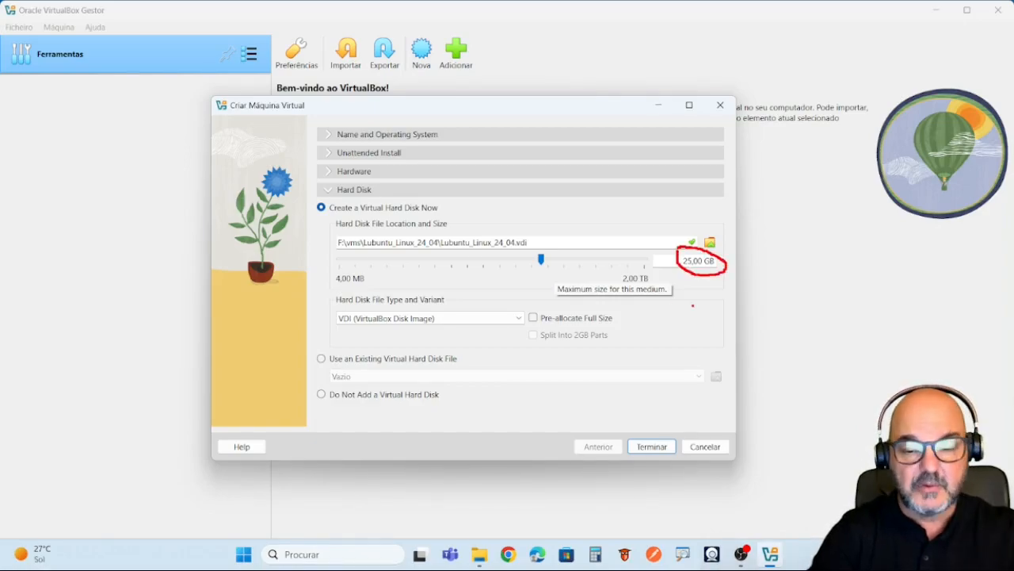
pyautogui.press('Escape')
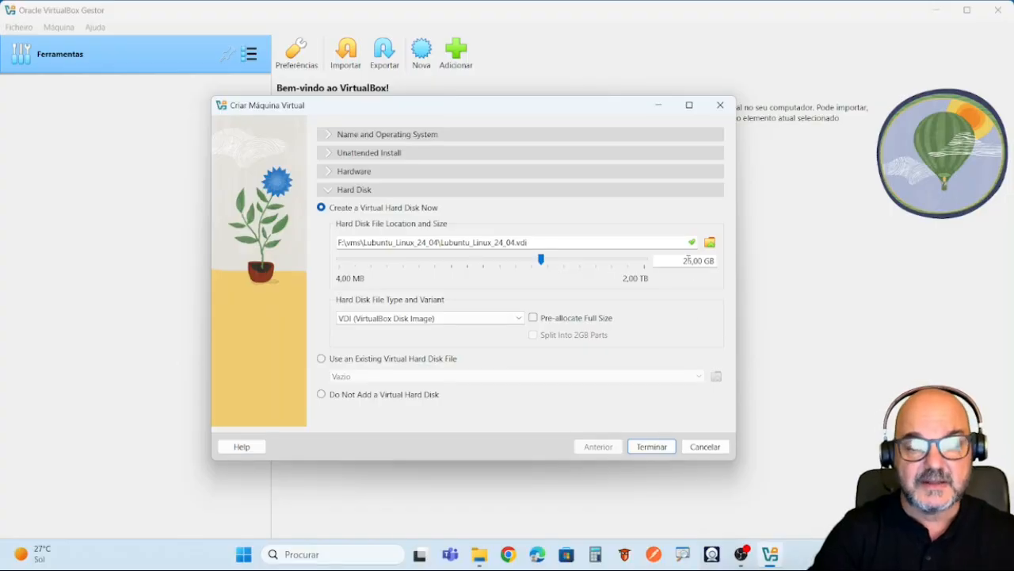
pyautogui.doubleClick(687, 261)
pyautogui.write('50')
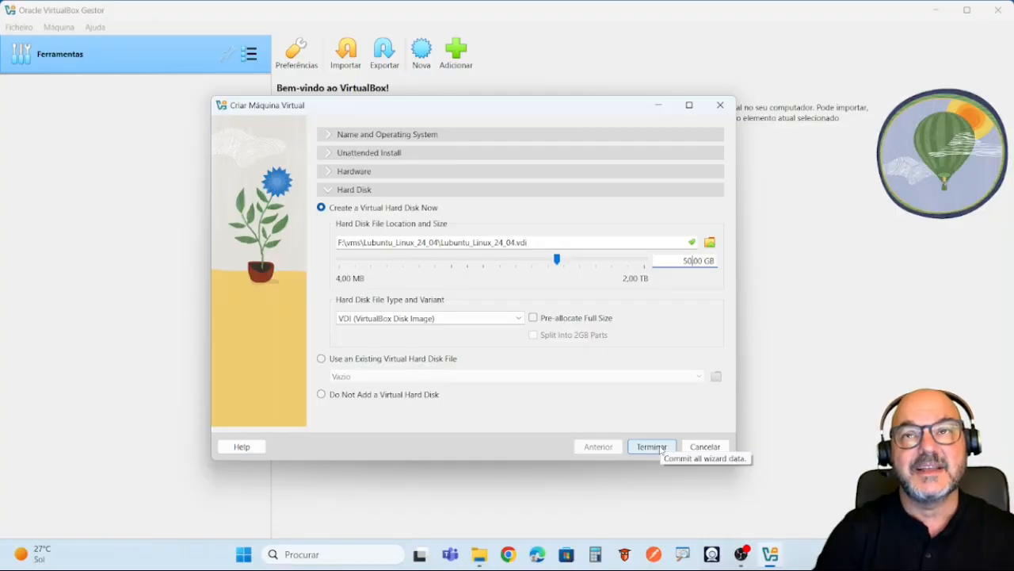
pyautogui.click(661, 450)
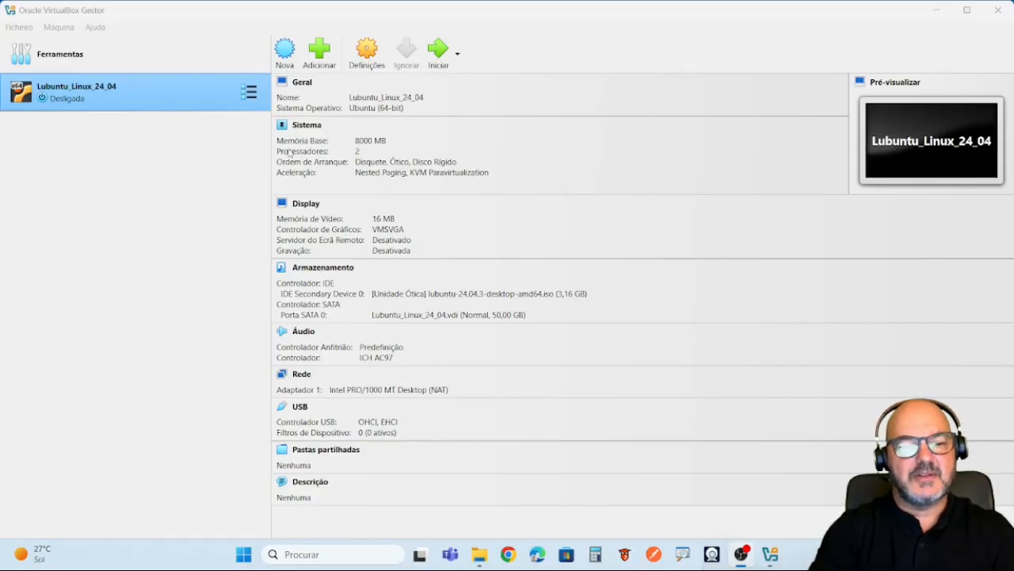
# Start Lubuntu_Linux_24_04 from the Manager and maximize its window at the GRUB menu.
pyautogui.click(172, 217)
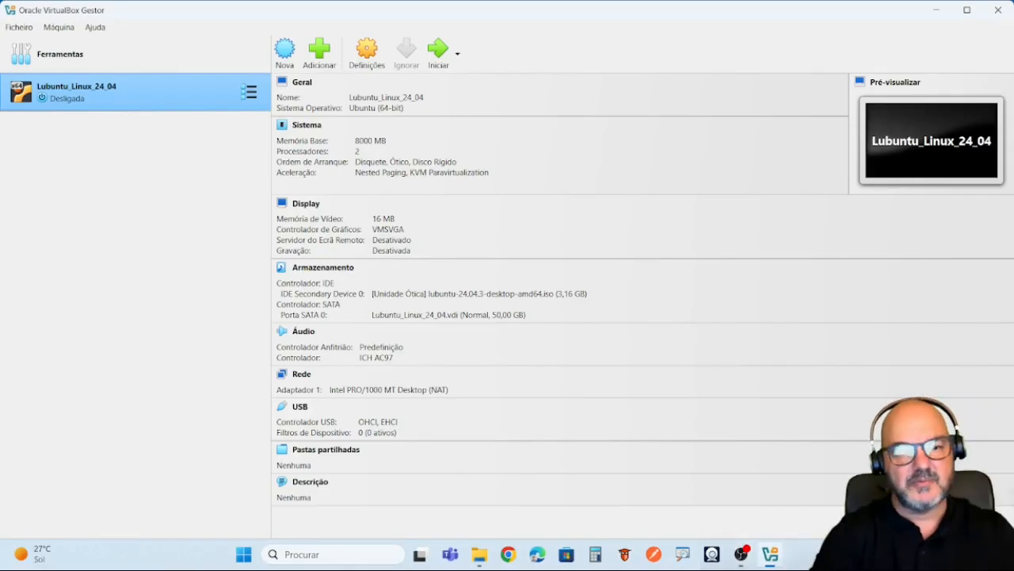
pyautogui.moveTo(421, 43)
pyautogui.mouseDown()
pyautogui.moveTo(466, 74)
pyautogui.moveTo(419, 31)
pyautogui.mouseUp()
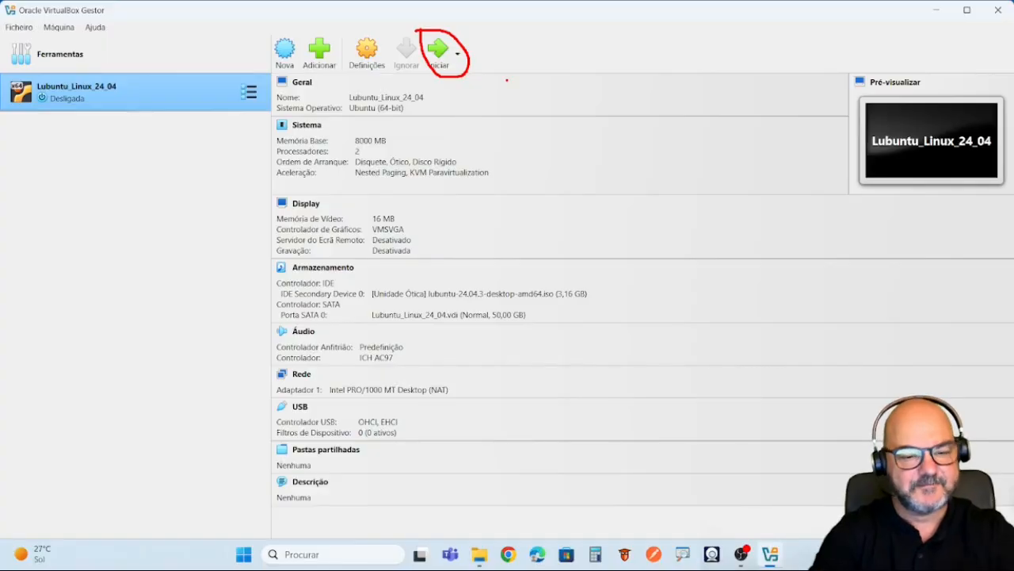
pyautogui.click(438, 50)
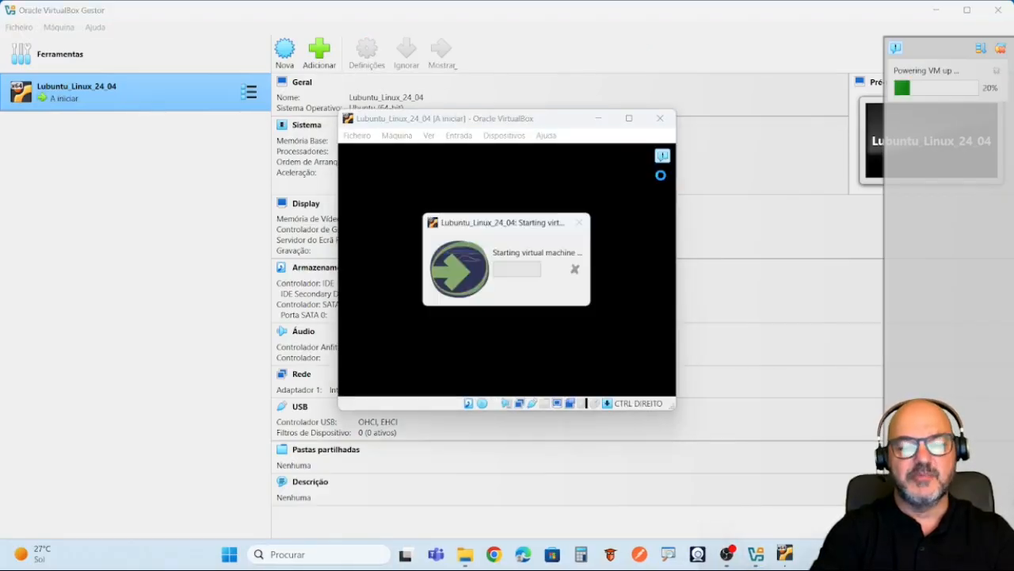
pyautogui.click(629, 118)
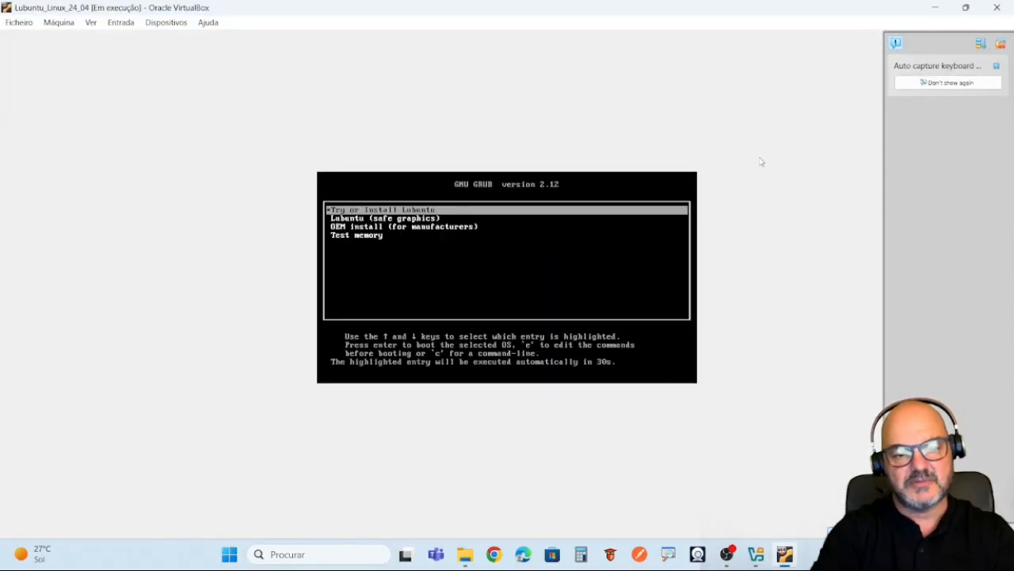
# Halt the GRUB countdown and boot 'Try or Install Lubuntu' to the welcome screen.
pyautogui.press('Down')
pyautogui.press('Up')
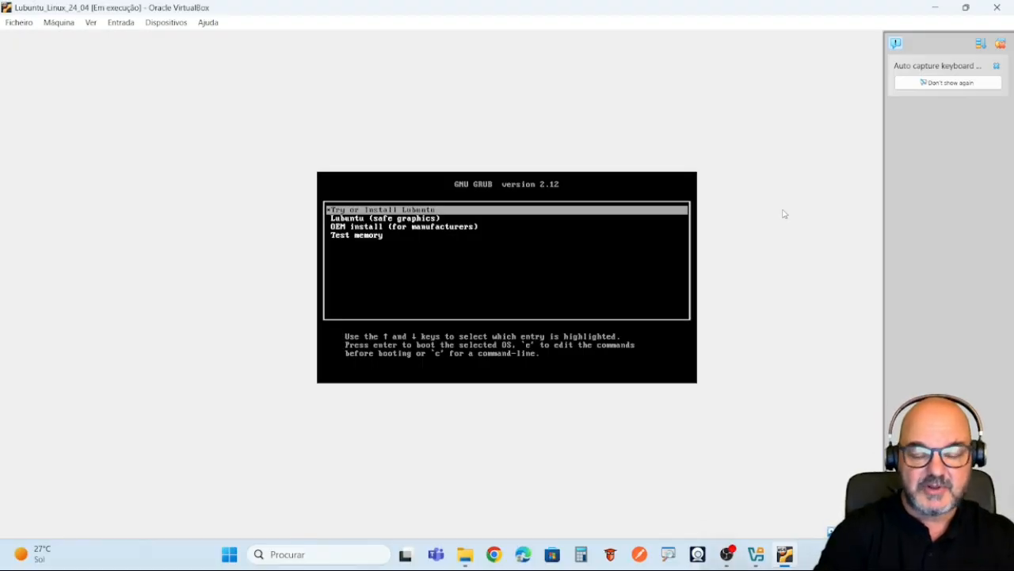
pyautogui.press('Return')
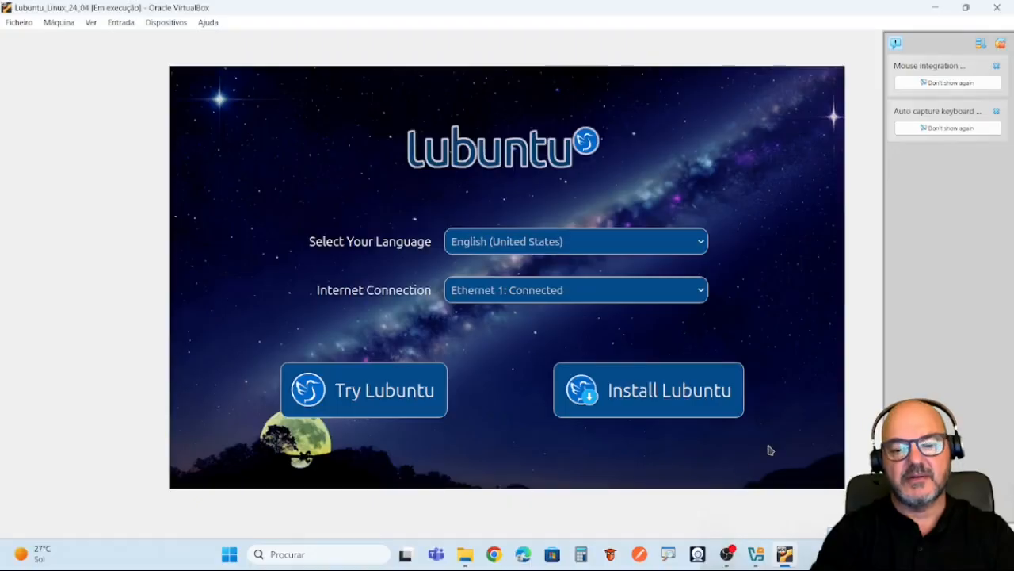
# Launch Install Lubuntu and accept the American English Welcome page to reach Location.
pyautogui.click(674, 408)
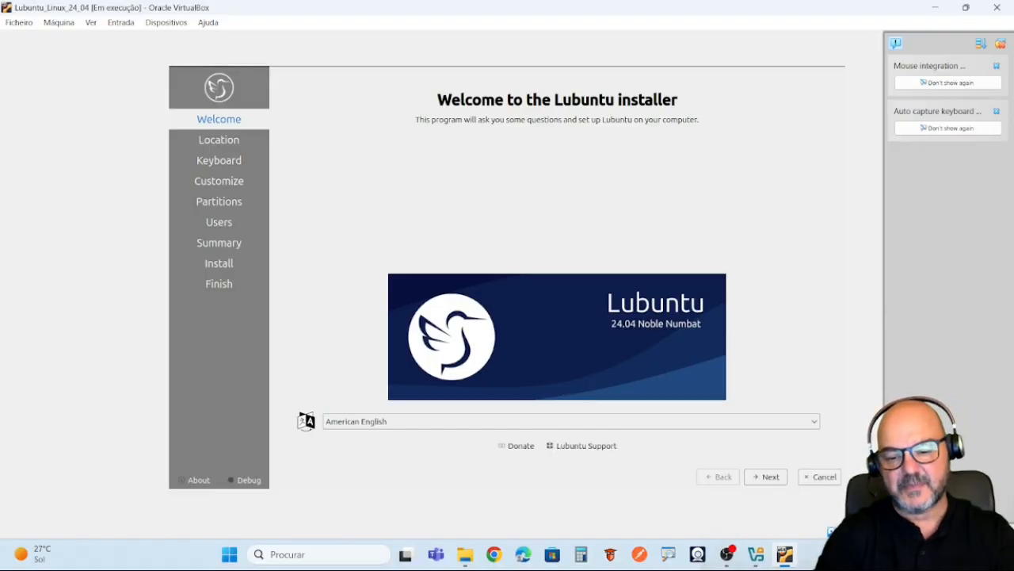
pyautogui.click(831, 555)
pyautogui.rightClick(797, 489)
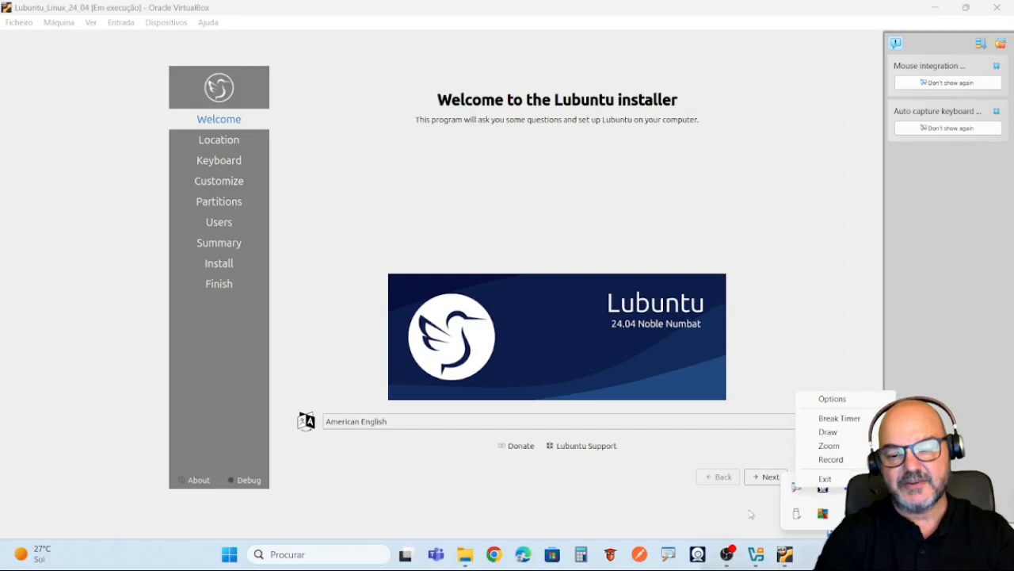
pyautogui.click(711, 515)
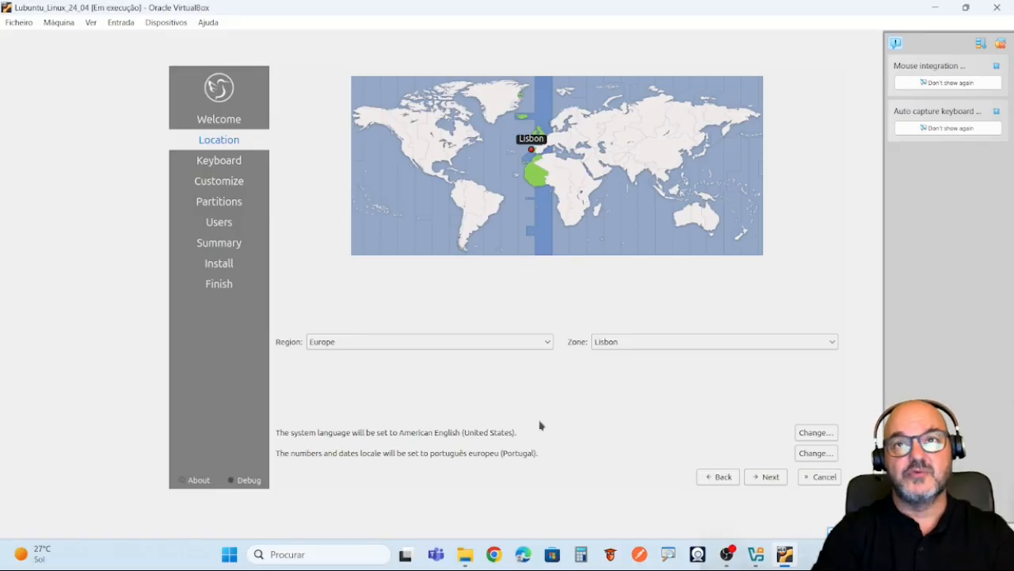
# Change the location from Europe/Lisbon to region America, zone Sao Paulo, and continue.
pyautogui.click(547, 342)
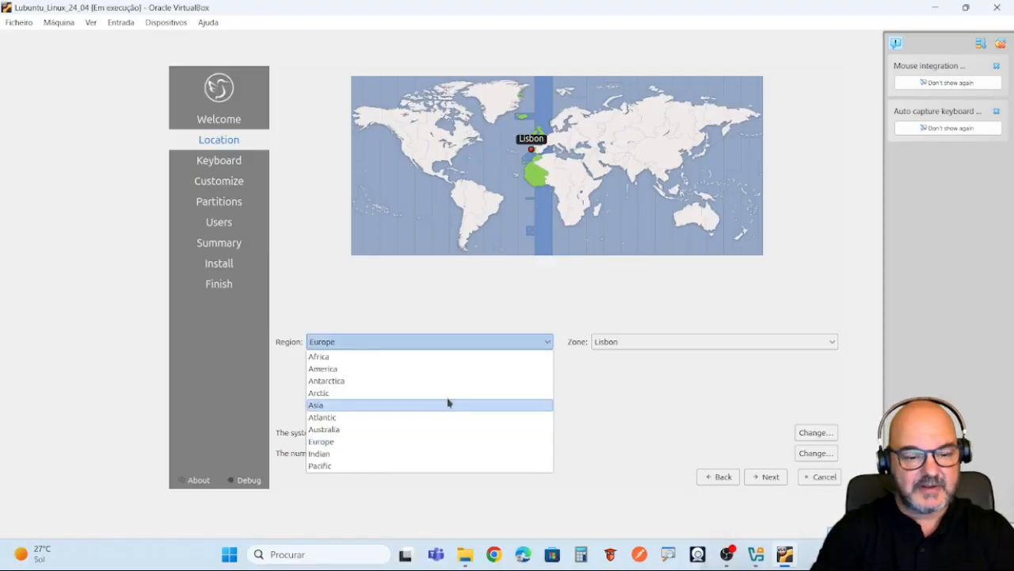
pyautogui.click(441, 370)
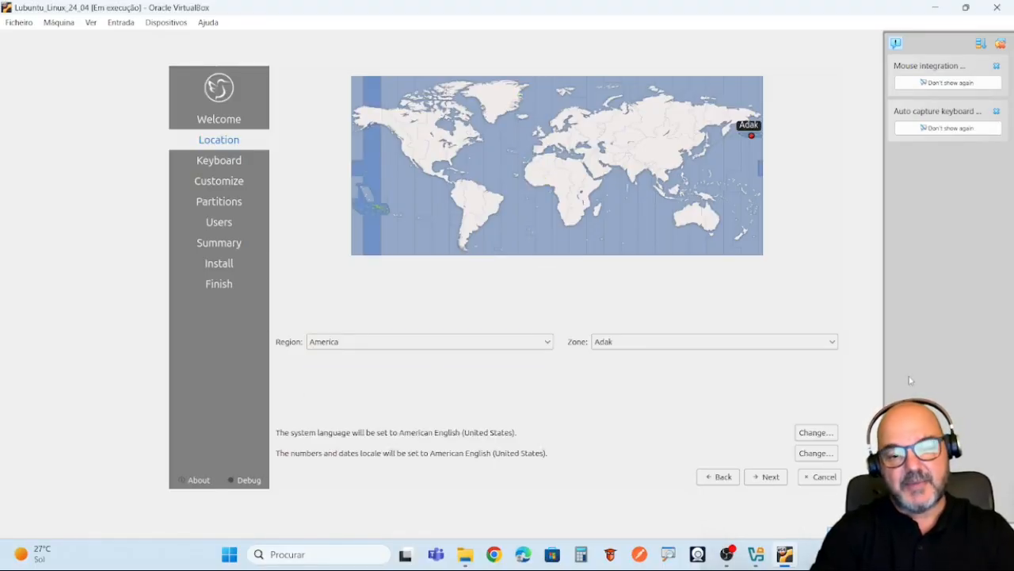
pyautogui.click(834, 342)
pyautogui.moveTo(833, 362); pyautogui.dragTo(832, 462)
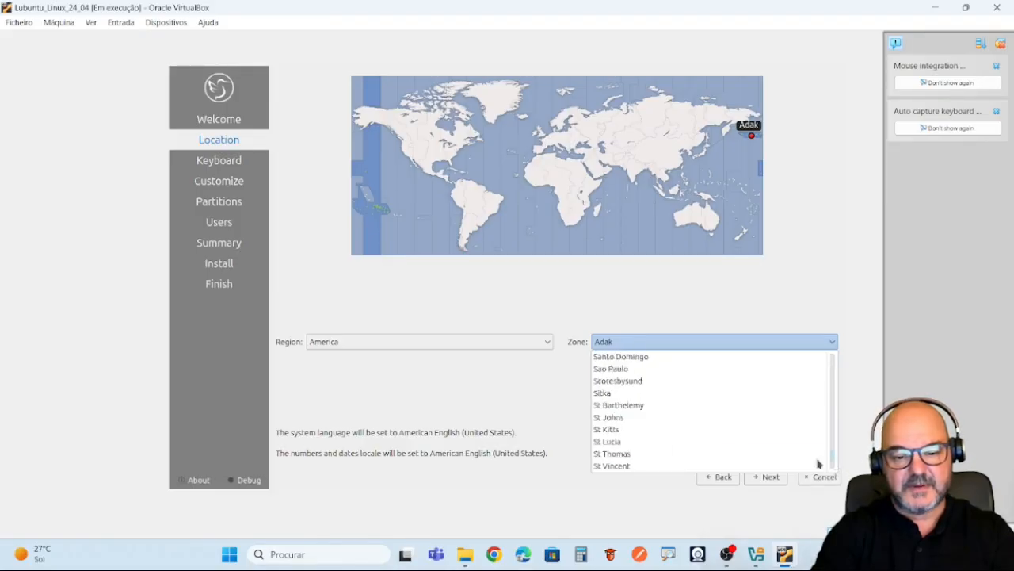
pyautogui.click(672, 369)
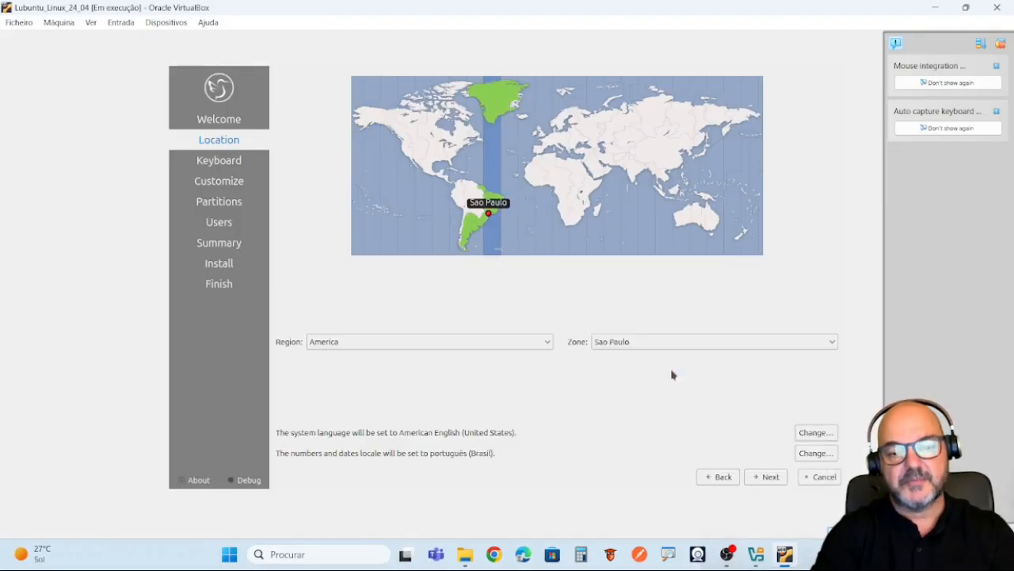
pyautogui.click(767, 481)
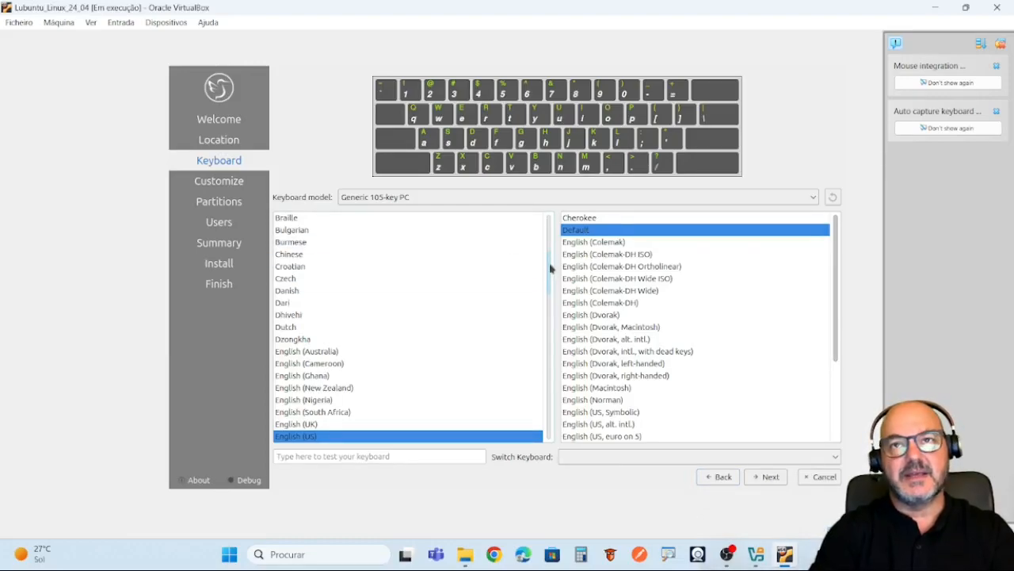
# Choose the Portuguese (Brazil) Default layout, verify it by typing ç repeatedly, and continue.
pyautogui.moveTo(550, 268); pyautogui.dragTo(562, 370)
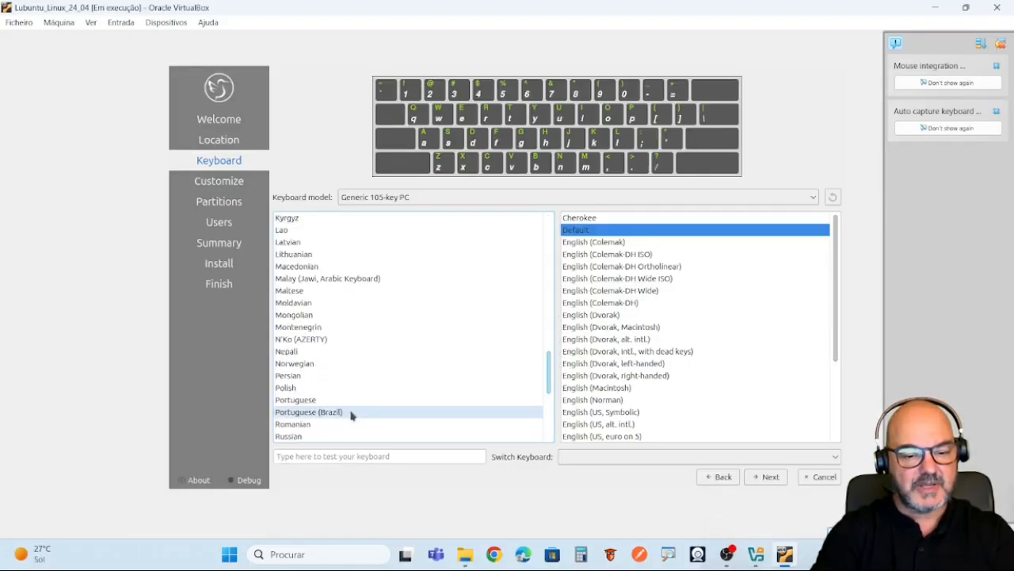
pyautogui.click(351, 411)
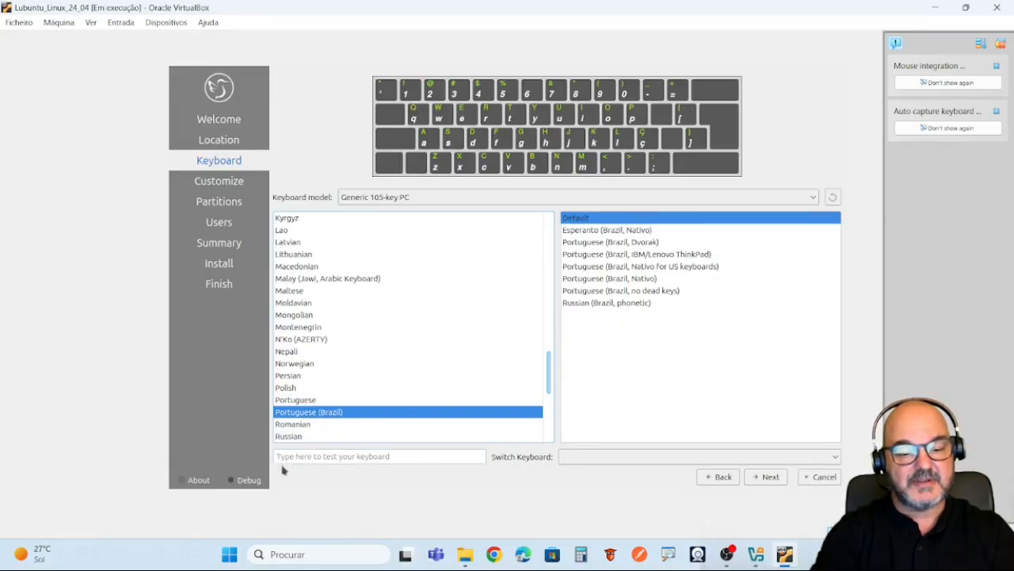
pyautogui.click(330, 457)
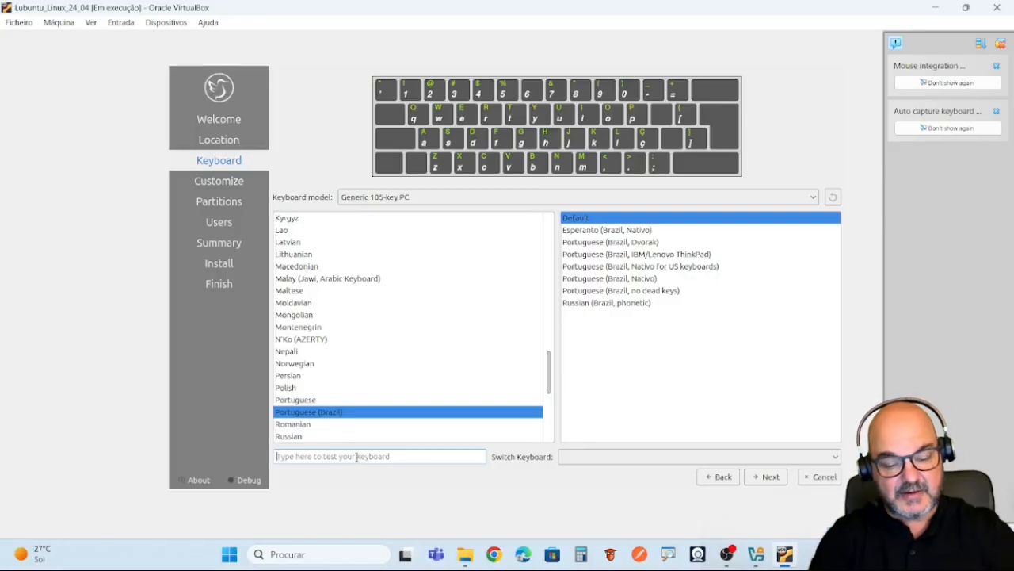
pyautogui.write('çççççççç')
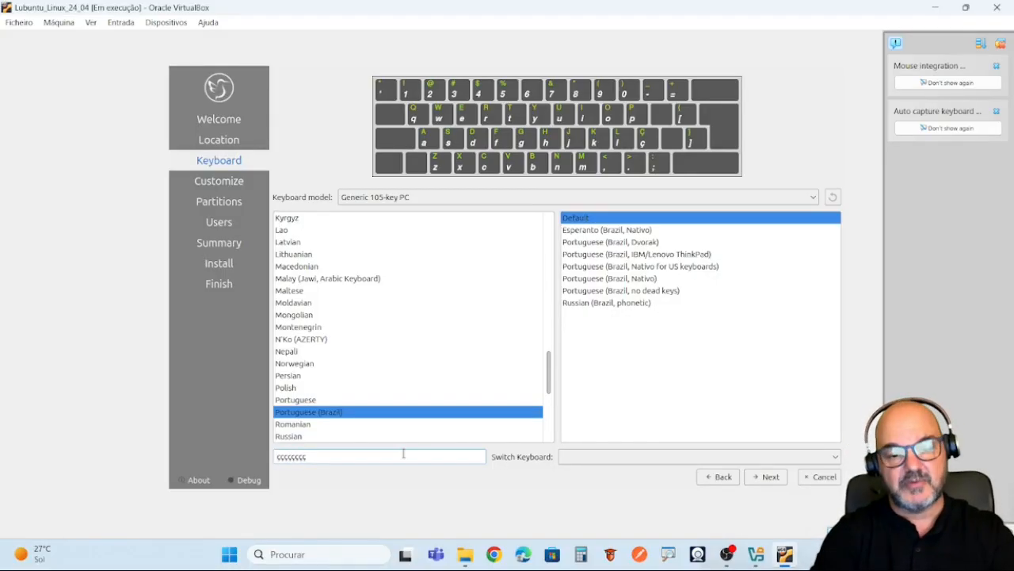
pyautogui.click(766, 479)
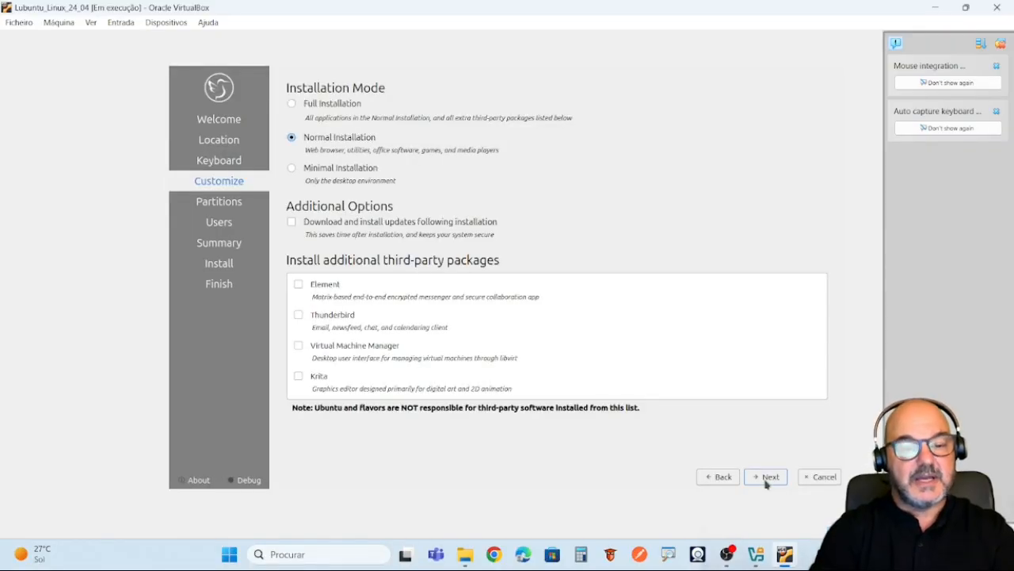
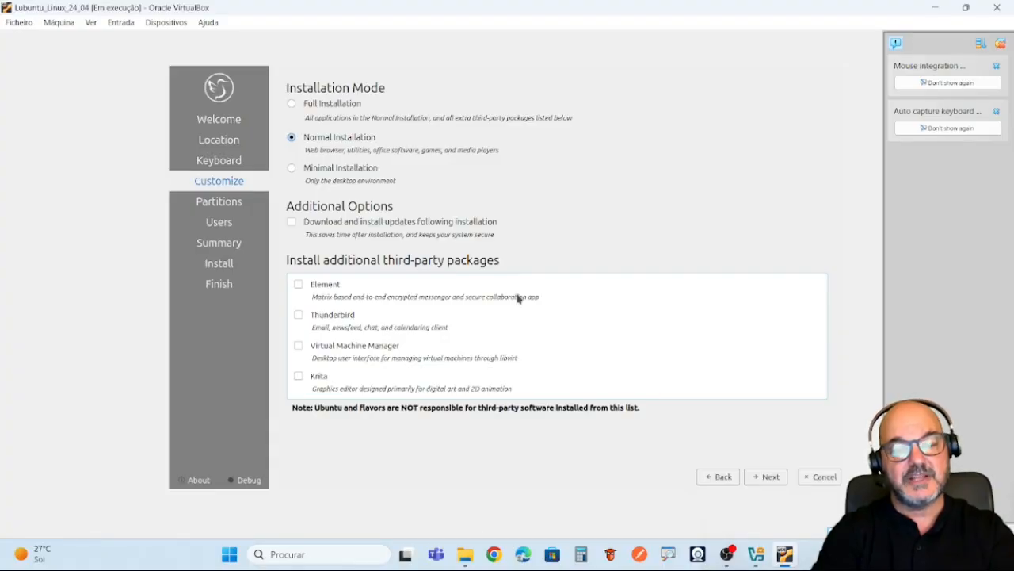
# Keep Normal Installation with no extra packages ticked and continue to Partitions.
pyautogui.click(770, 477)
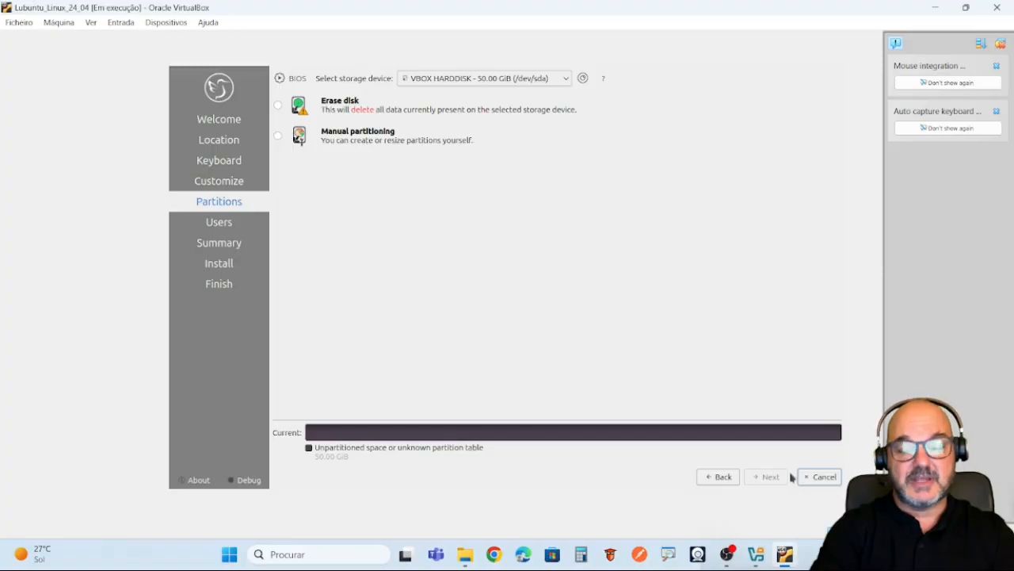
# Open the ZoomIt settings from the system tray and turn on pen annotation.
pyautogui.click(852, 554)
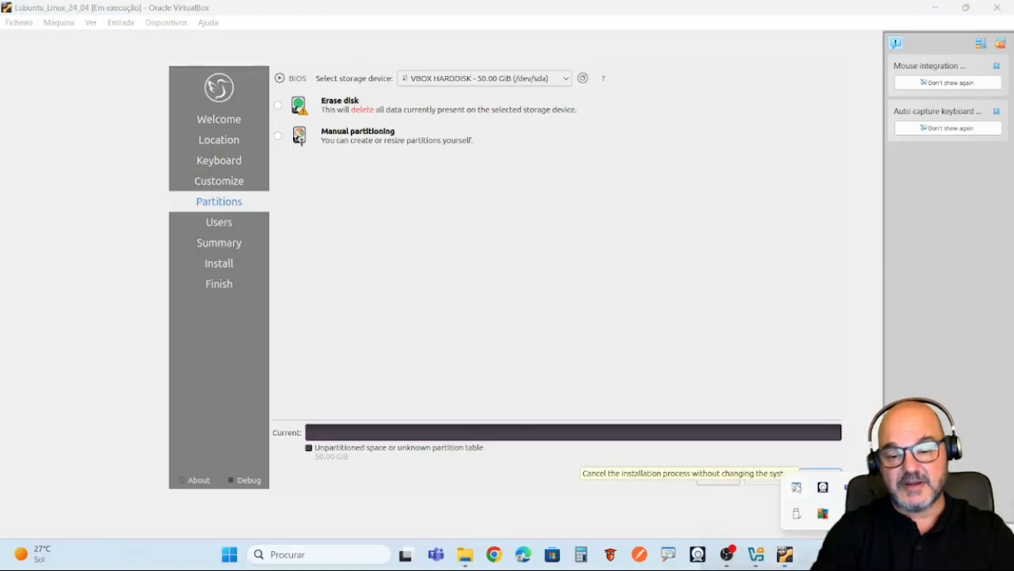
pyautogui.rightClick(797, 487)
pyautogui.click(833, 395)
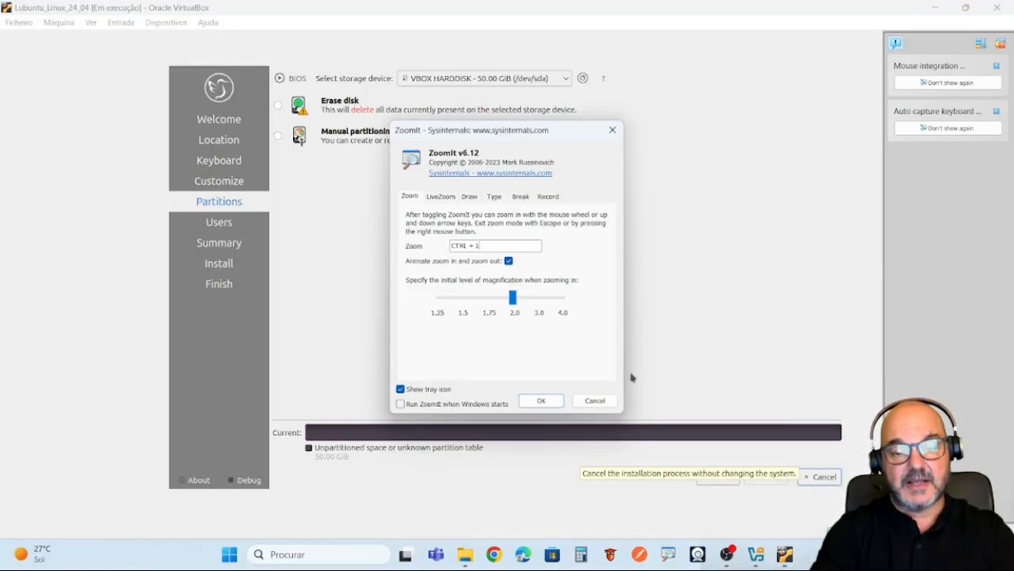
pyautogui.click(541, 401)
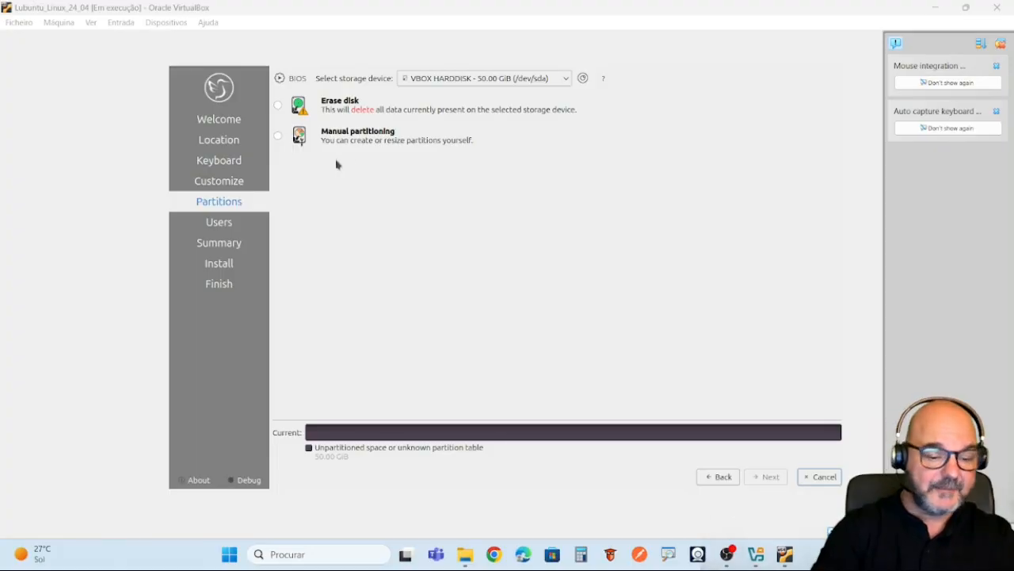
pyautogui.hotkey('ctrl', '2')
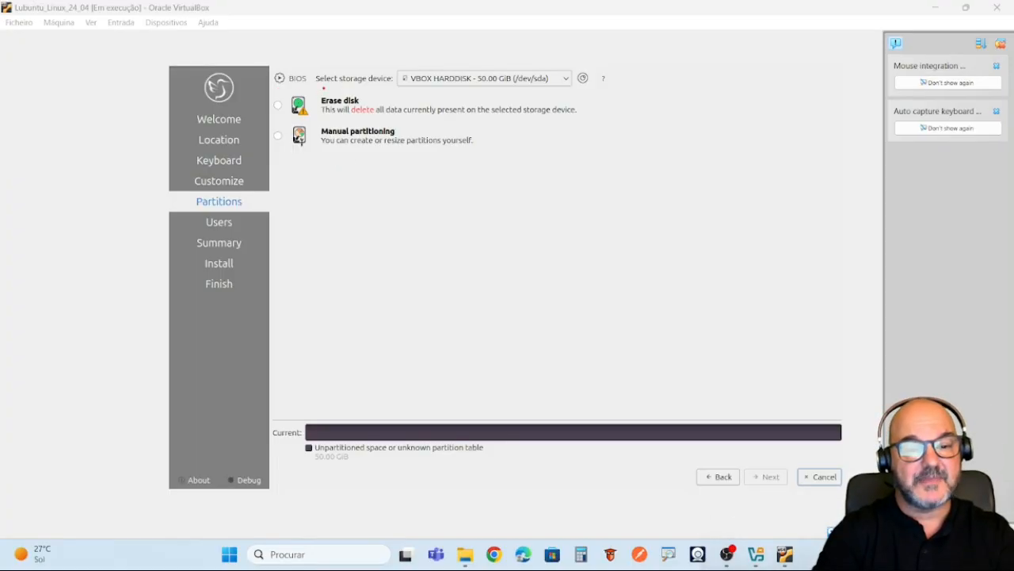
# Mark Erase disk and Manual partitioning in red, then select Erase disk.
pyautogui.moveTo(317, 101); pyautogui.dragTo(307, 92)
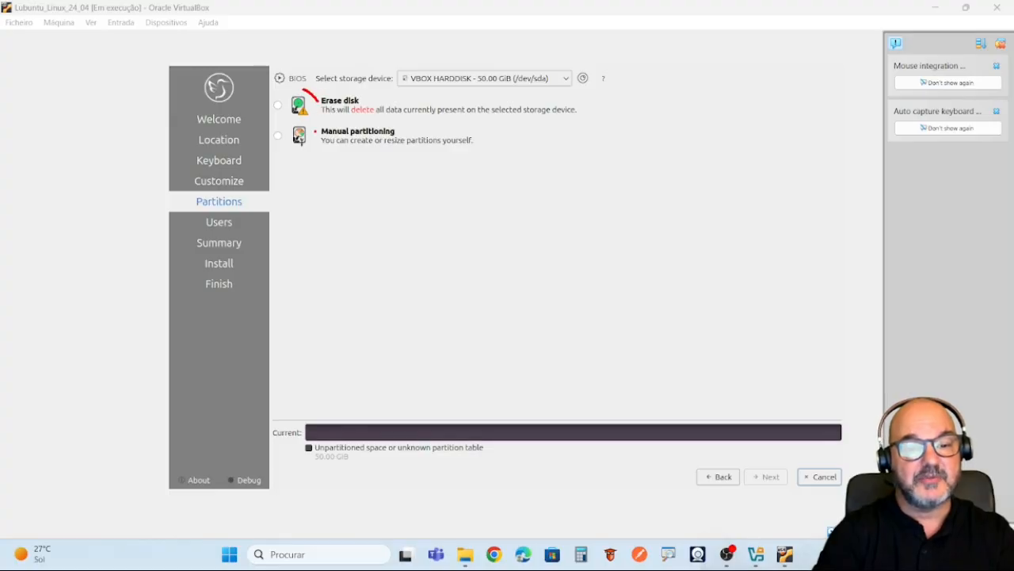
pyautogui.moveTo(316, 131); pyautogui.dragTo(296, 117)
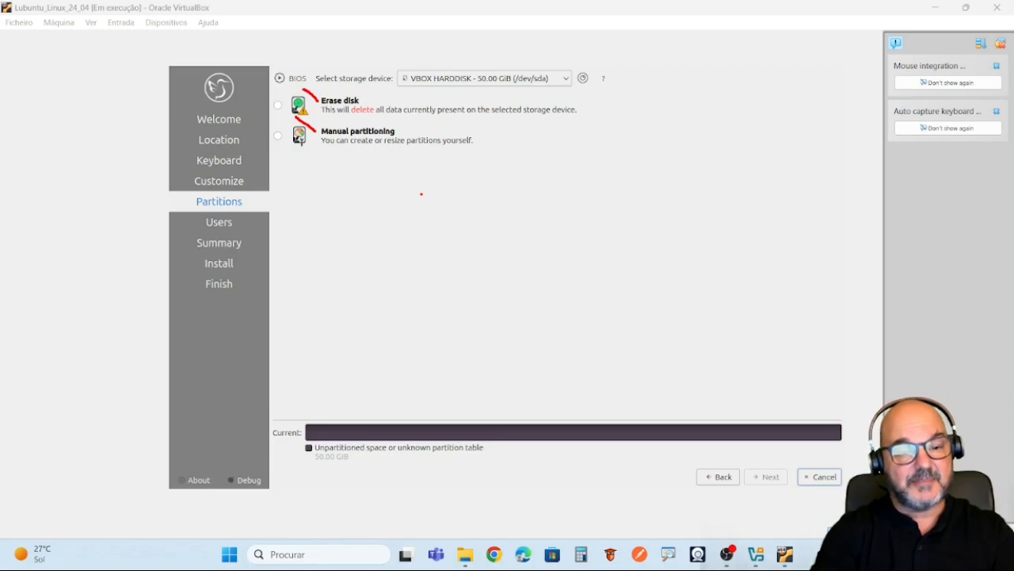
pyautogui.press('Escape')
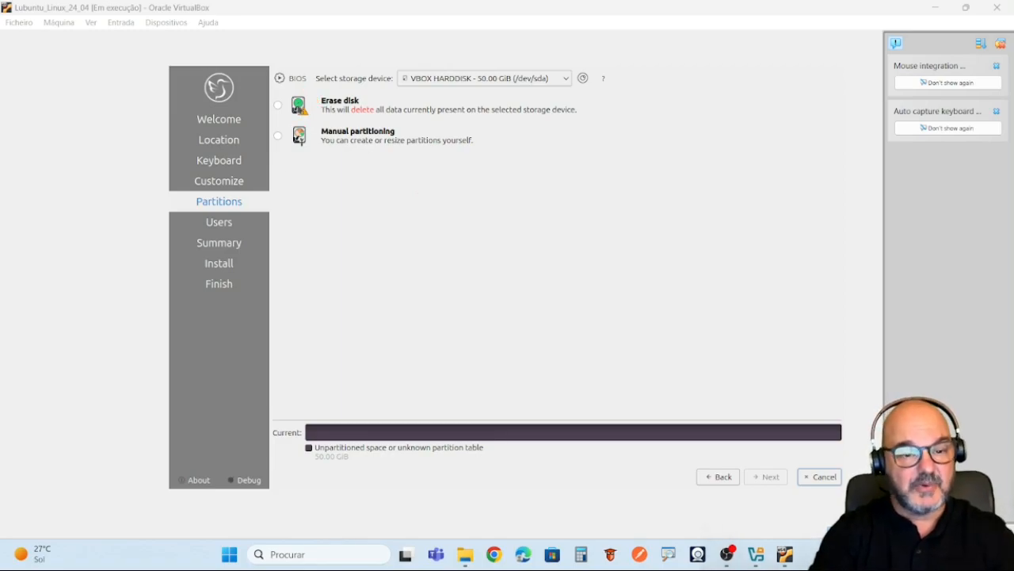
pyautogui.click(277, 106)
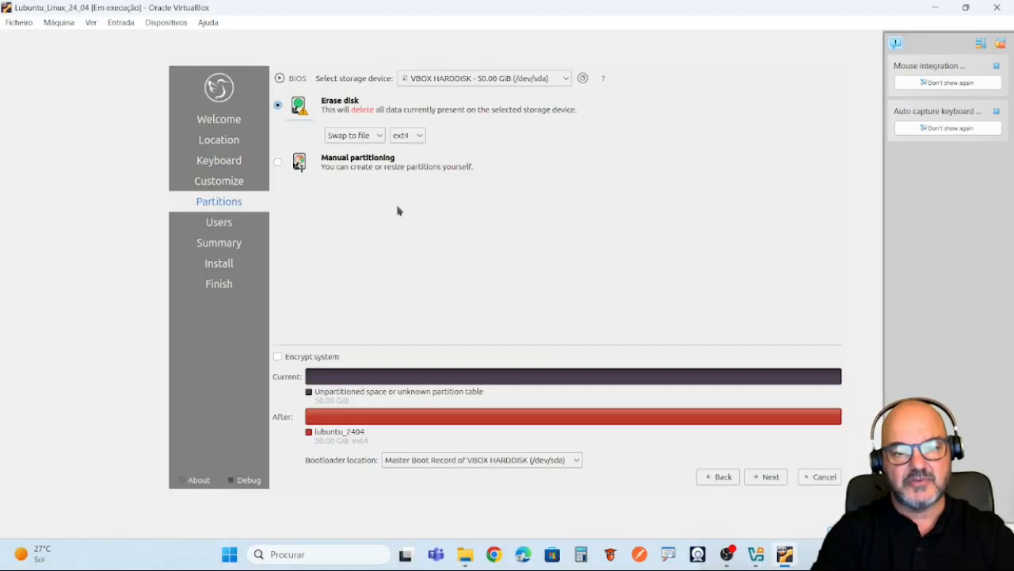
# Continue to the Users page and enter the user's full name and login name.
pyautogui.click(769, 481)
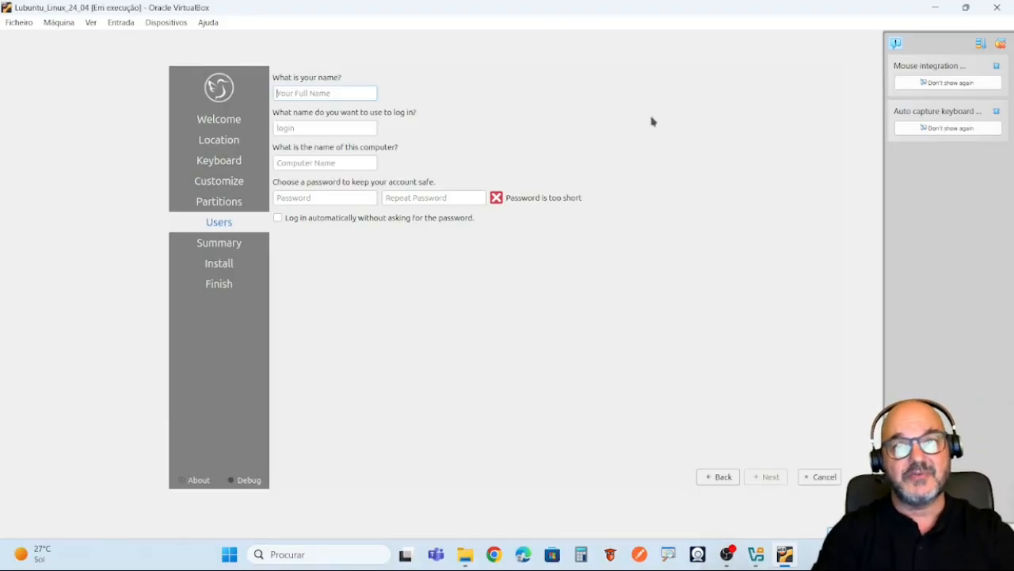
pyautogui.write('Da')
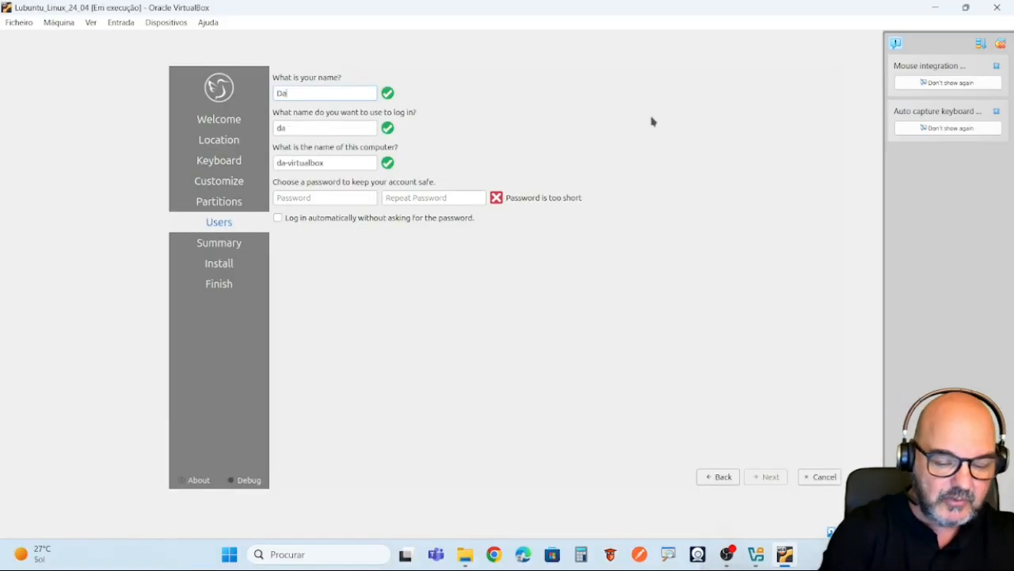
pyautogui.write('niel')
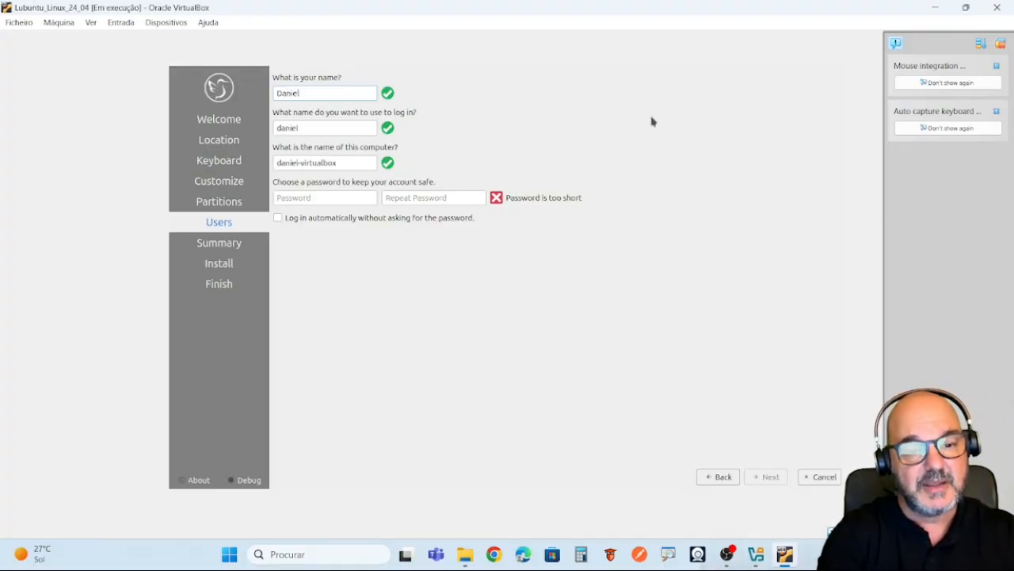
pyautogui.write(' Ador')
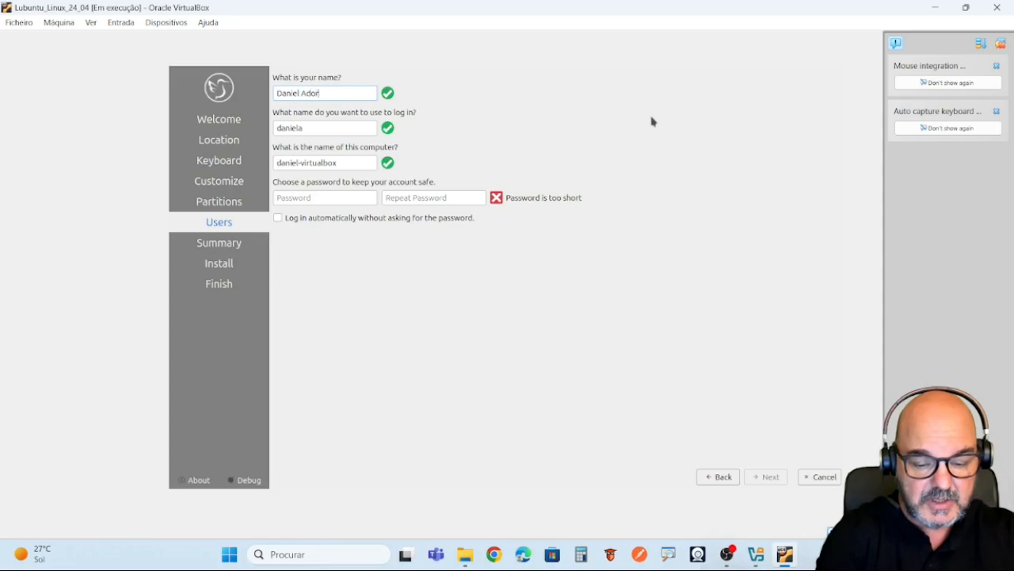
pyautogui.write('no')
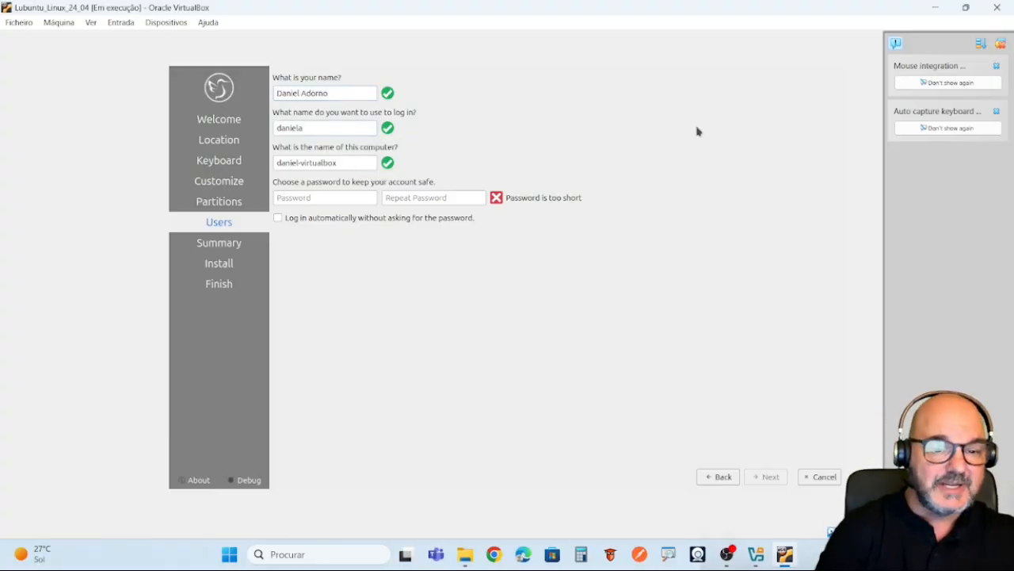
pyautogui.press('BackSpace')
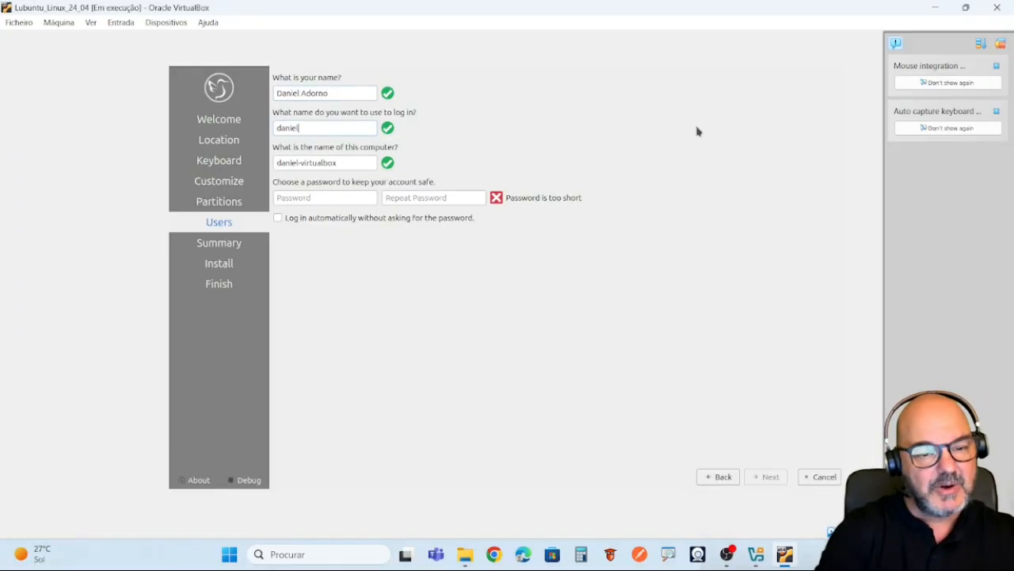
# Set the computer name to canaldevops and enter and confirm the account password.
pyautogui.click(358, 162)
pyautogui.tripleClick(327, 162)
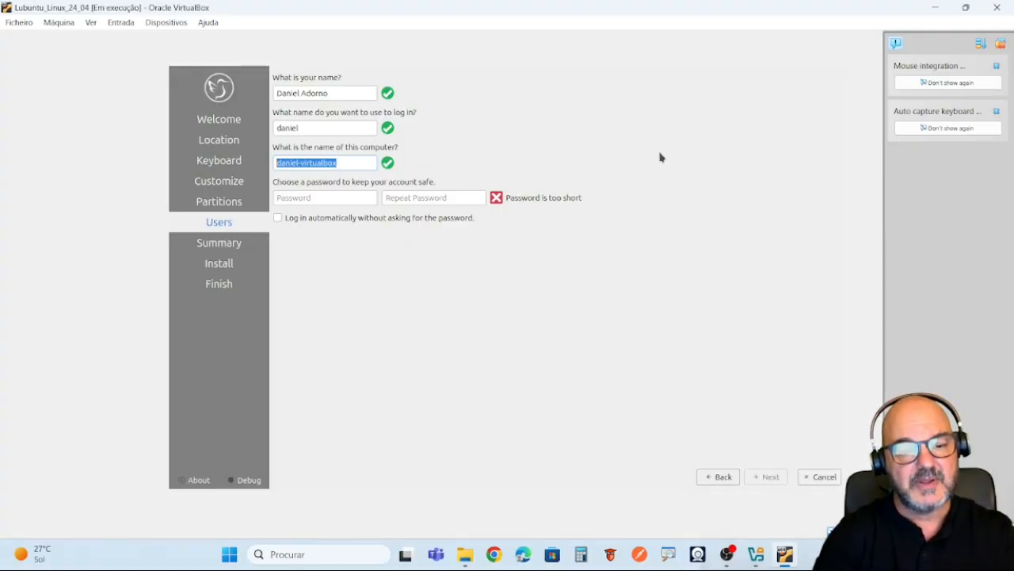
pyautogui.write('c')
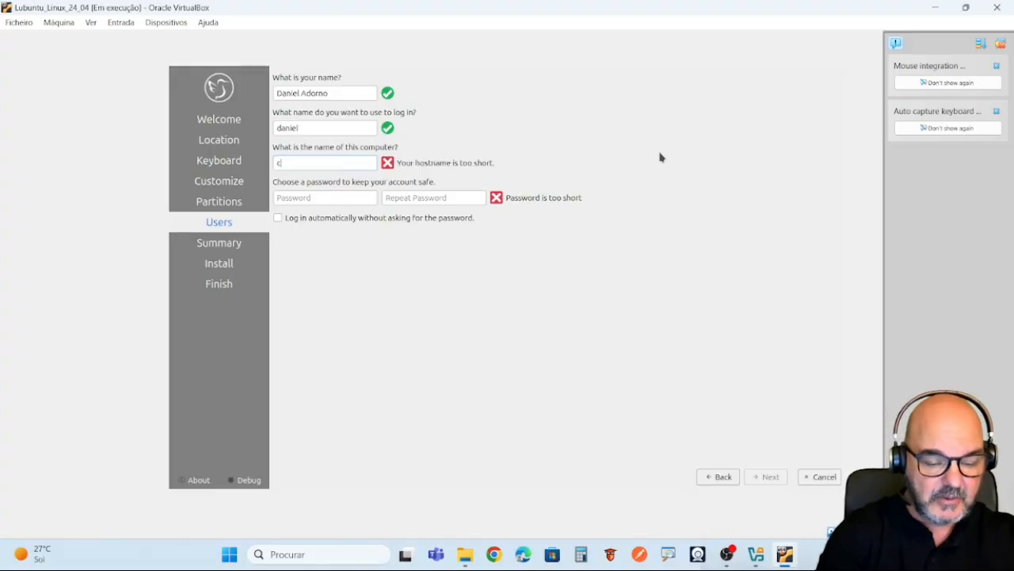
pyautogui.write('an')
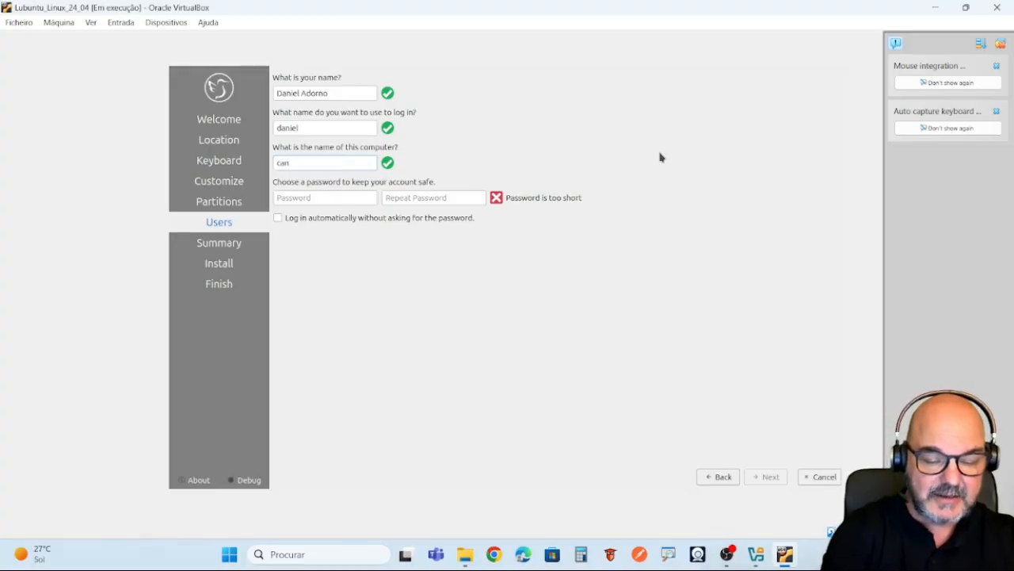
pyautogui.write('aldevops')
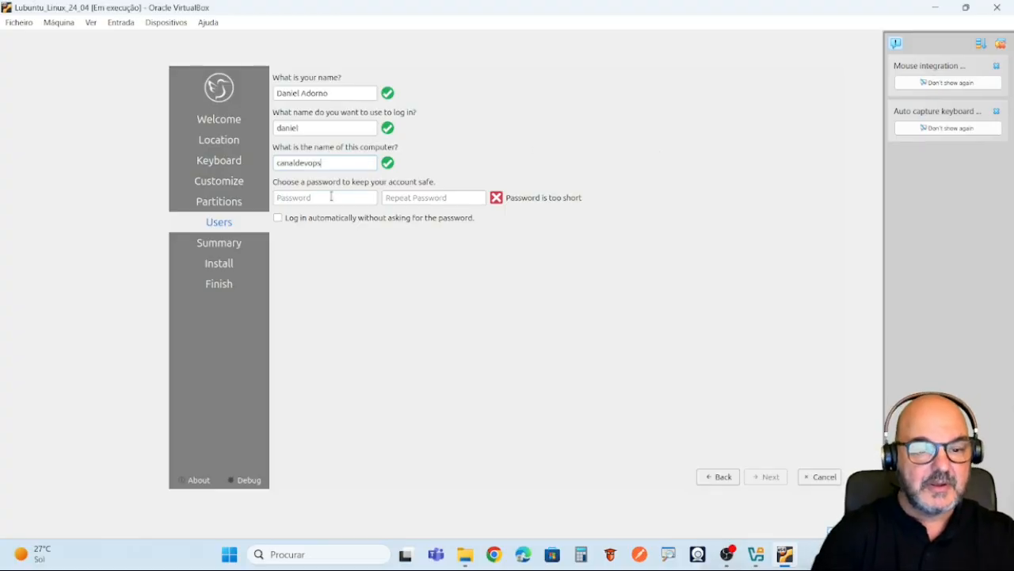
pyautogui.press('Tab')
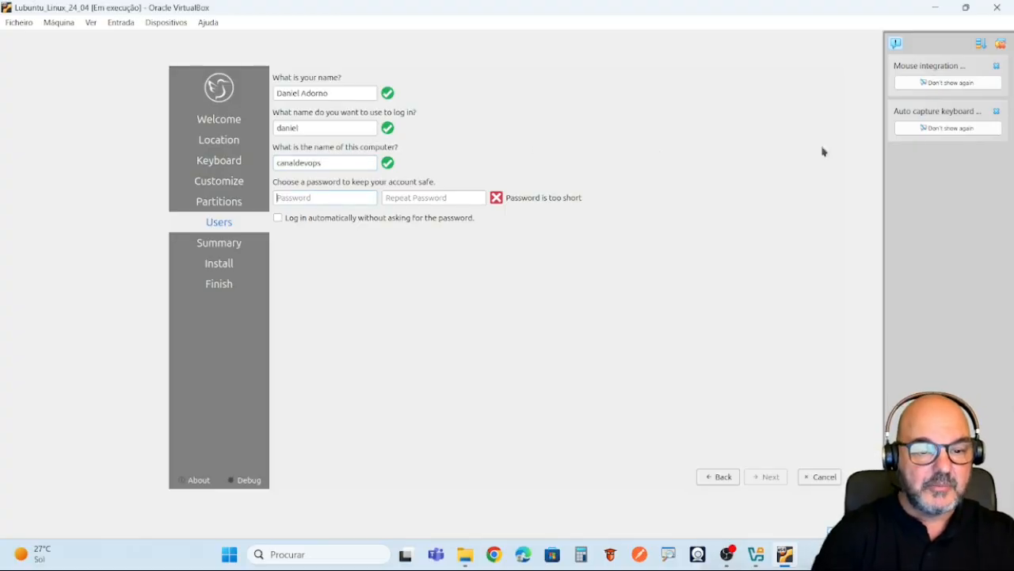
pyautogui.write('****')
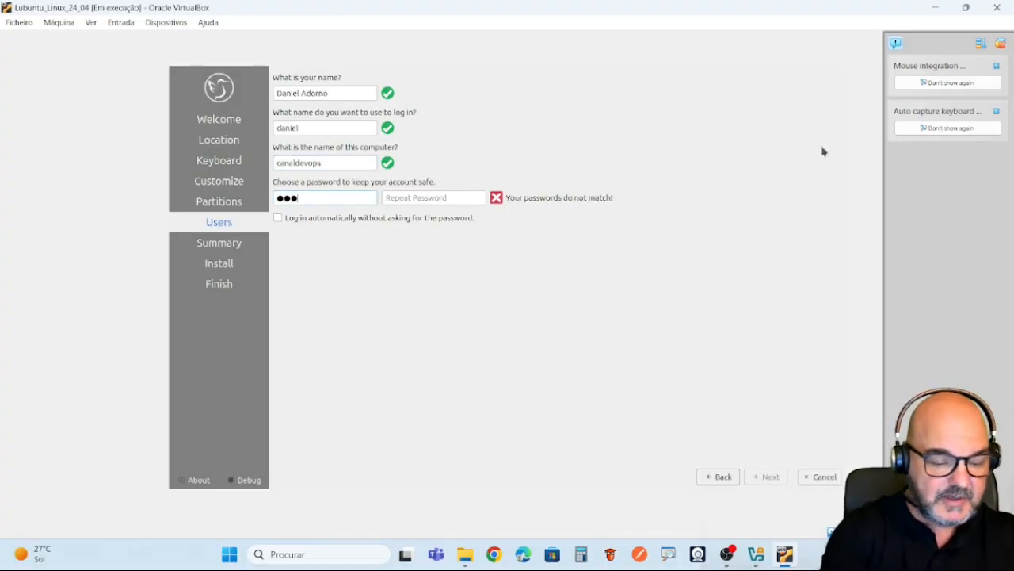
pyautogui.write('****')
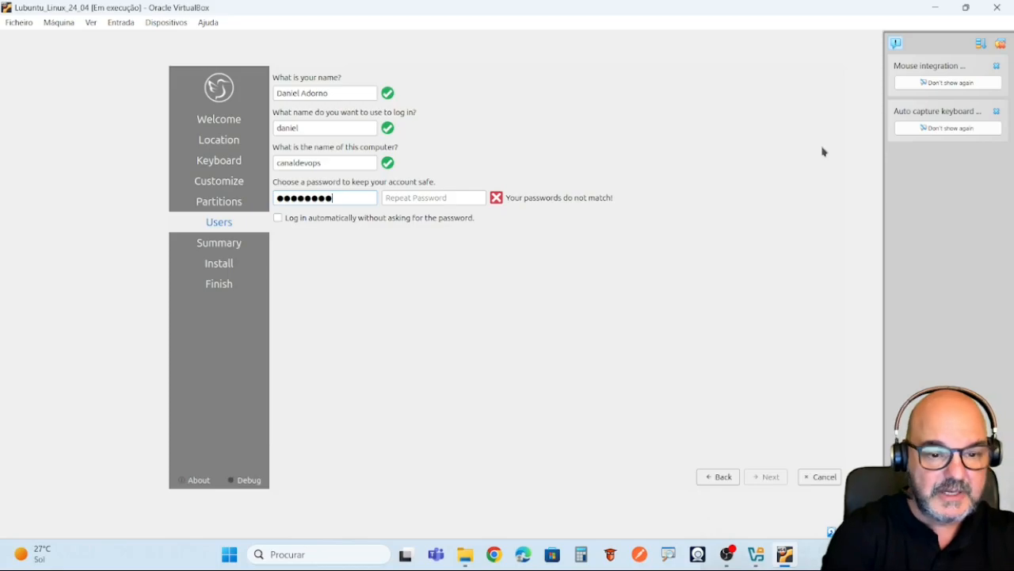
pyautogui.click(452, 195)
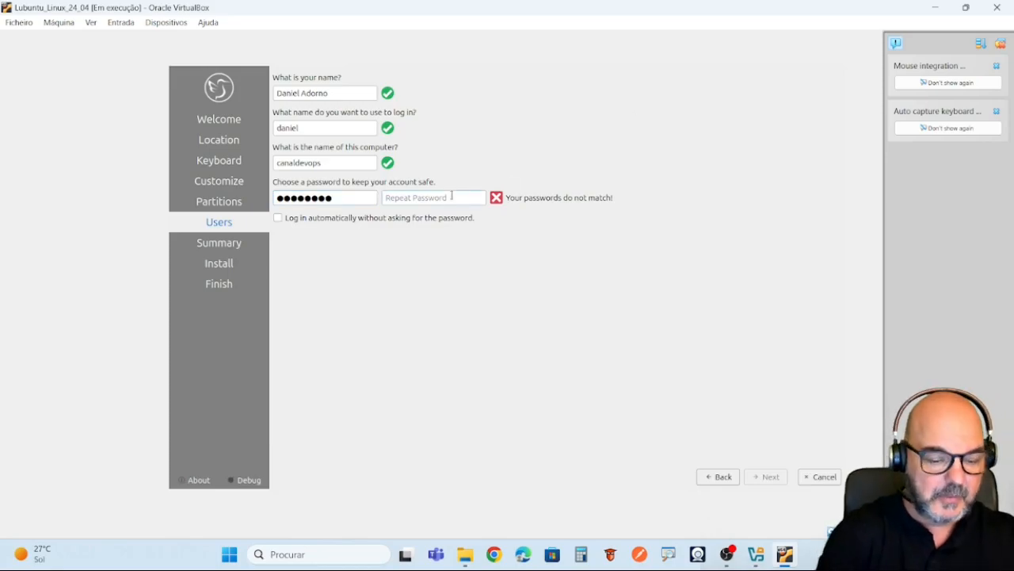
pyautogui.write('********')
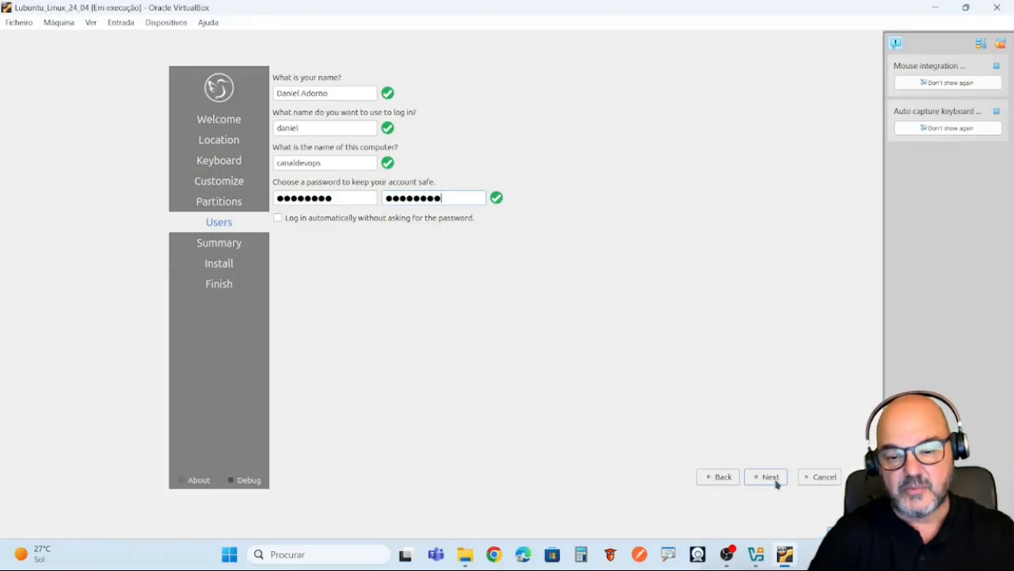
# Go to the Summary page and start Install to bring up the Continue with Installation dialog.
pyautogui.click(773, 477)
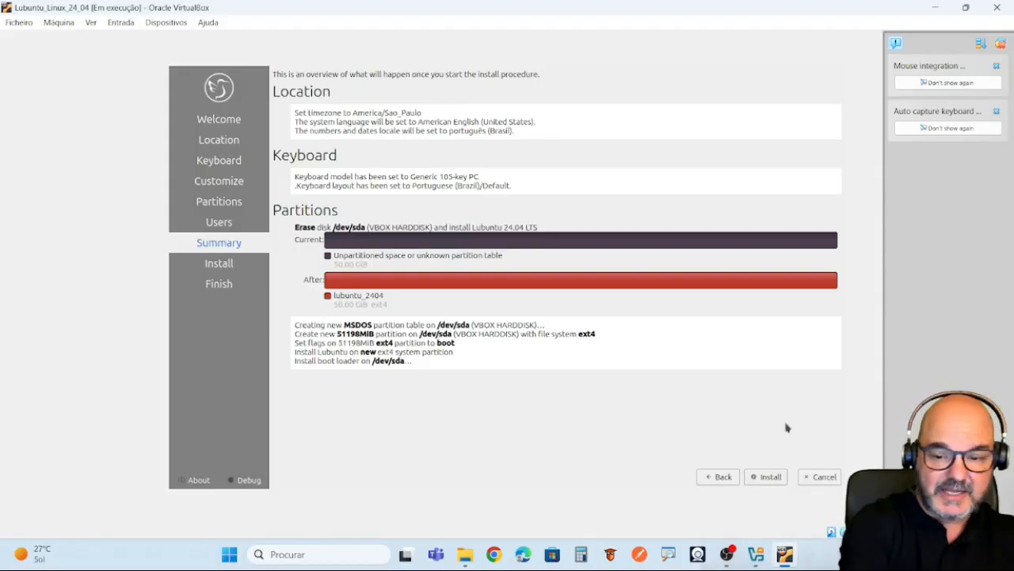
pyautogui.click(767, 481)
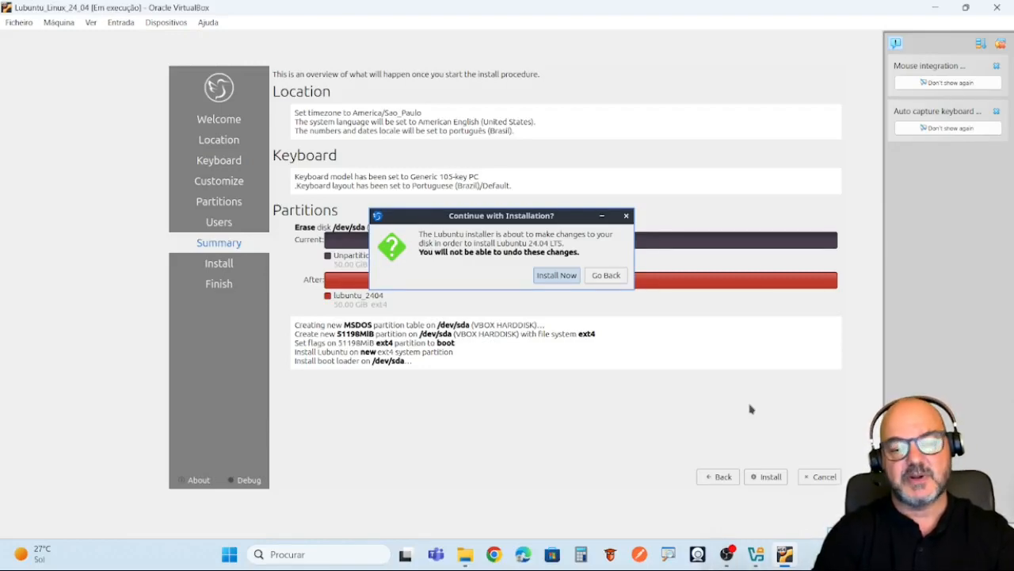
# Confirm Install Now, then mark the Filling up filesystems status and 5% progress in red.
pyautogui.click(555, 276)
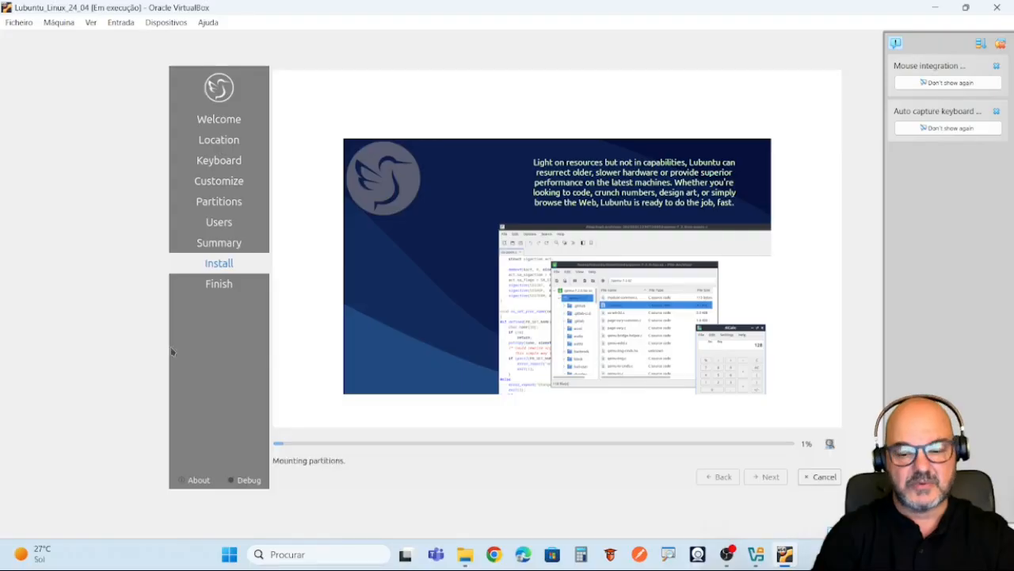
pyautogui.click(815, 554)
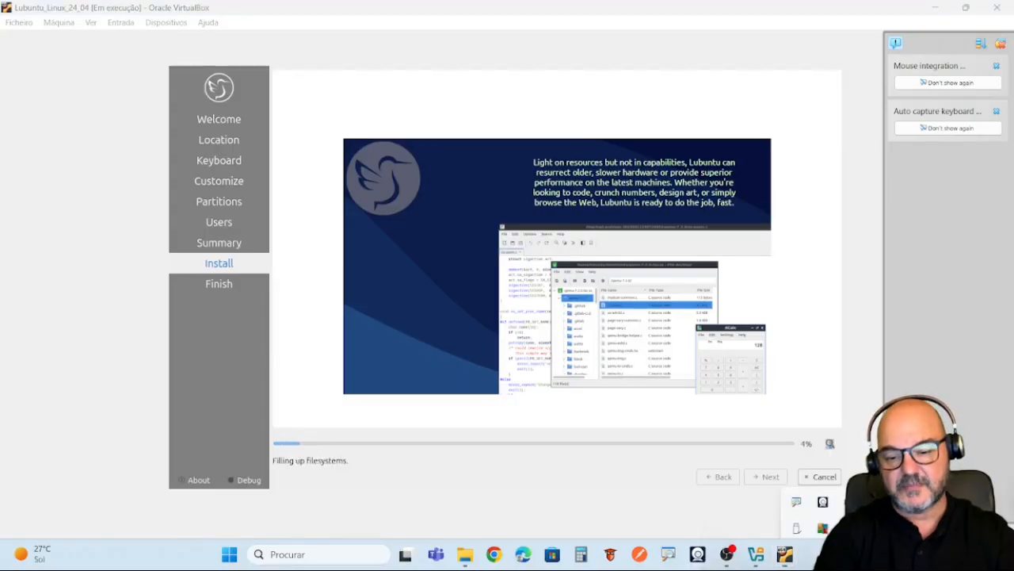
pyautogui.rightClick(796, 486)
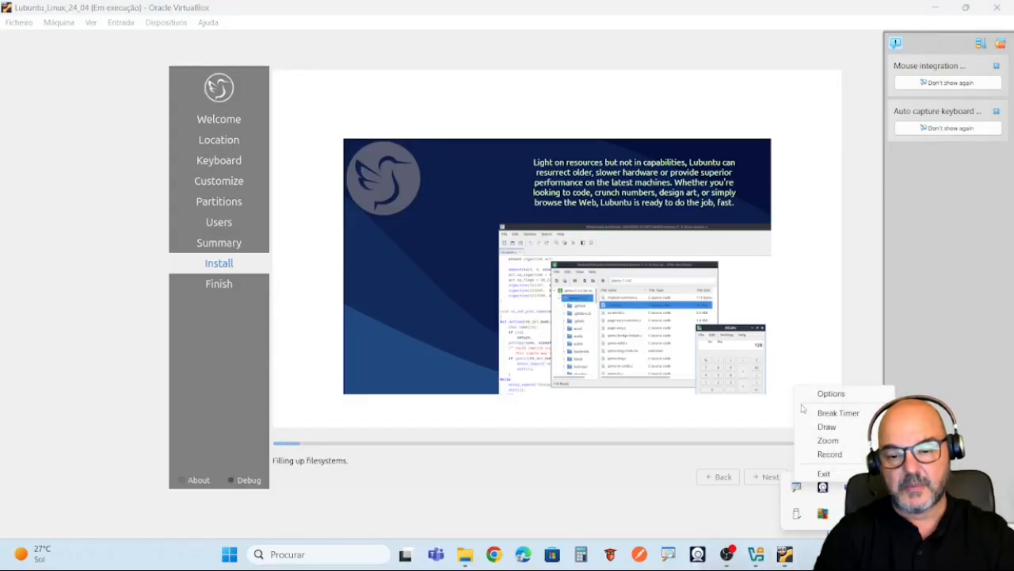
pyautogui.click(831, 393)
pyautogui.click(536, 399)
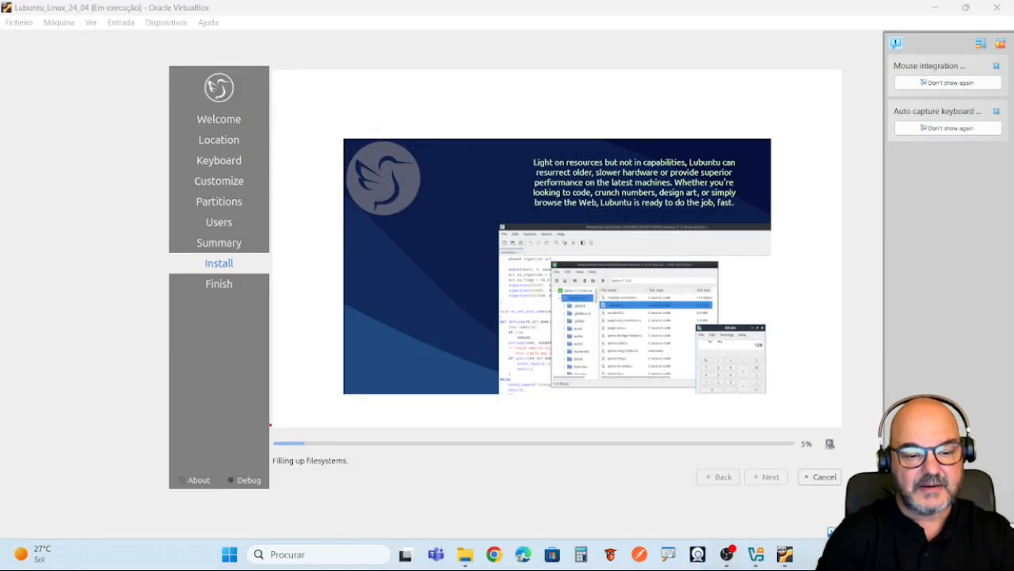
pyautogui.moveTo(270, 424)
pyautogui.mouseDown()
pyautogui.moveTo(267, 454)
pyautogui.moveTo(358, 479)
pyautogui.moveTo(684, 480)
pyautogui.moveTo(797, 466)
pyautogui.moveTo(840, 434)
pyautogui.moveTo(446, 416)
pyautogui.moveTo(272, 423)
pyautogui.mouseUp()
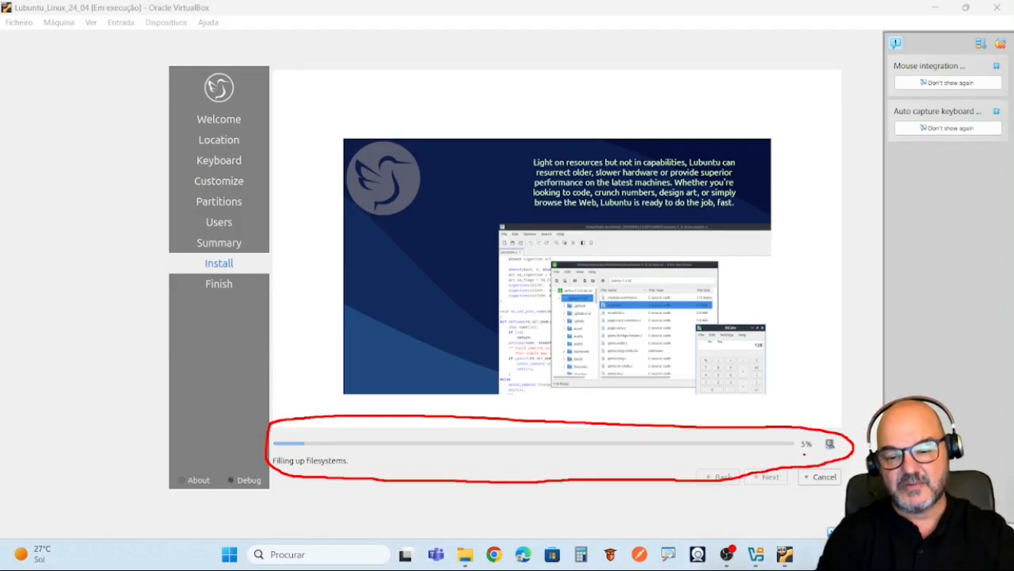
pyautogui.moveTo(804, 454)
pyautogui.mouseDown()
pyautogui.moveTo(814, 455)
pyautogui.moveTo(809, 435)
pyautogui.moveTo(789, 440)
pyautogui.moveTo(796, 450)
pyautogui.mouseUp()
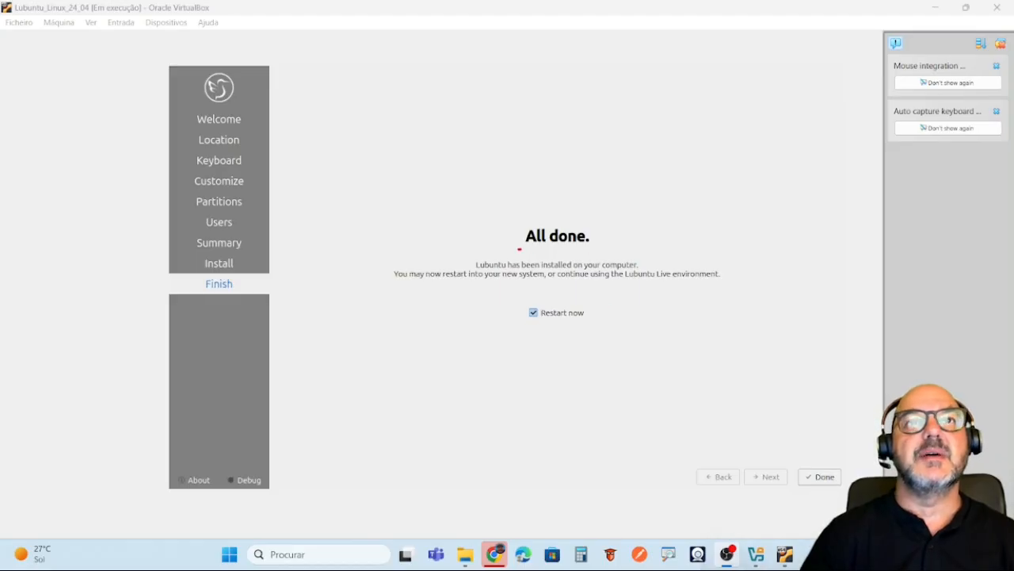
pyautogui.moveTo(520, 249)
pyautogui.mouseDown()
pyautogui.moveTo(596, 250)
pyautogui.moveTo(608, 221)
pyautogui.moveTo(541, 217)
pyautogui.moveTo(513, 236)
pyautogui.moveTo(520, 249)
pyautogui.mouseUp()
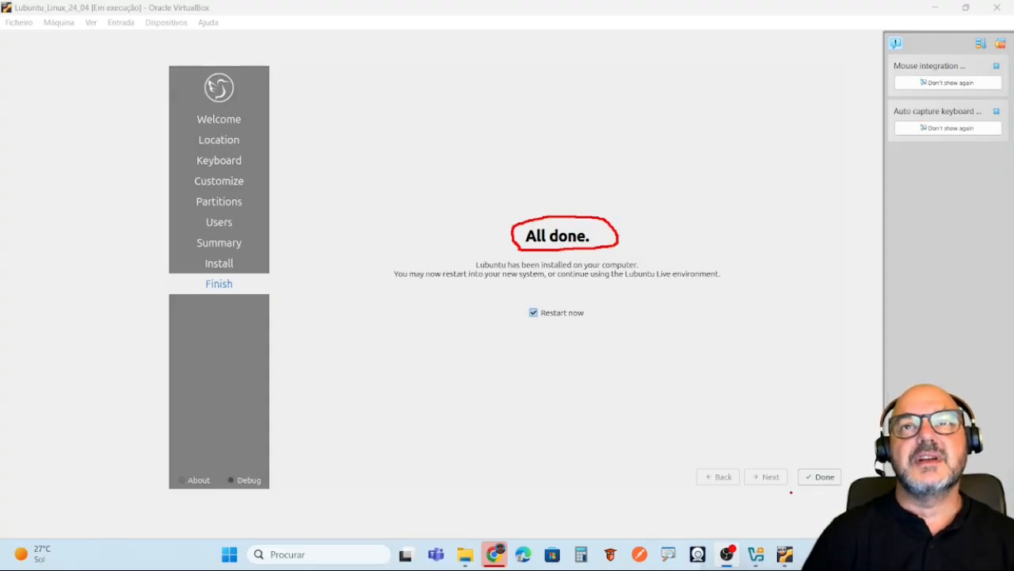
pyautogui.moveTo(791, 492)
pyautogui.mouseDown()
pyautogui.moveTo(841, 486)
pyautogui.moveTo(807, 456)
pyautogui.moveTo(793, 467)
pyautogui.moveTo(796, 488)
pyautogui.mouseUp()
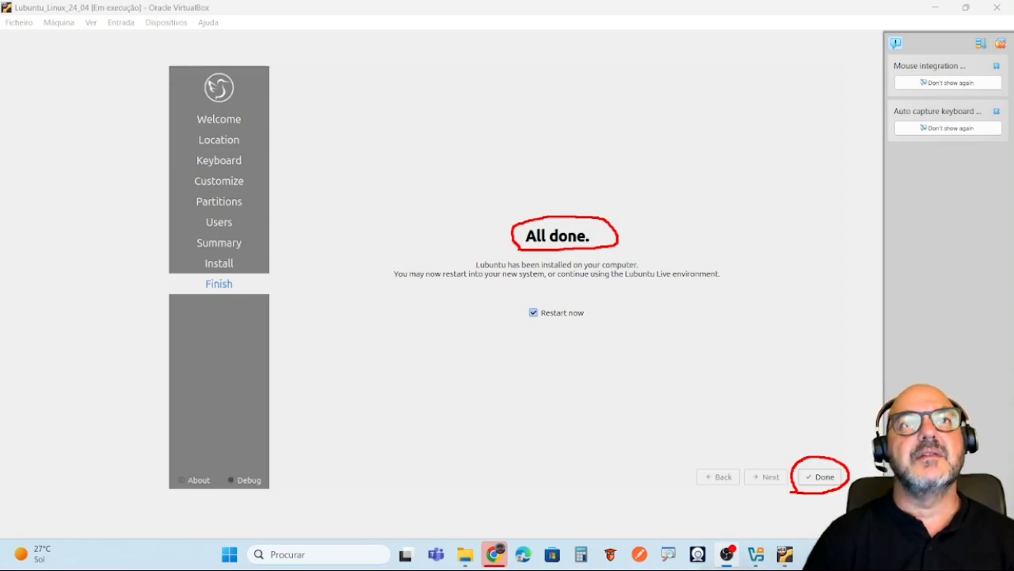
pyautogui.moveTo(529, 329)
pyautogui.mouseDown()
pyautogui.moveTo(601, 328)
pyautogui.moveTo(599, 304)
pyautogui.moveTo(534, 295)
pyautogui.moveTo(513, 312)
pyautogui.moveTo(526, 327)
pyautogui.mouseUp()
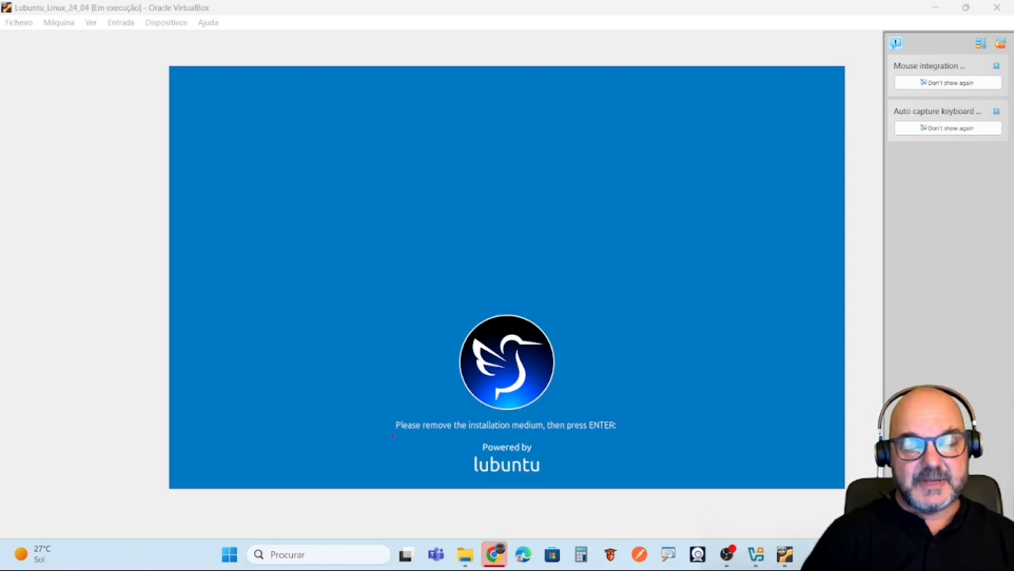
# Restart the VM from the installer and wait for the Lubuntu login screen.
pyautogui.moveTo(394, 435); pyautogui.dragTo(639, 435)
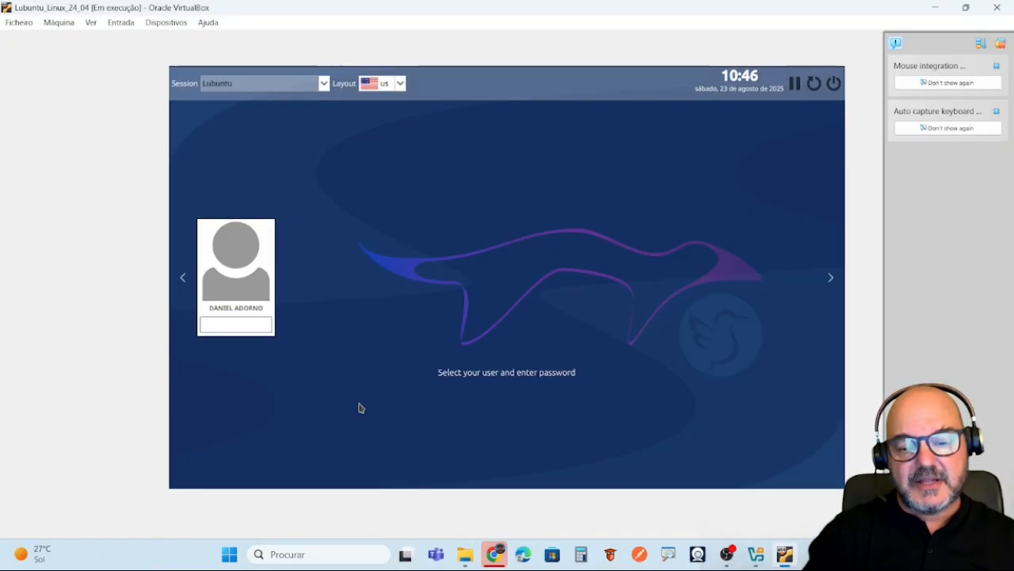
# Check the session stays on Lubuntu and log in with the user's password.
pyautogui.click(324, 84)
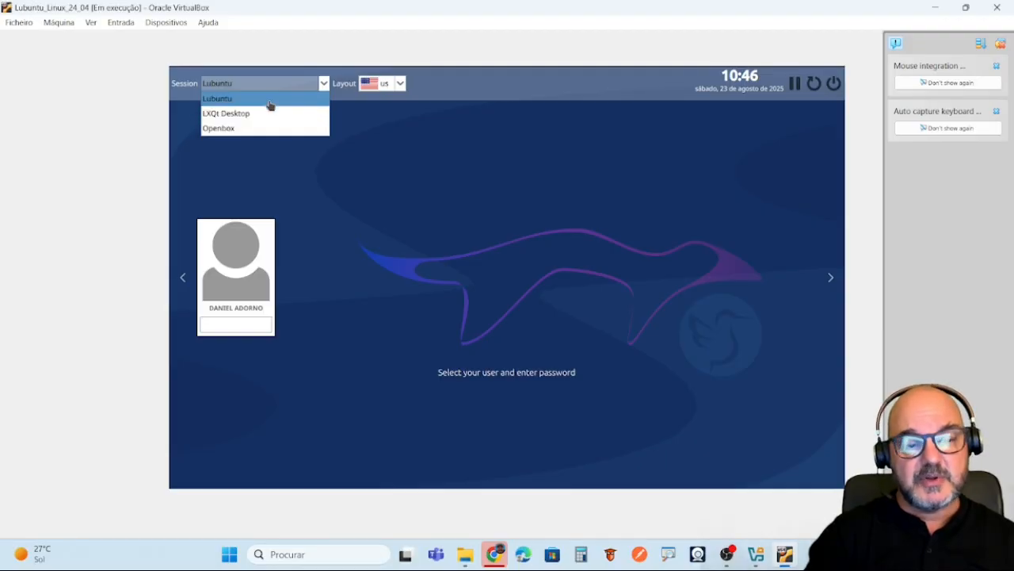
pyautogui.click(322, 86)
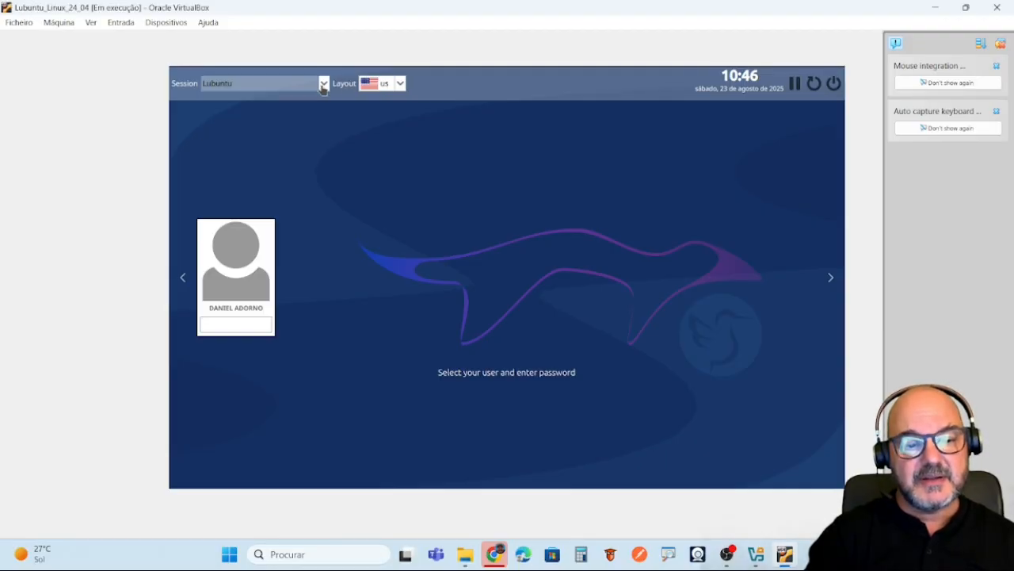
pyautogui.click(235, 325)
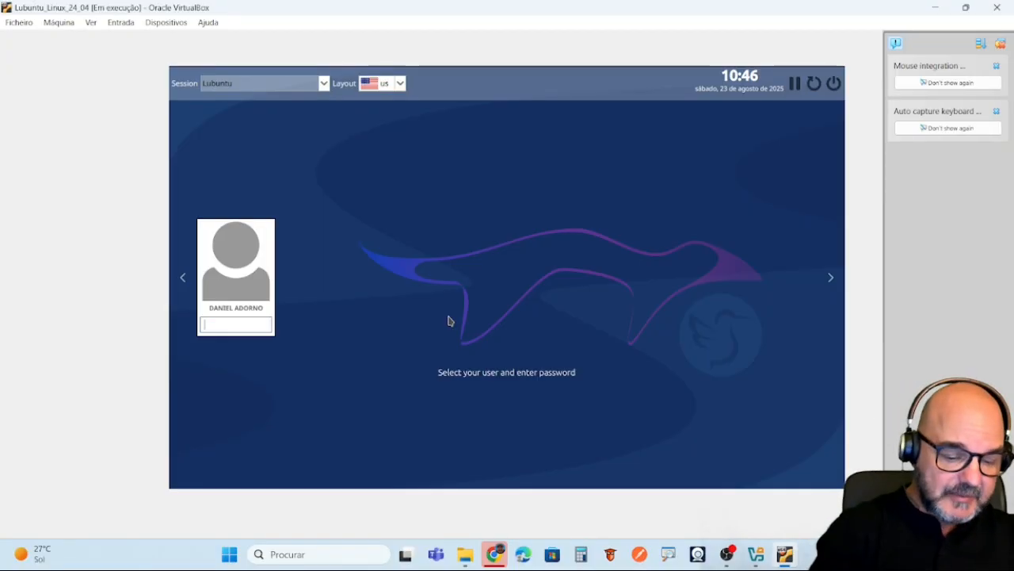
pyautogui.write('***')
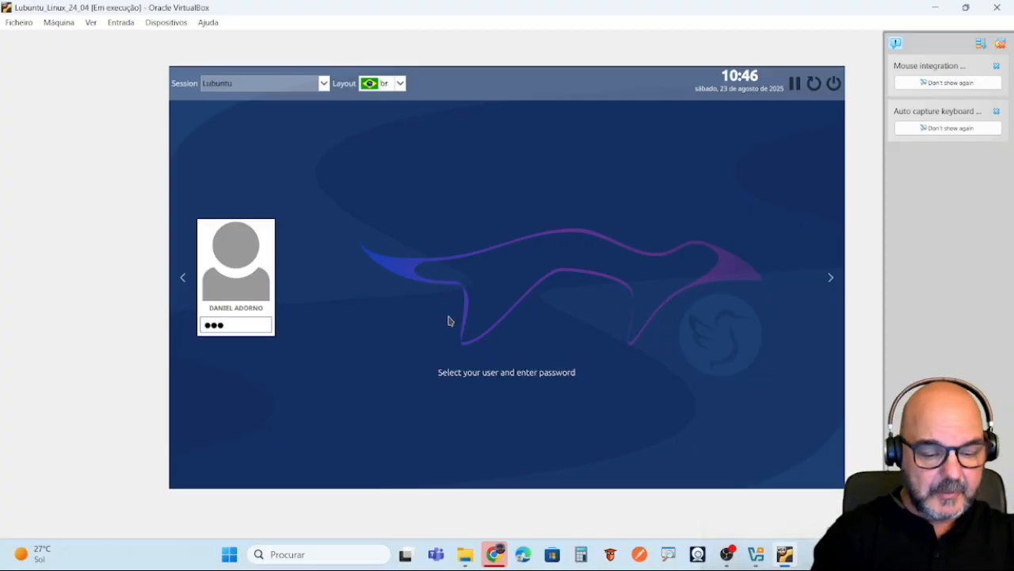
pyautogui.write('*****')
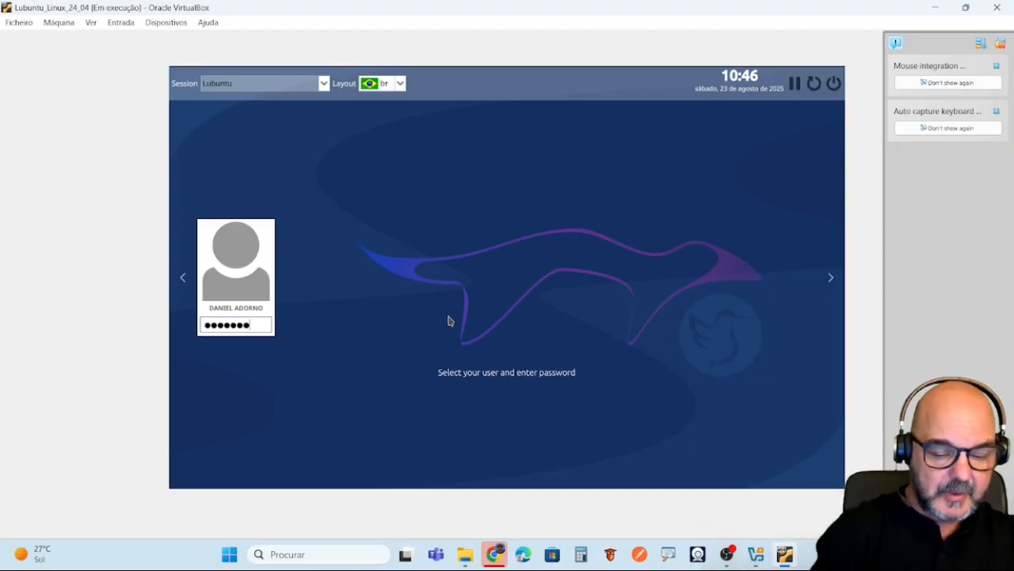
pyautogui.press('Return')
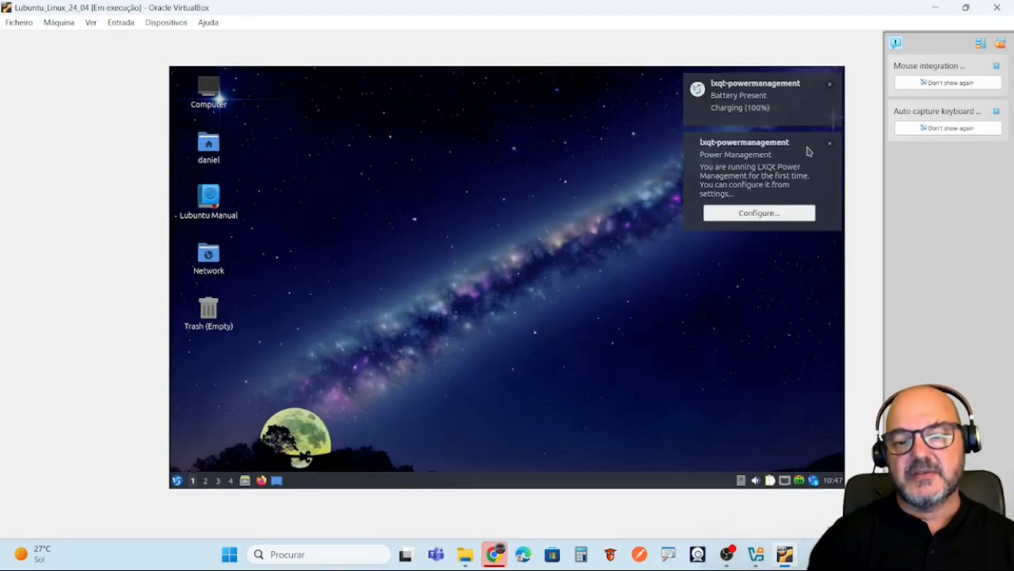
# Dismiss the lxqt-powermanagement notification popup from the desktop.
pyautogui.click(831, 87)
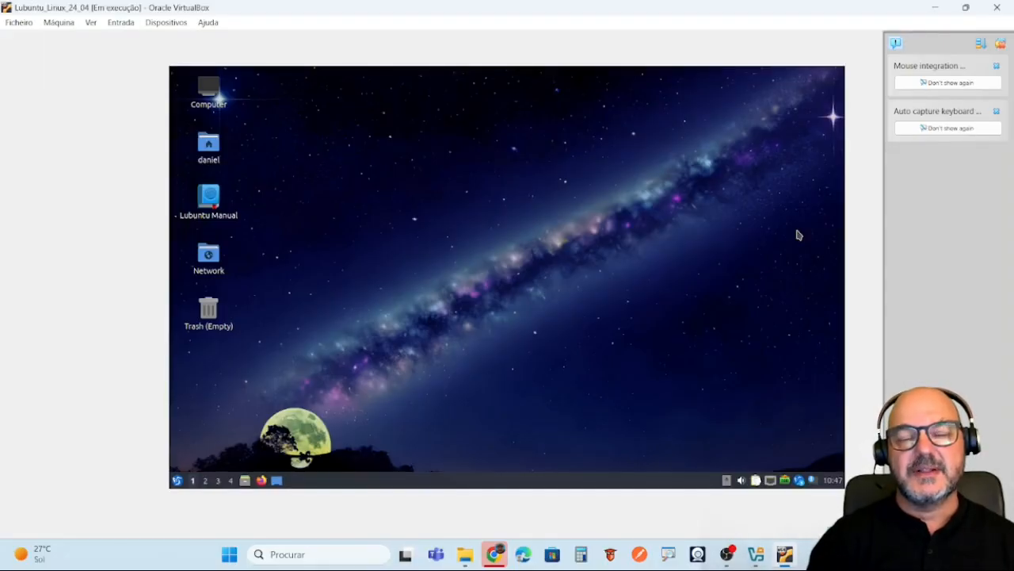
pyautogui.rightClick(450, 218)
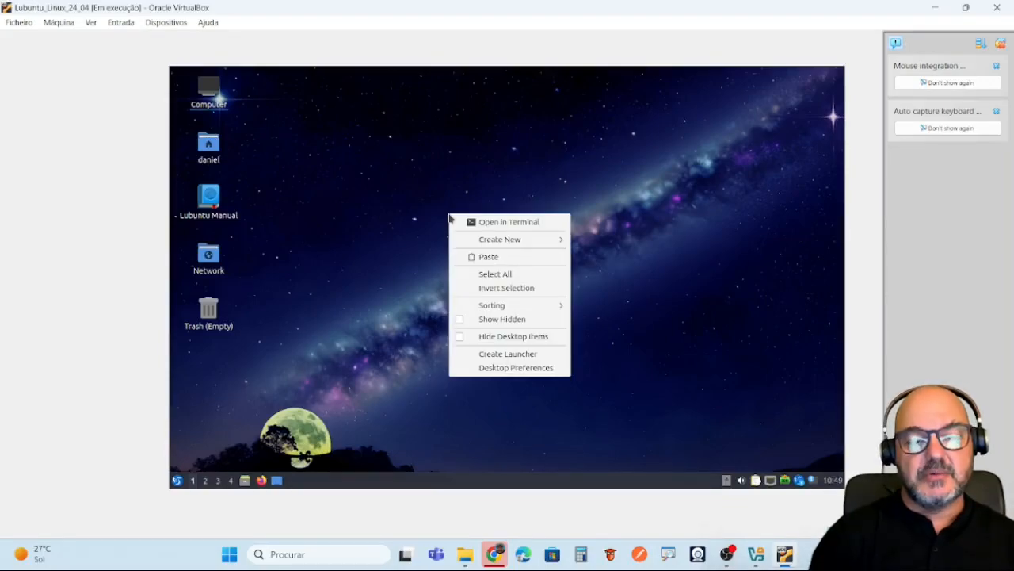
pyautogui.click(543, 226)
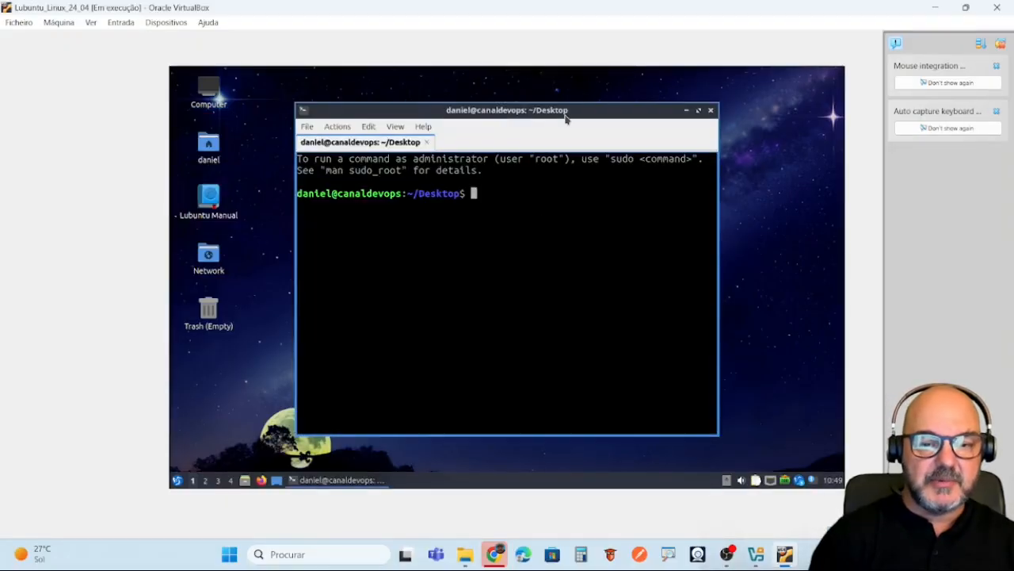
pyautogui.moveTo(566, 112)
pyautogui.mouseDown()
pyautogui.moveTo(562, 96)
pyautogui.moveTo(567, 104)
pyautogui.mouseUp()
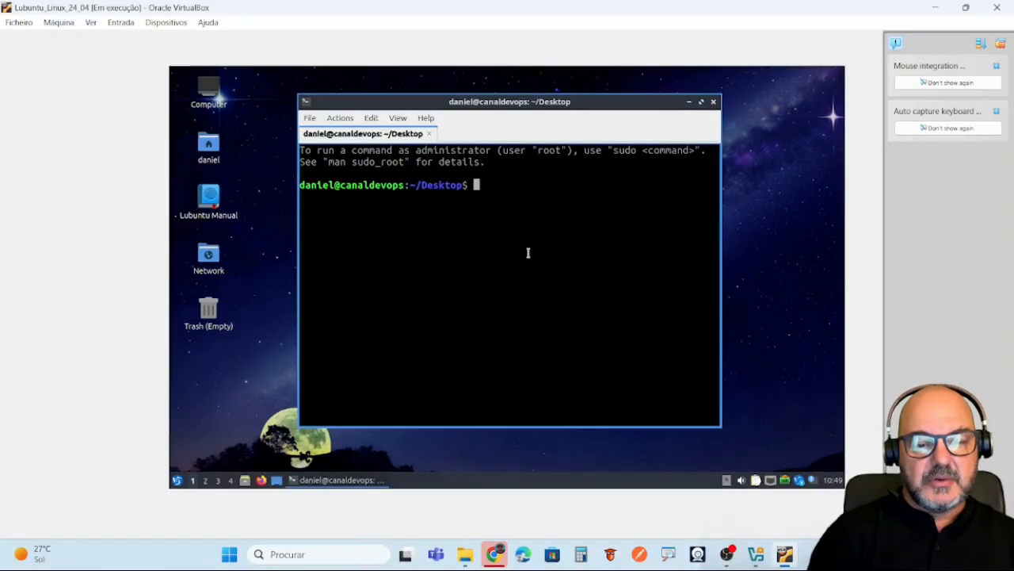
pyautogui.write('çççç')
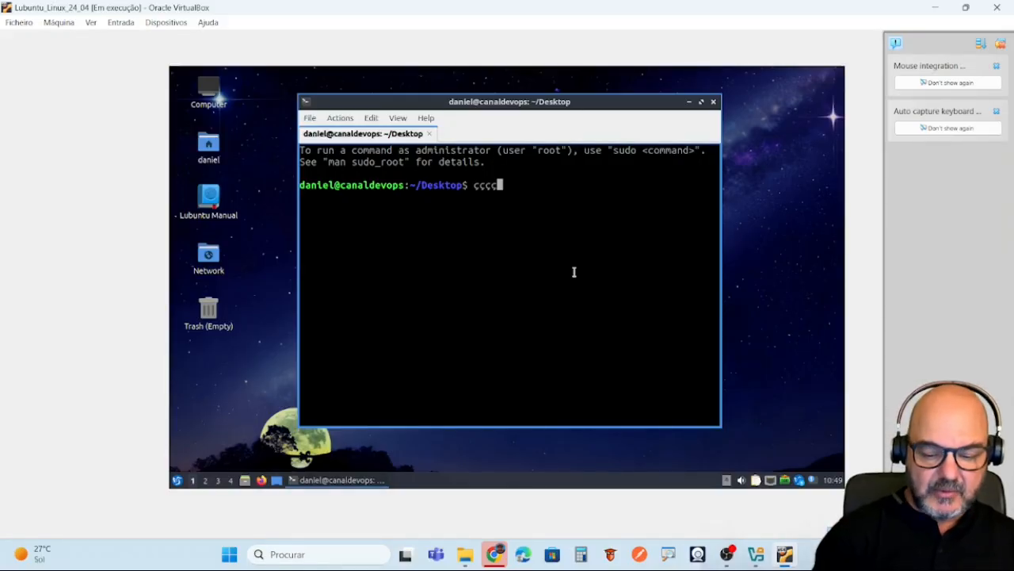
pyautogui.write('><')
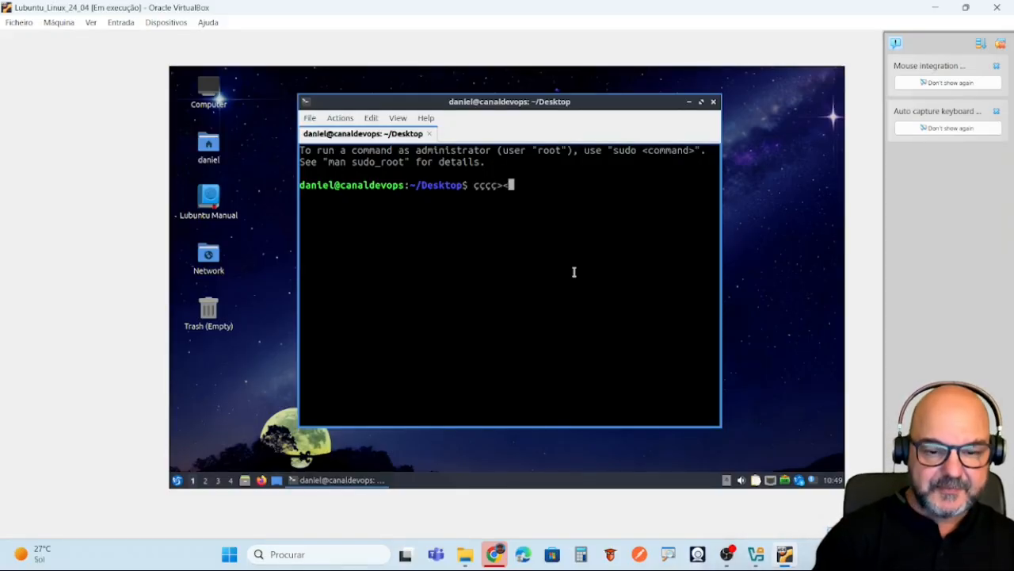
pyautogui.press('BackSpace')
pyautogui.press('BackSpace')
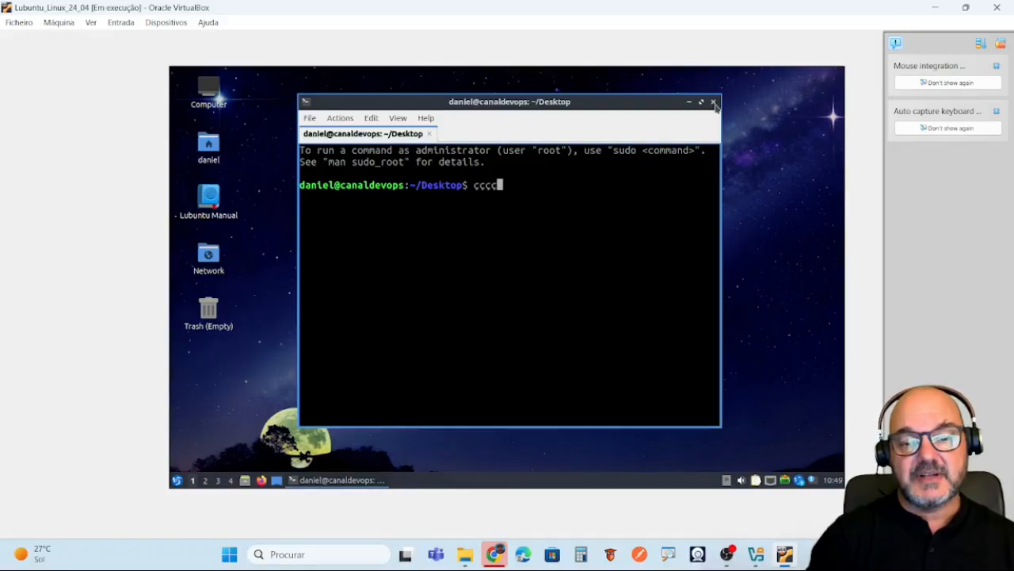
pyautogui.click(713, 103)
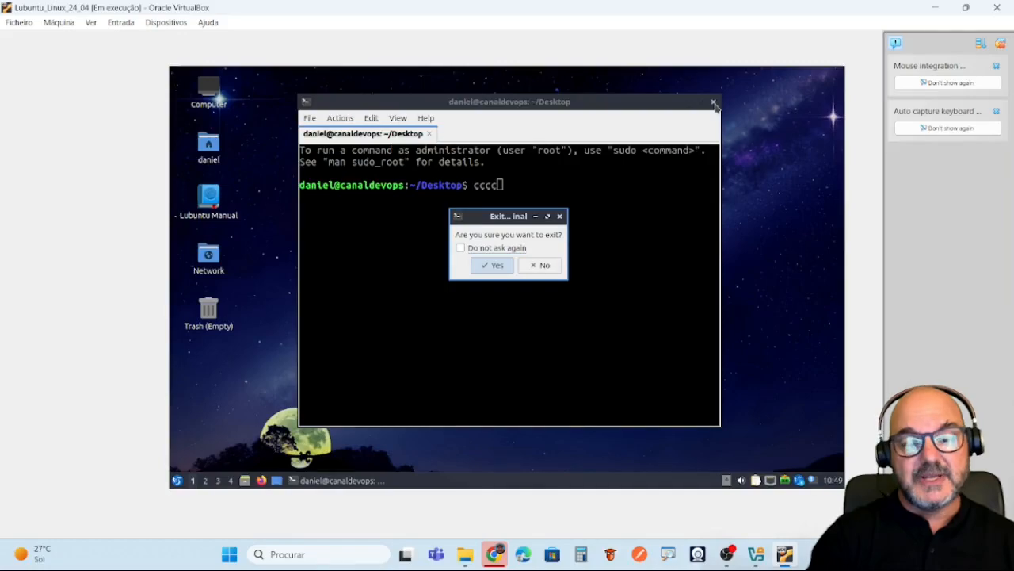
pyautogui.click(506, 272)
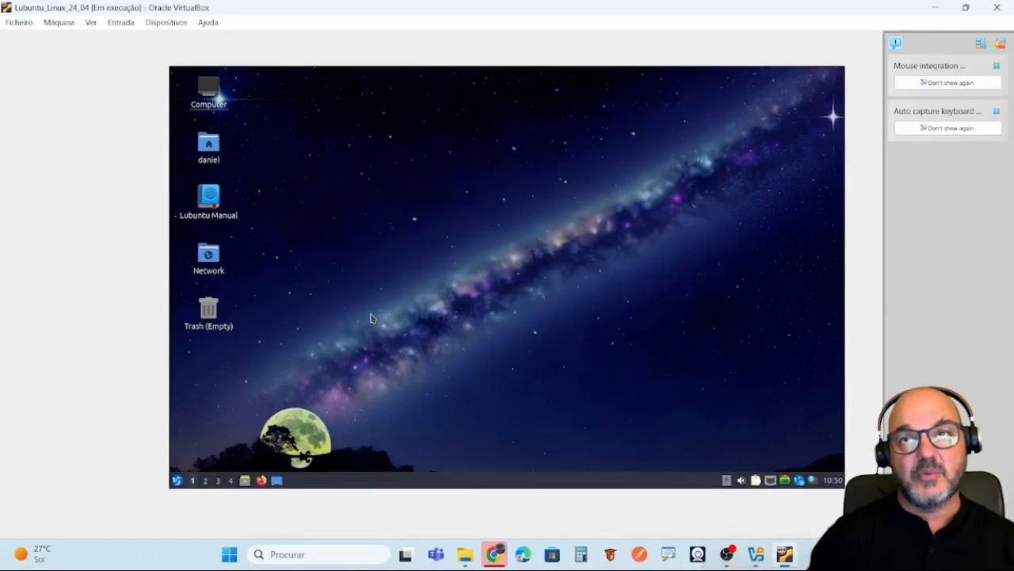
# Open Preferences > LXQt Settings > Keyboard and Mouse from the application menu.
pyautogui.click(178, 480)
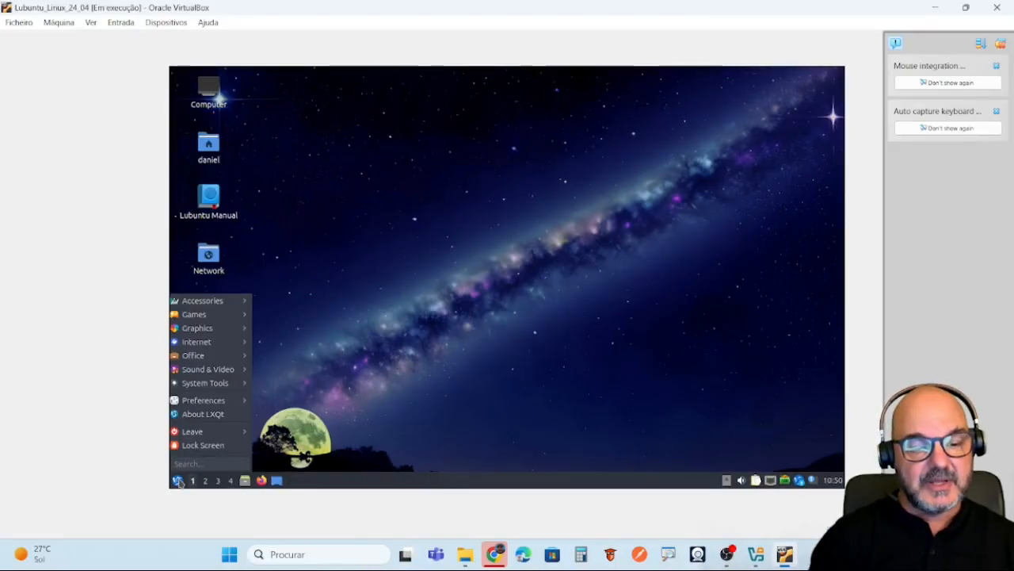
pyautogui.click(178, 481)
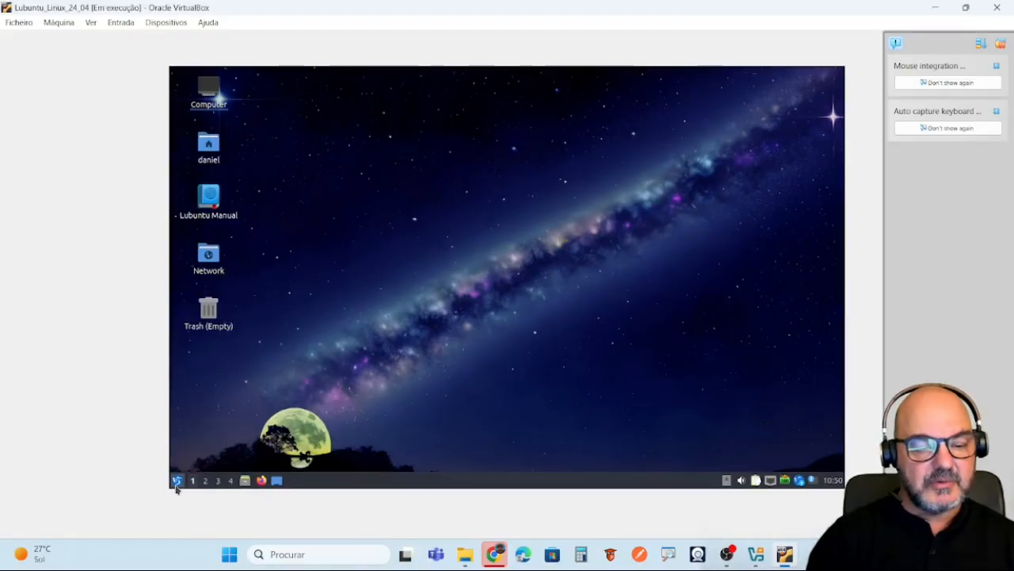
pyautogui.click(176, 483)
pyautogui.moveTo(227, 408)
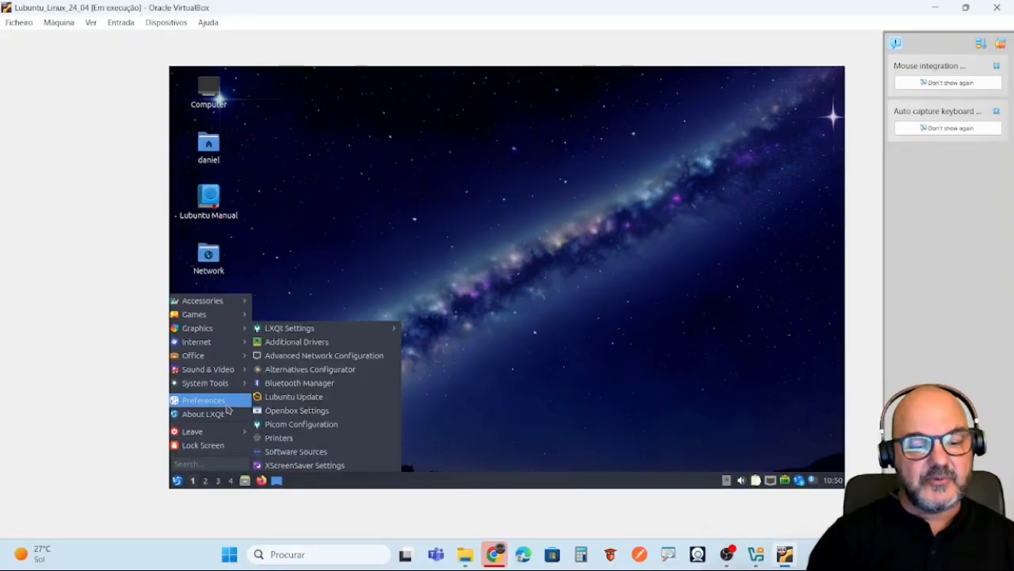
pyautogui.moveTo(347, 336)
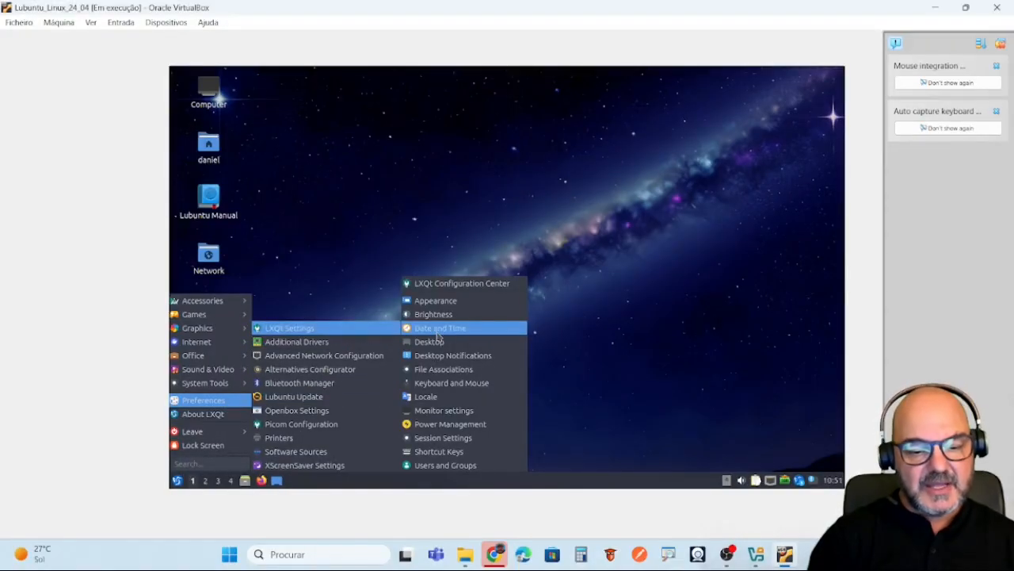
pyautogui.click(454, 386)
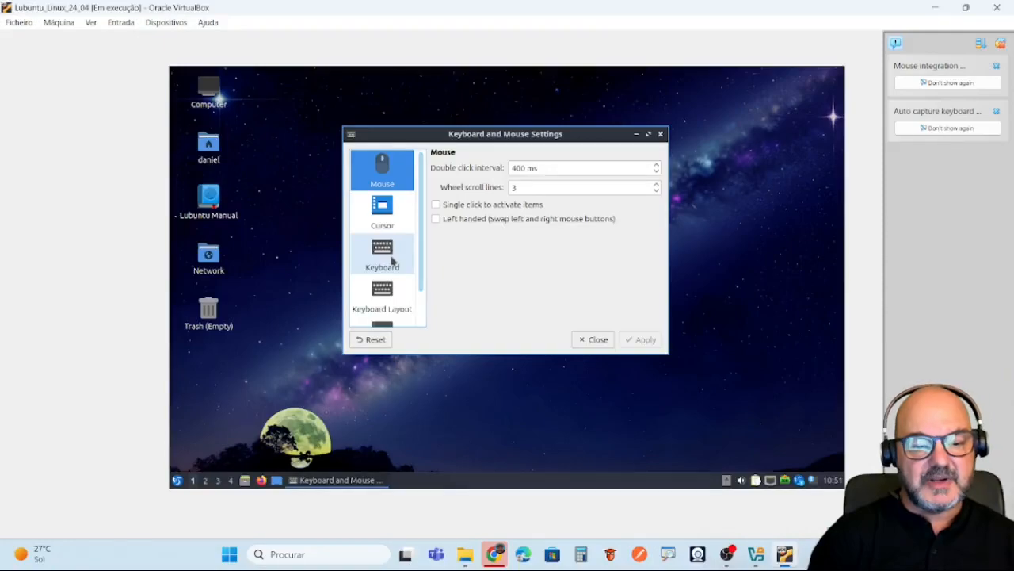
# Show the Keyboard Layout page, widening the window and Layout column to read Portuguese (Brazil).
pyautogui.click(396, 310)
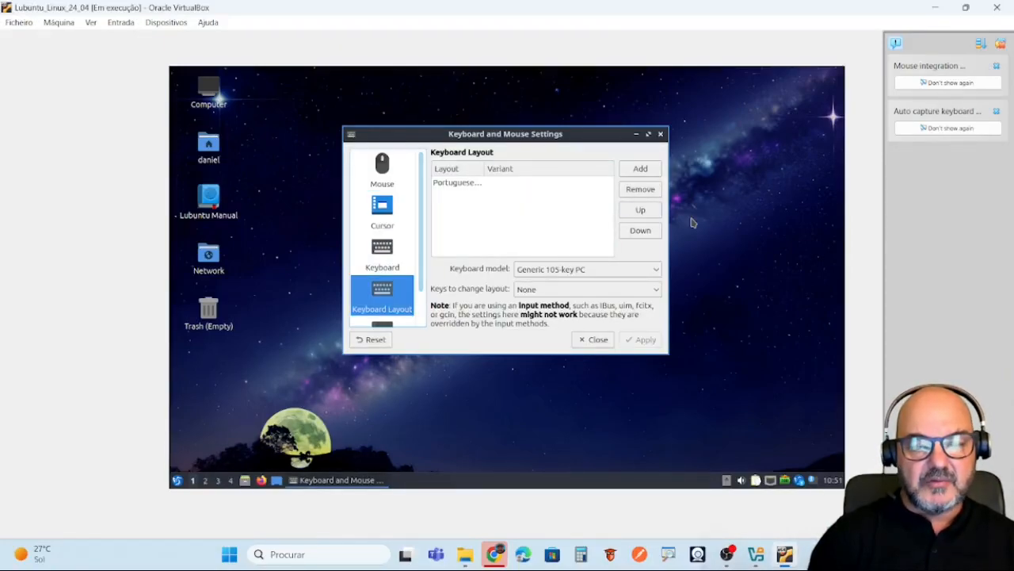
pyautogui.moveTo(664, 212); pyautogui.dragTo(734, 215)
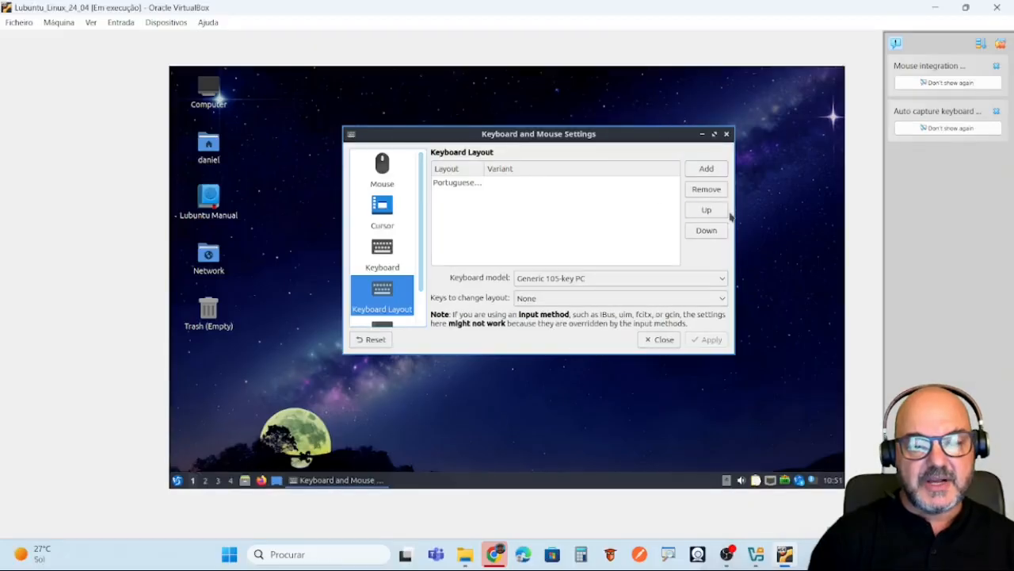
pyautogui.moveTo(485, 168); pyautogui.dragTo(512, 168)
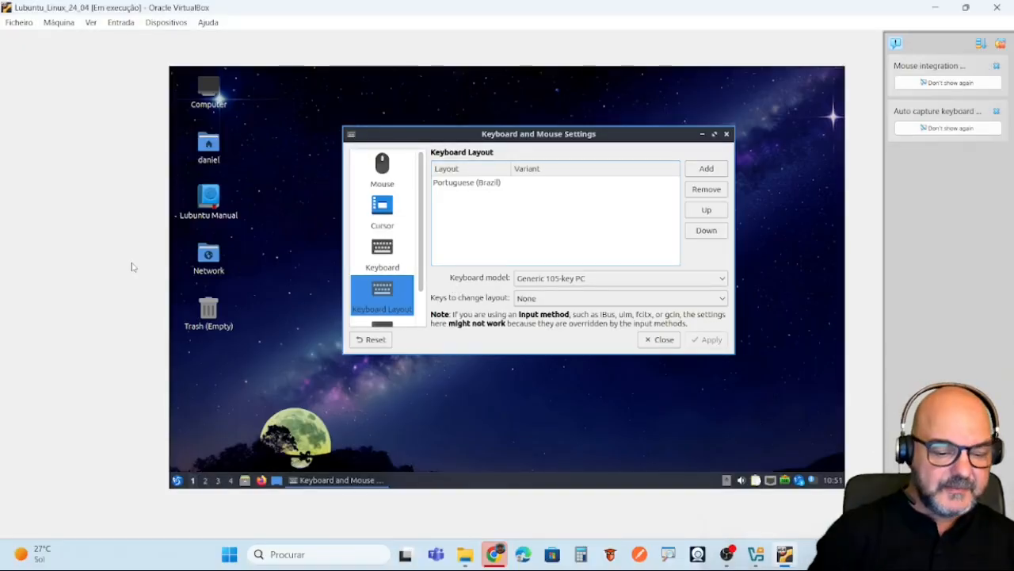
# Browse the keyboard model list, keep Generic 105-key PC, and close Keyboard and Mouse Settings.
pyautogui.hotkey('ctrl', '2')
pyautogui.moveTo(450, 287); pyautogui.dragTo(507, 287)
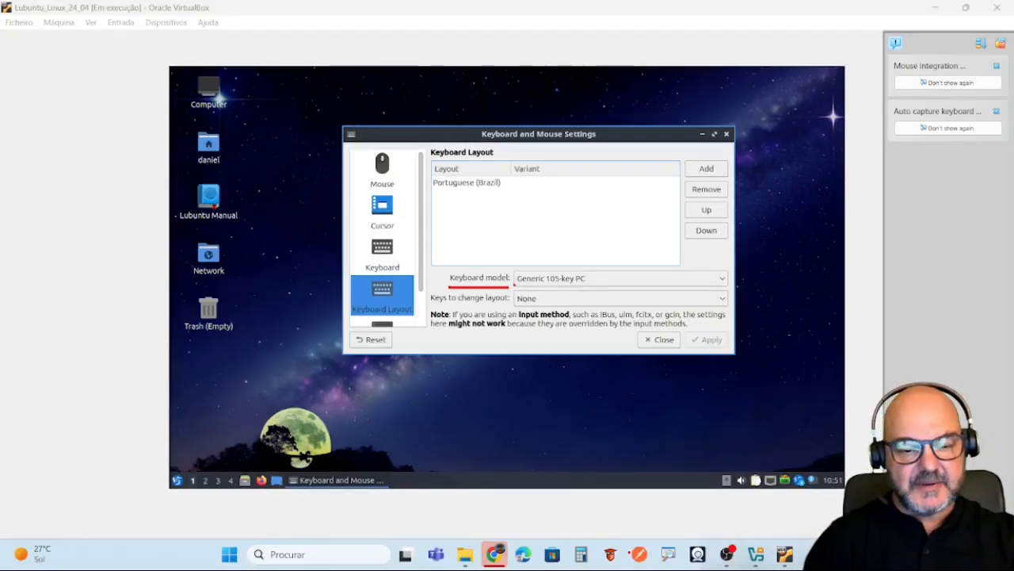
pyautogui.press('Escape')
pyautogui.click(633, 279)
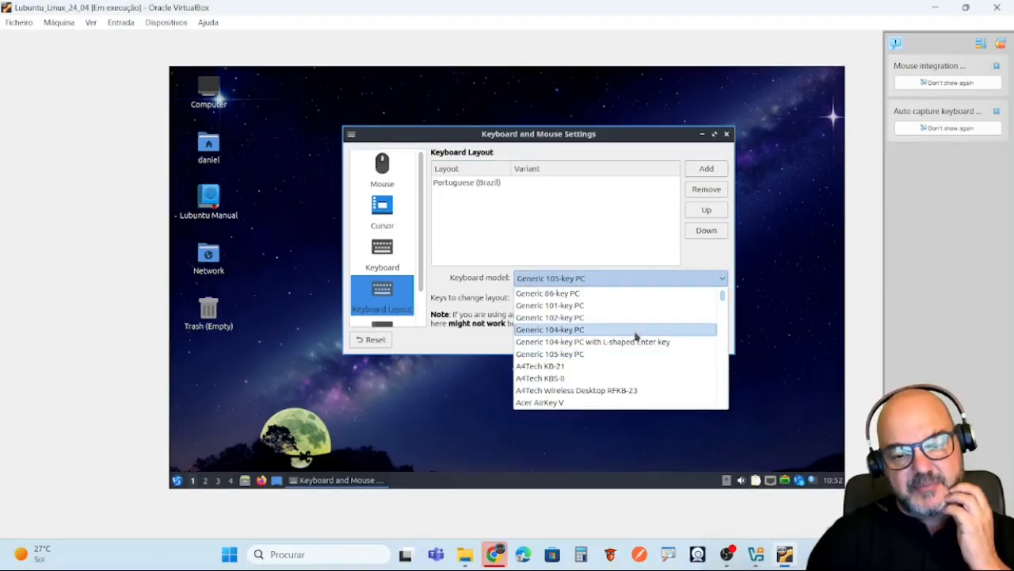
pyautogui.scroll(-1, 635, 337)
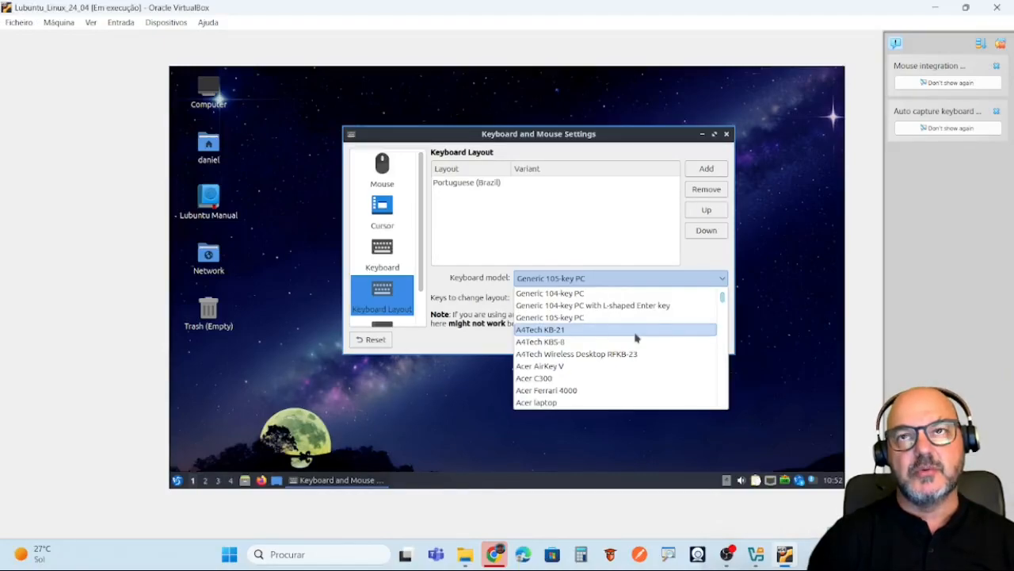
pyautogui.click(610, 220)
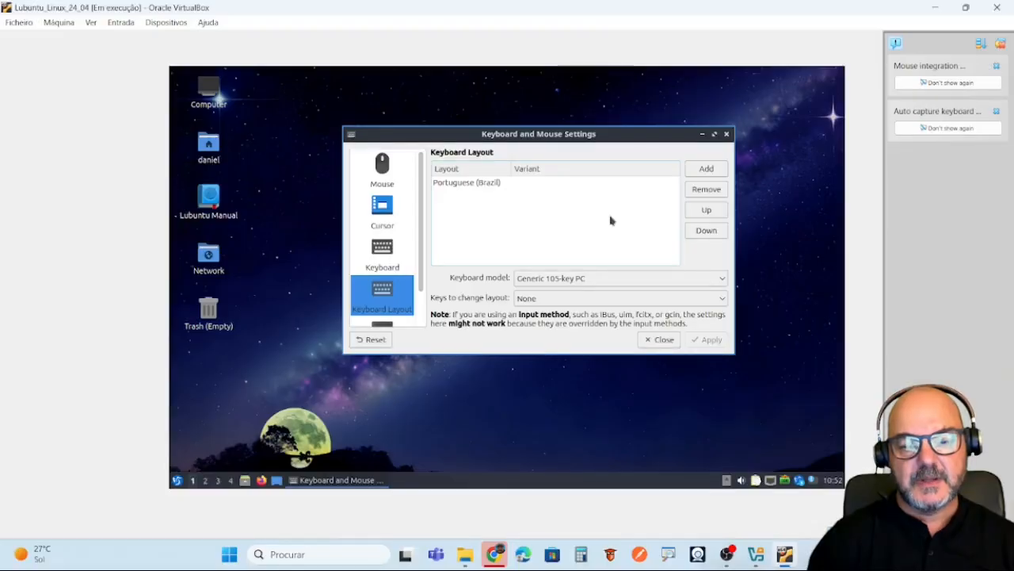
pyautogui.click(659, 339)
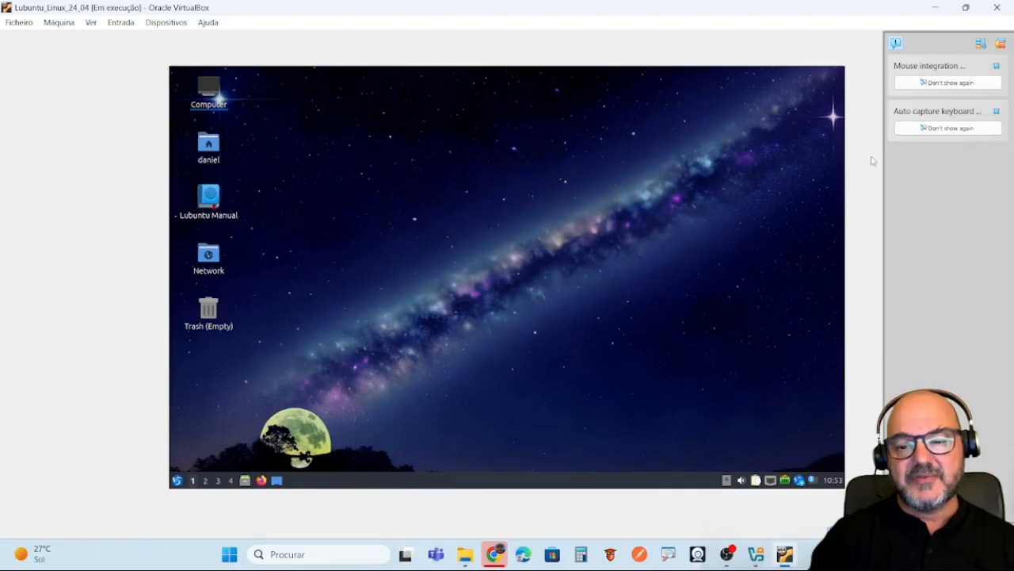
# Dismiss the VirtualBox notifications, reposition the restored VM window, then maximize it again.
pyautogui.click(1002, 44)
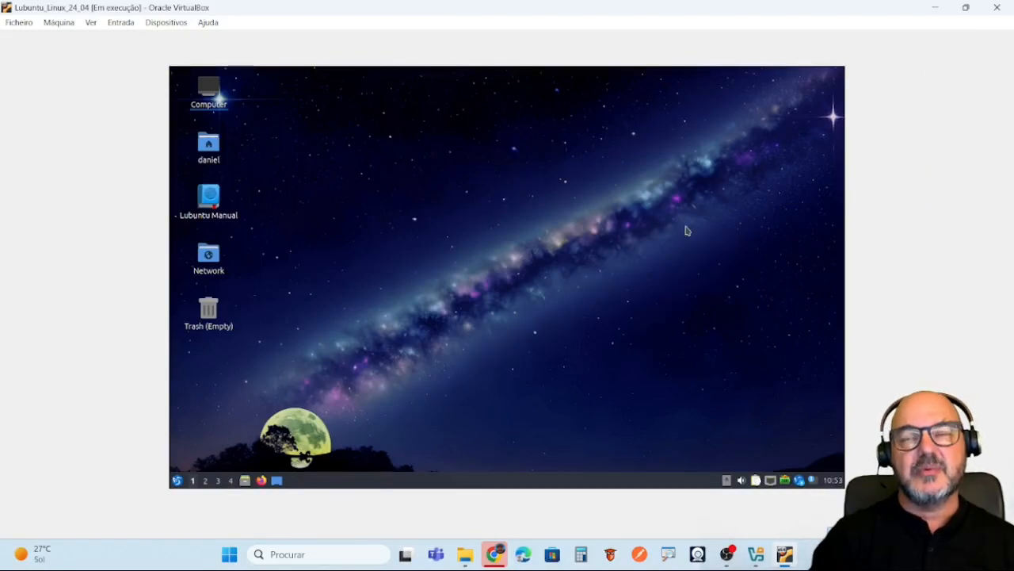
pyautogui.click(966, 7)
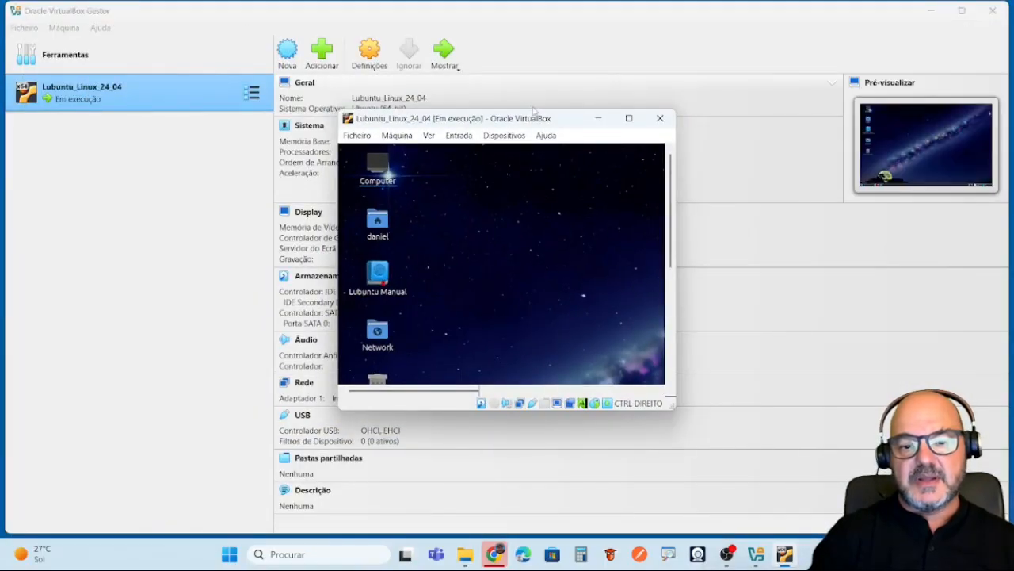
pyautogui.moveTo(535, 121); pyautogui.dragTo(518, 98)
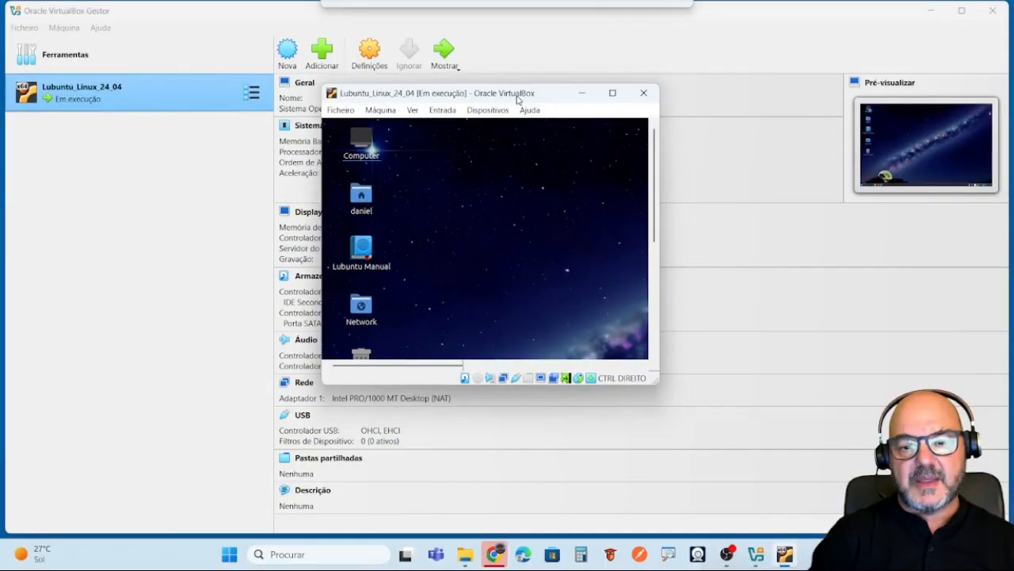
pyautogui.moveTo(517, 100); pyautogui.dragTo(405, 54)
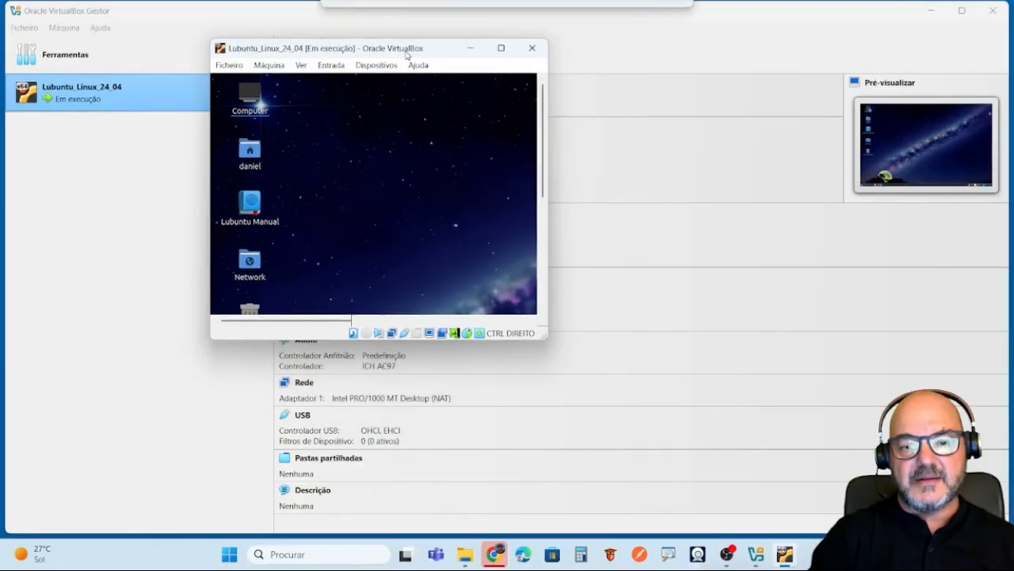
pyautogui.click(501, 47)
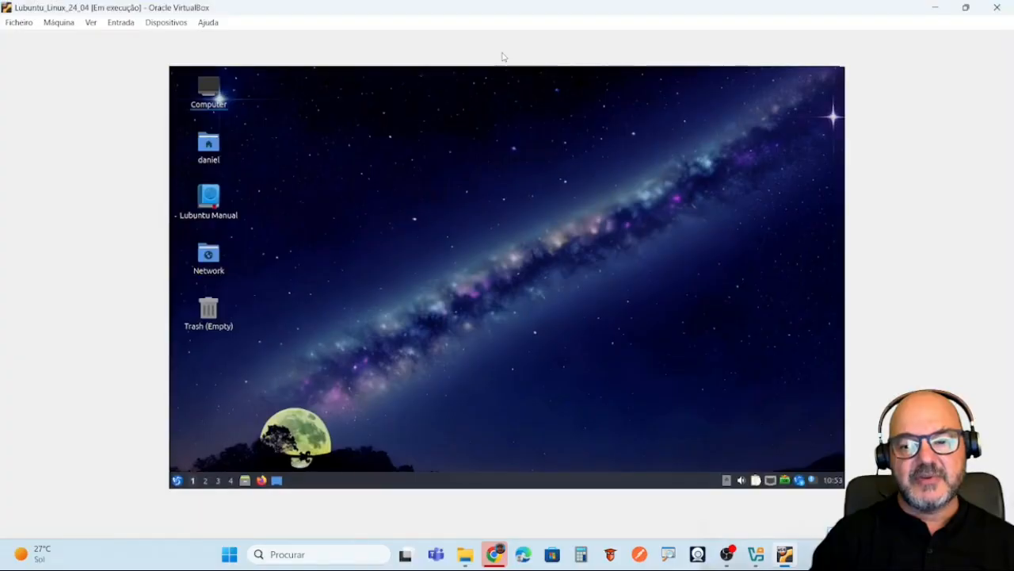
pyautogui.click(967, 8)
pyautogui.moveTo(971, 10)
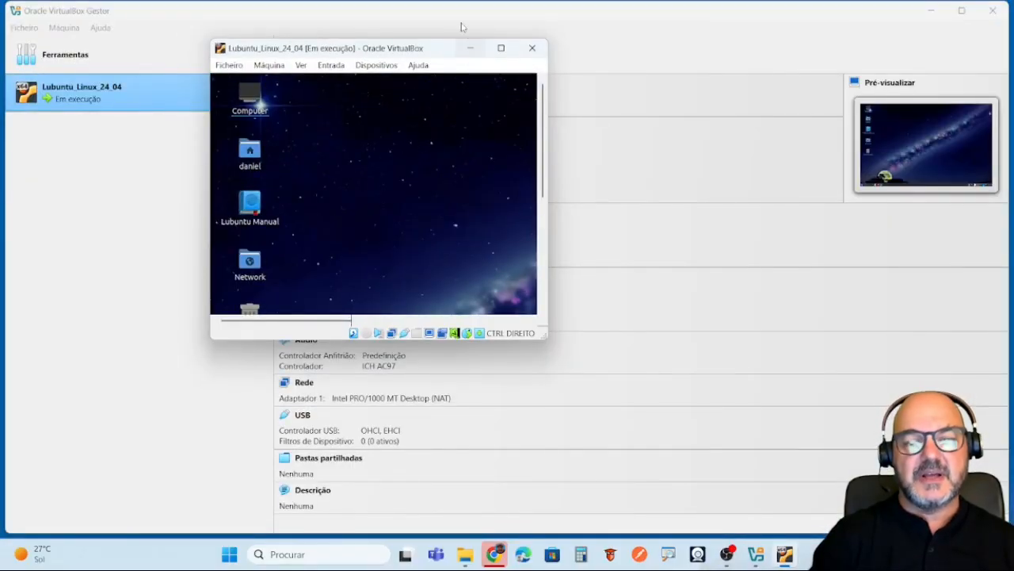
pyautogui.click(501, 48)
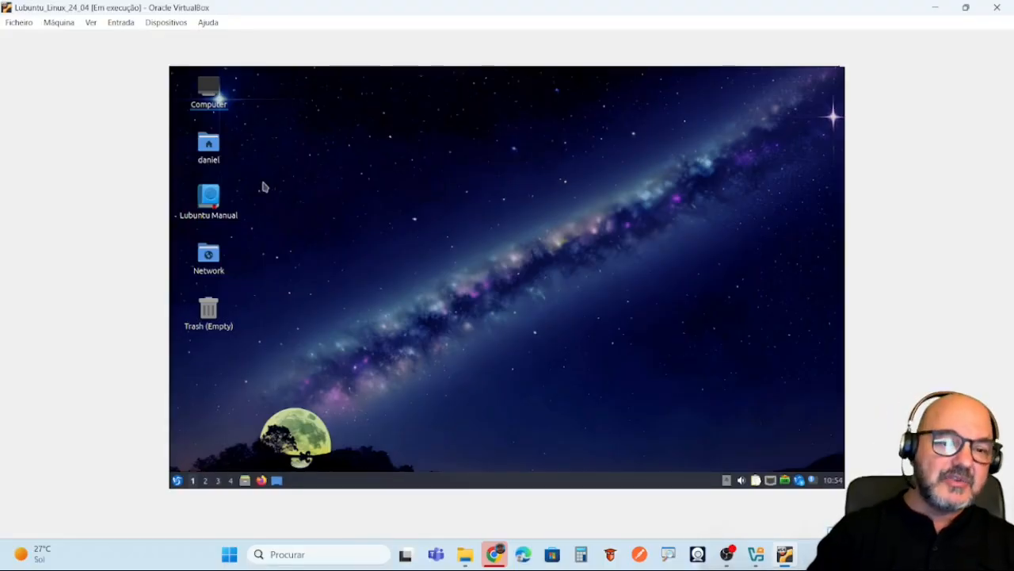
# Insert the Guest Additions CD image from the Dispositivos menu.
pyautogui.click(166, 23)
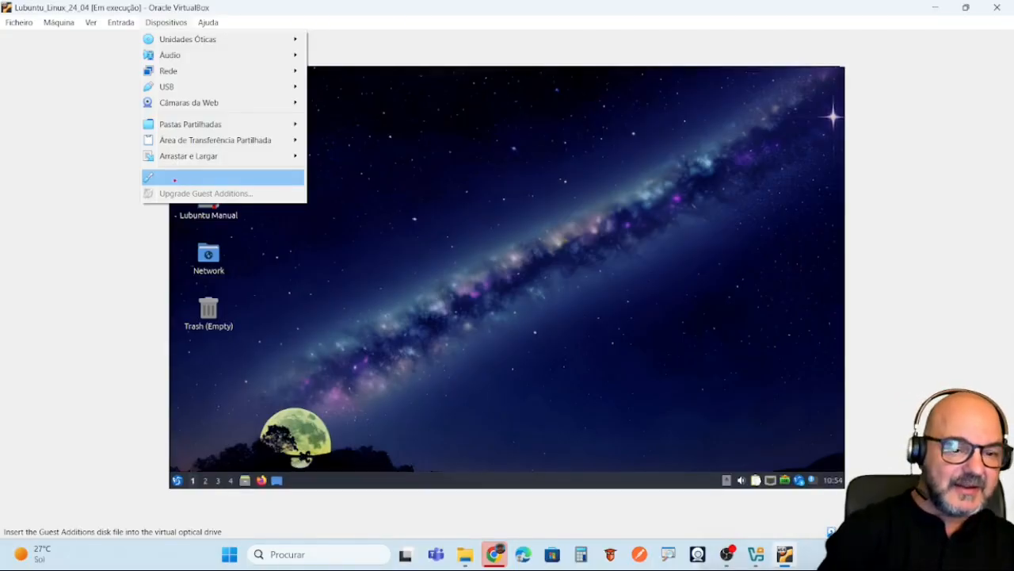
pyautogui.moveTo(138, 168)
pyautogui.mouseDown()
pyautogui.moveTo(147, 188)
pyautogui.moveTo(312, 187)
pyautogui.moveTo(285, 169)
pyautogui.moveTo(142, 166)
pyautogui.mouseUp()
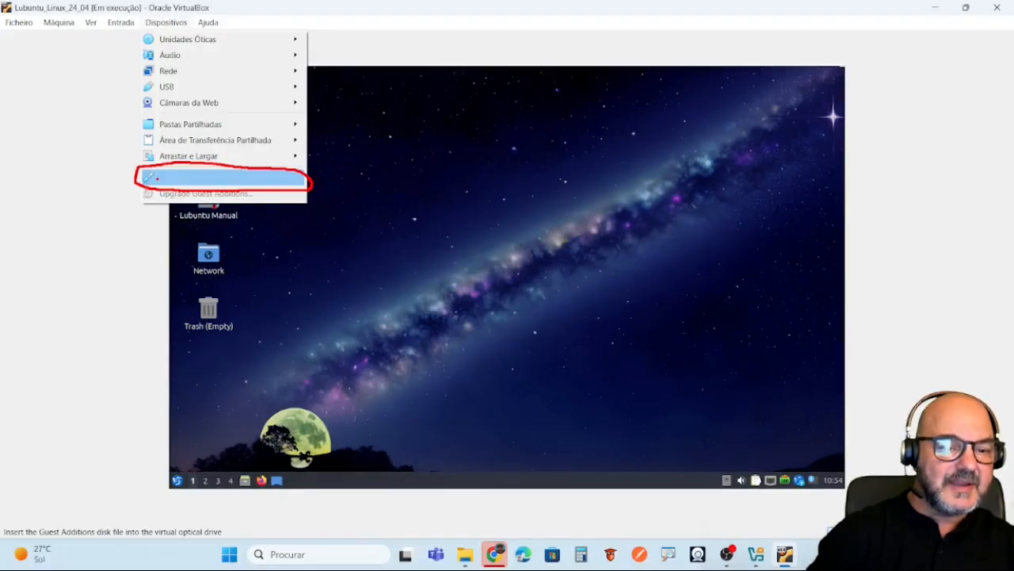
pyautogui.moveTo(156, 179); pyautogui.dragTo(174, 179)
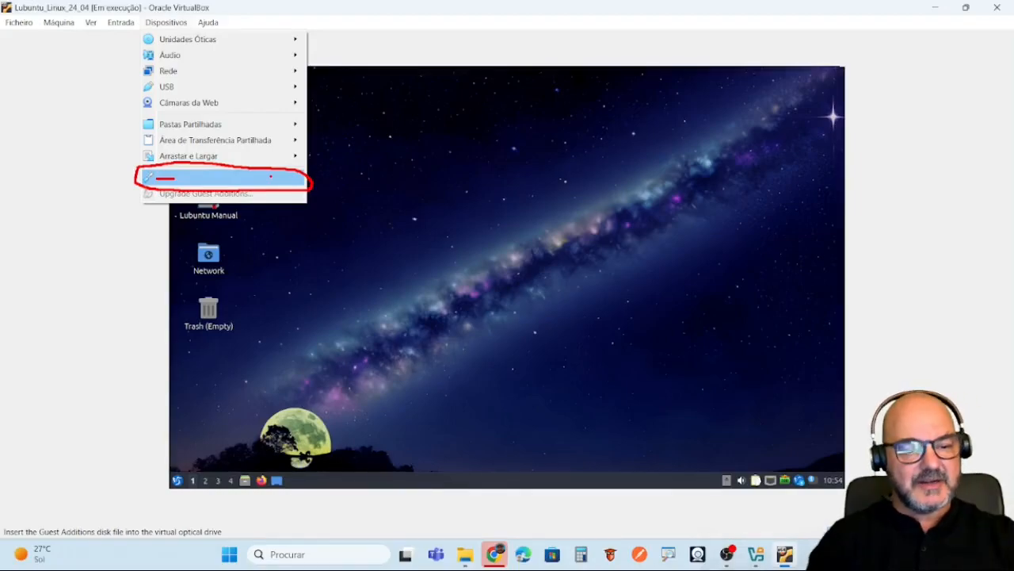
pyautogui.click(271, 178)
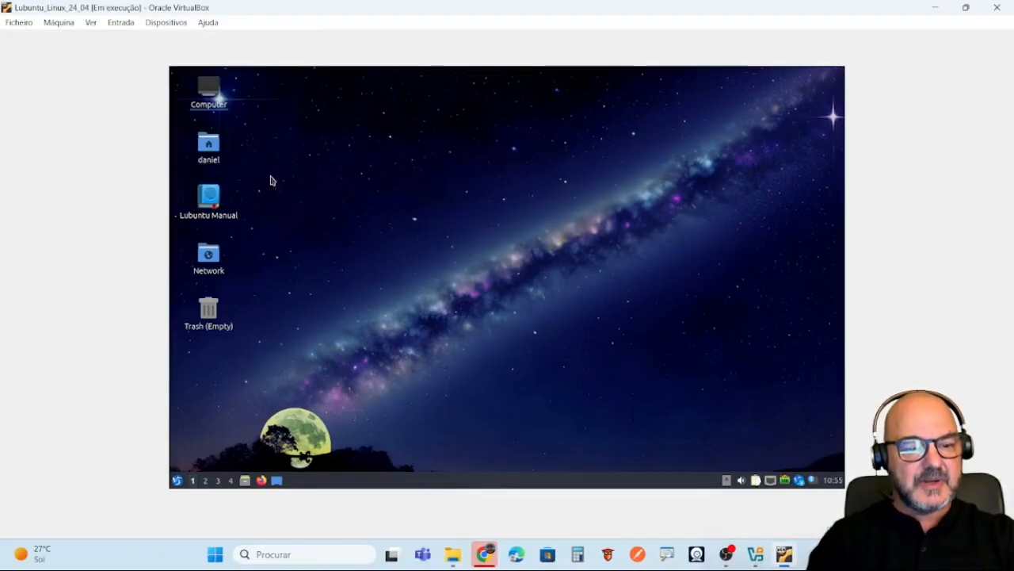
pyautogui.click(159, 23)
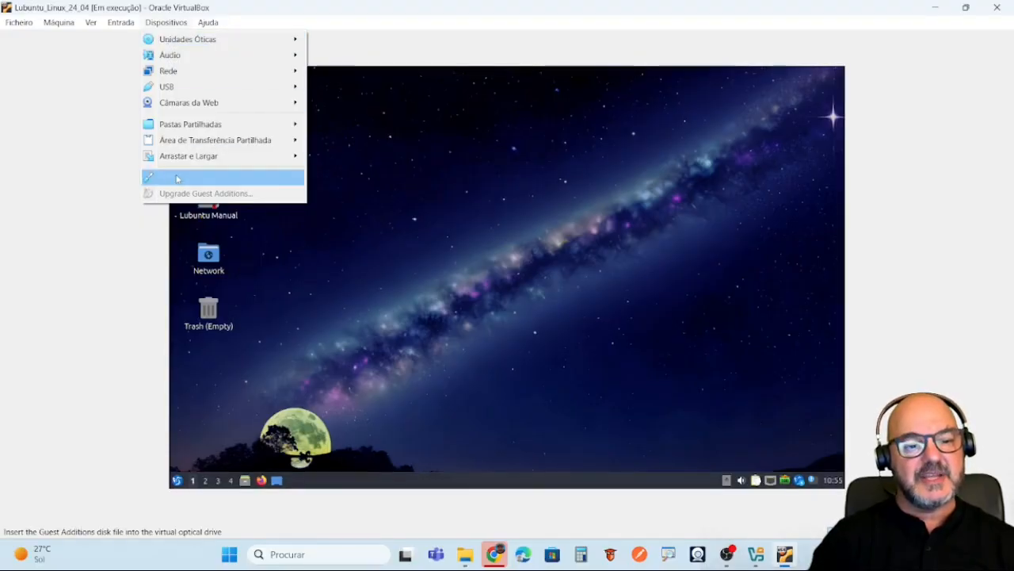
pyautogui.click(177, 179)
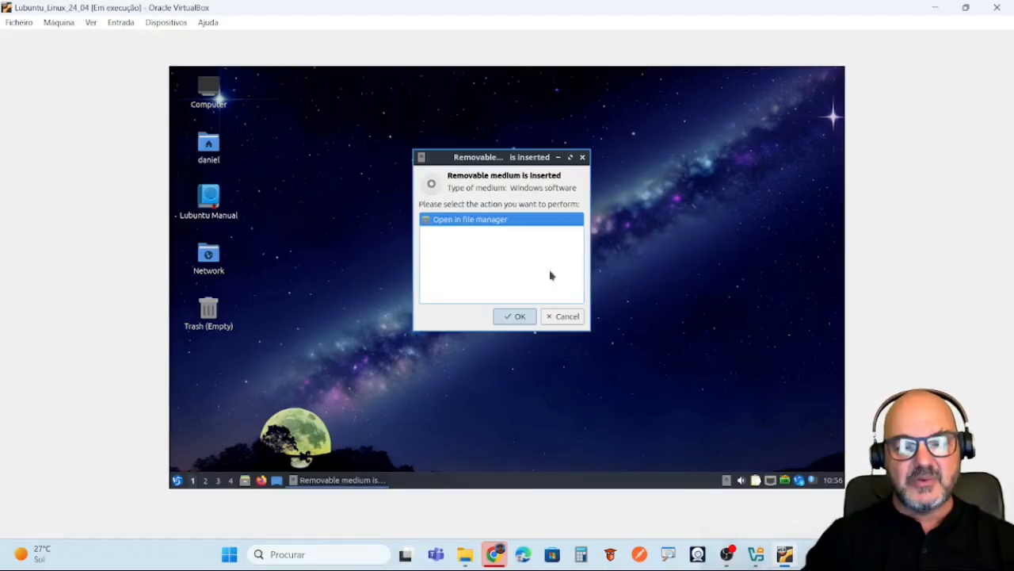
# Open the inserted VBox_GAs_7.1.12 disc in the file manager and maximize its window.
pyautogui.click(515, 316)
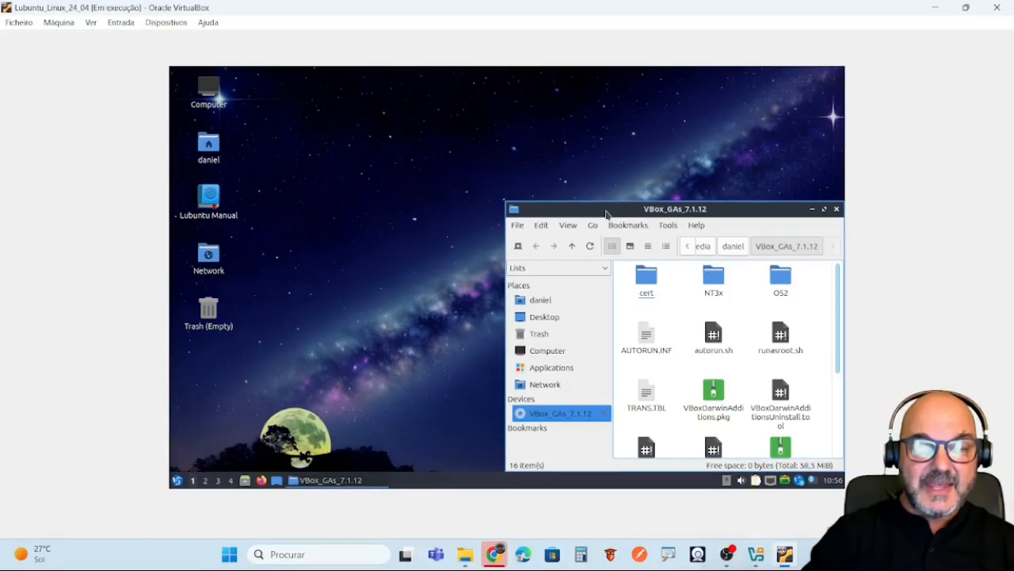
pyautogui.moveTo(608, 208); pyautogui.dragTo(441, 117)
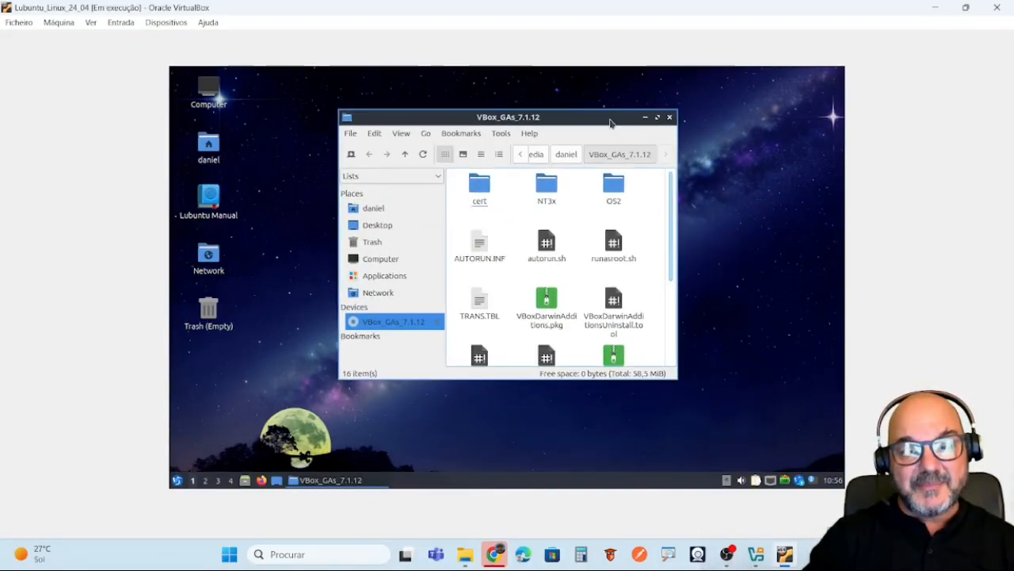
pyautogui.click(657, 116)
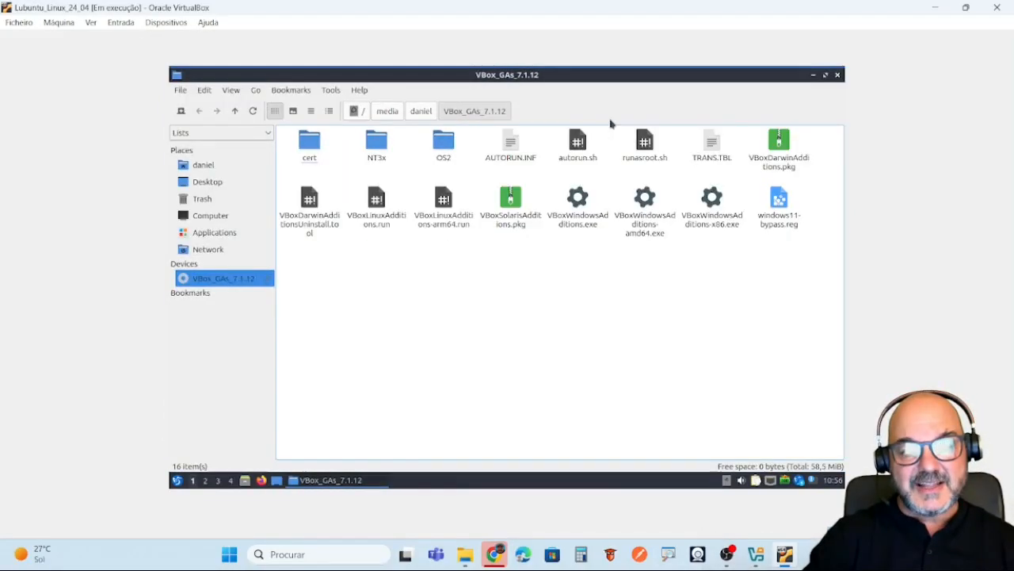
# Open a terminal in the VBox_GAs_7.1.12 folder from the context menu and maximize it.
pyautogui.rightClick(512, 299)
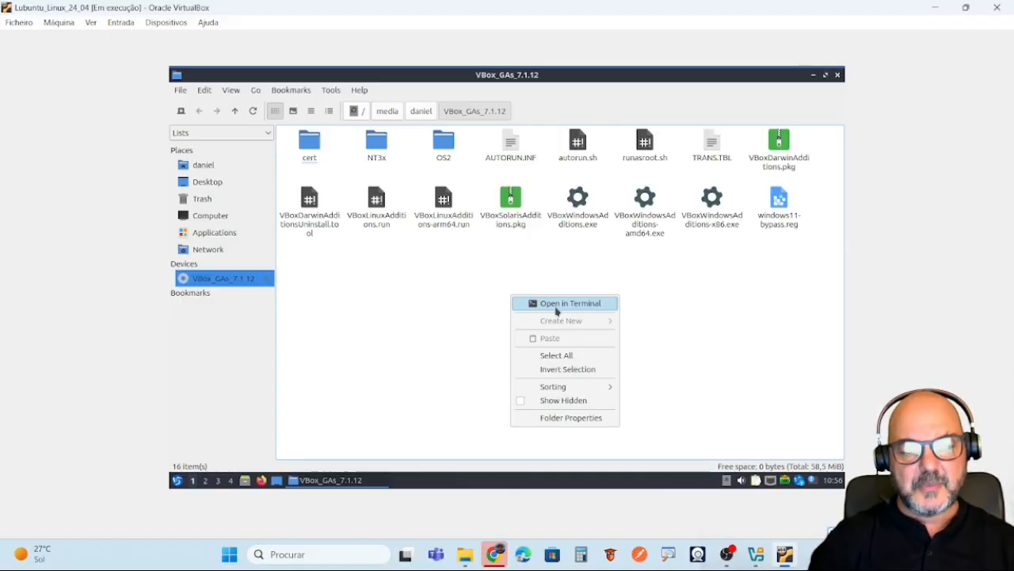
pyautogui.click(556, 309)
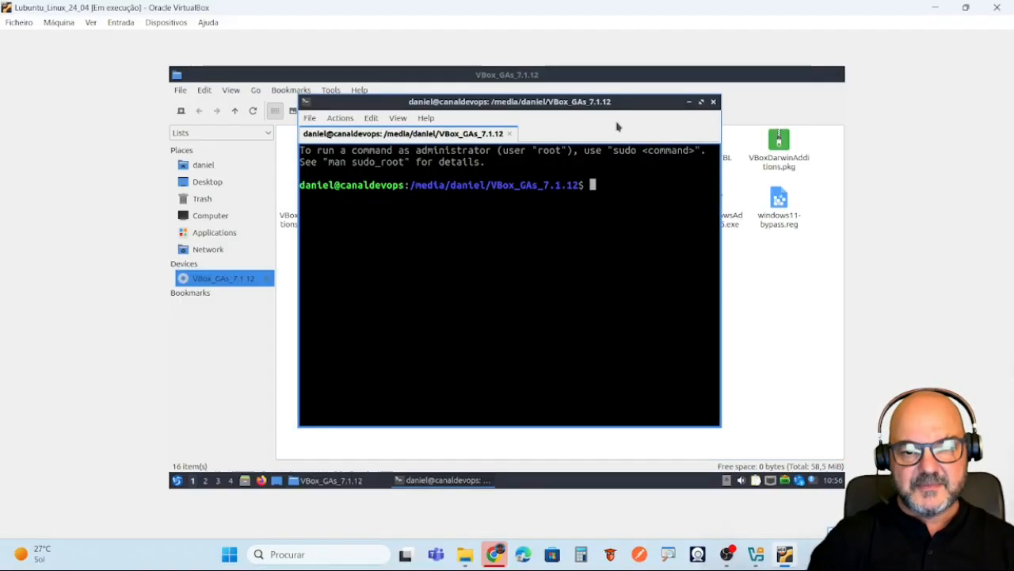
pyautogui.doubleClick(611, 107)
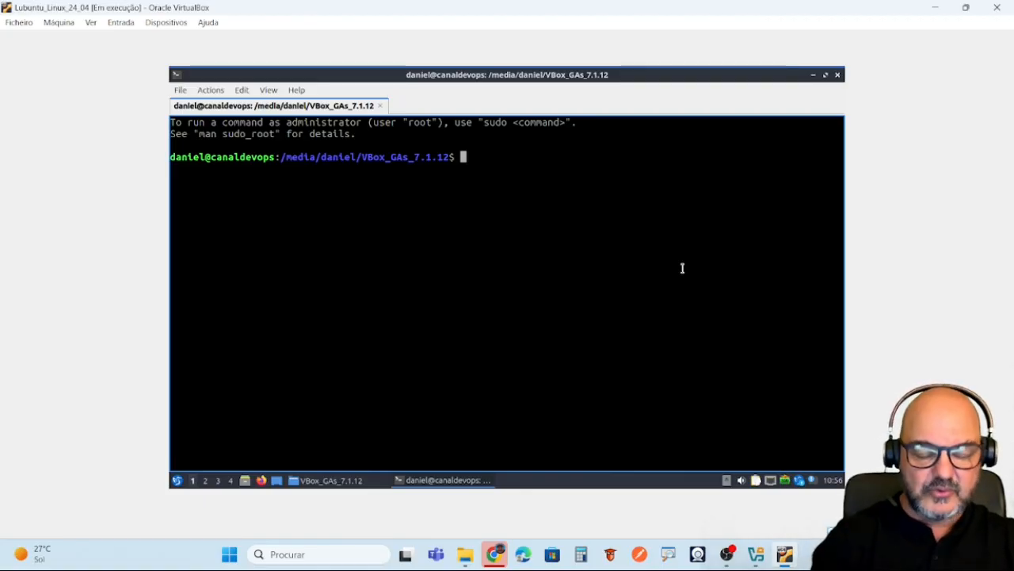
# Run a detailed ls listing of the disc folder, showing VBoxLinuxAdditions.run.
pyautogui.write('ls ')
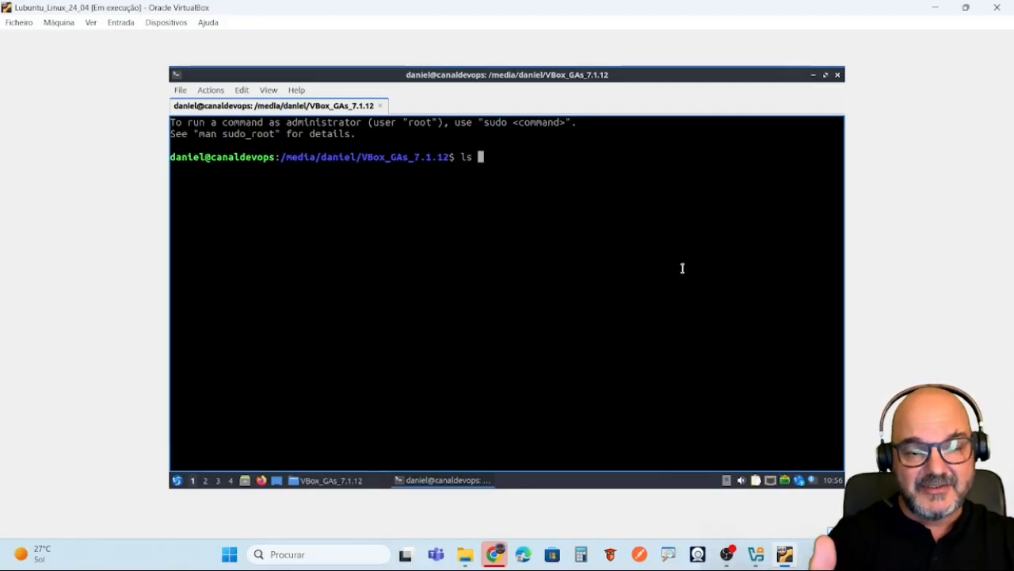
pyautogui.write(';')
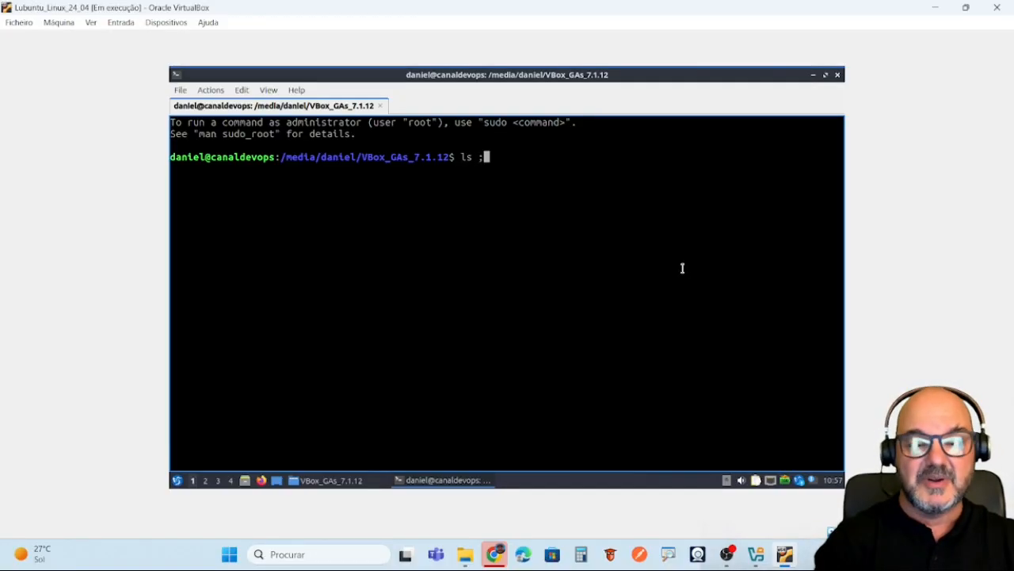
pyautogui.press('BackSpace')
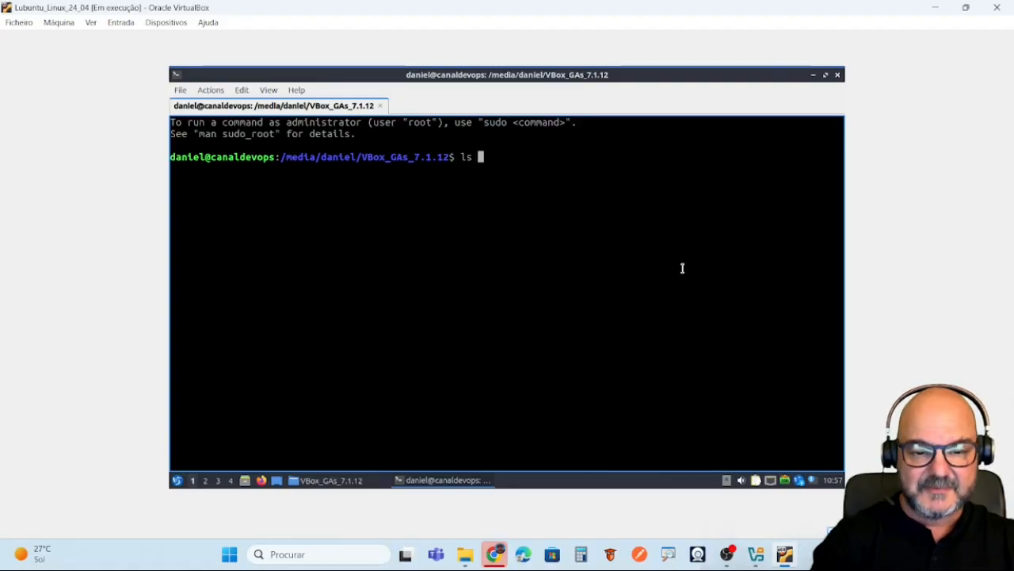
pyautogui.write('l')
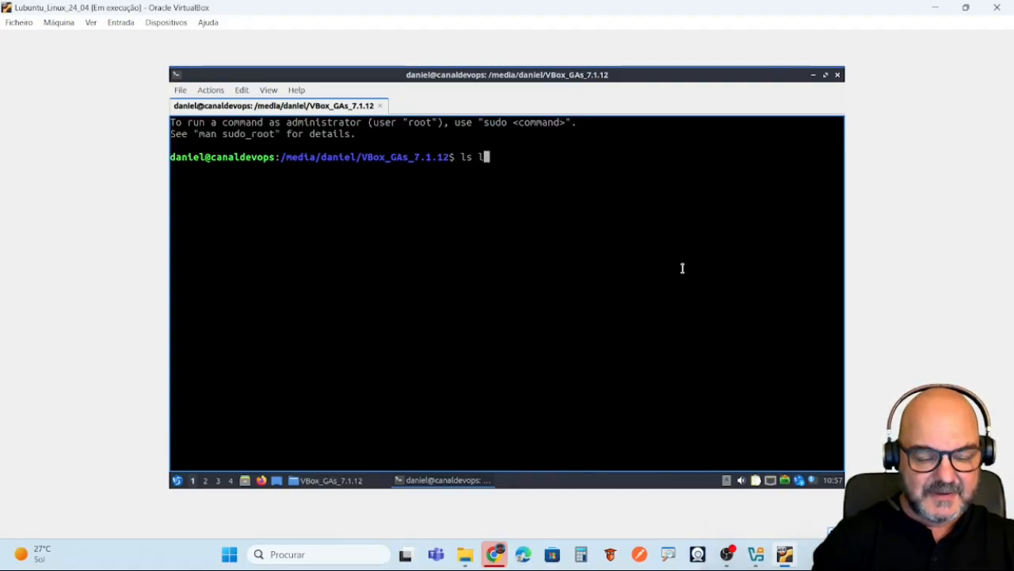
pyautogui.press('BackSpace')
pyautogui.write('-')
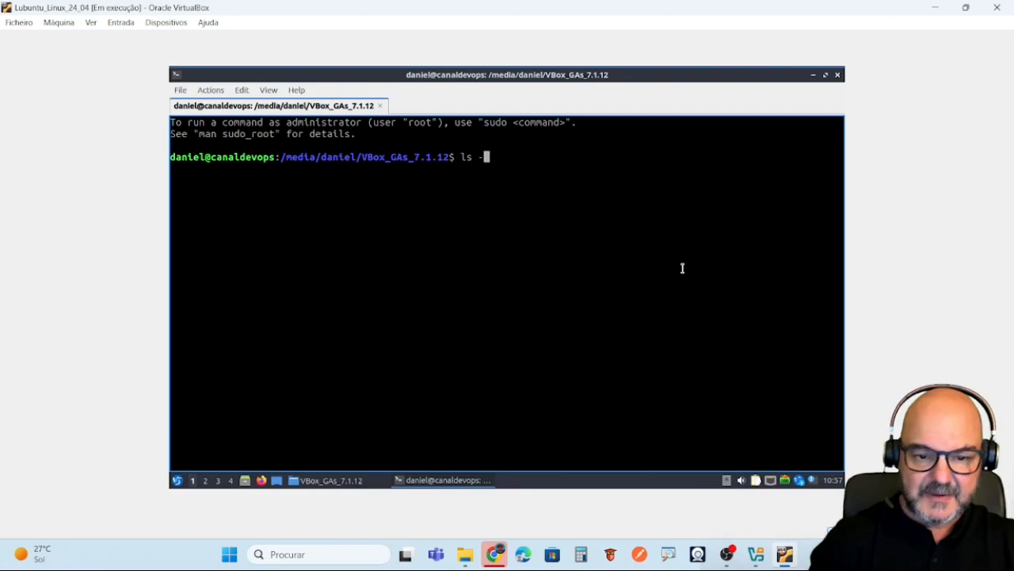
pyautogui.write('ls')
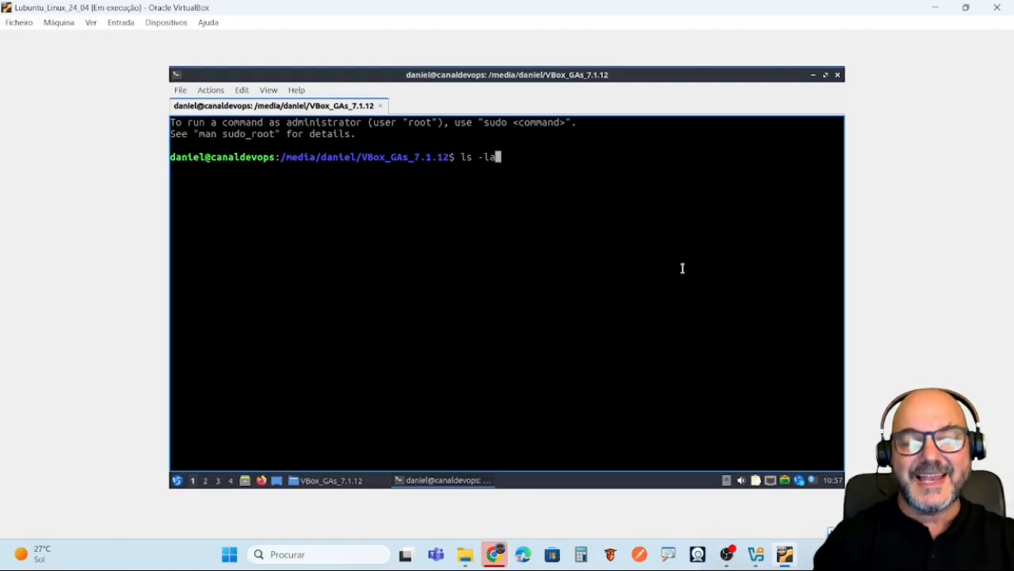
pyautogui.press('Return')
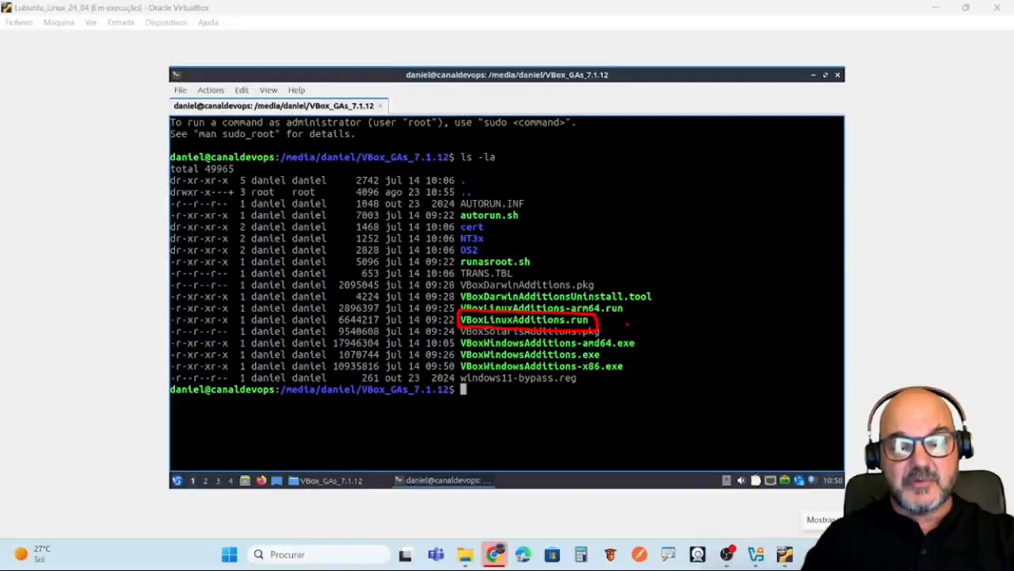
# Run sudo ./VBoxLinuxAdditions.run in the terminal, completing the file name with Tab.
pyautogui.press('Escape')
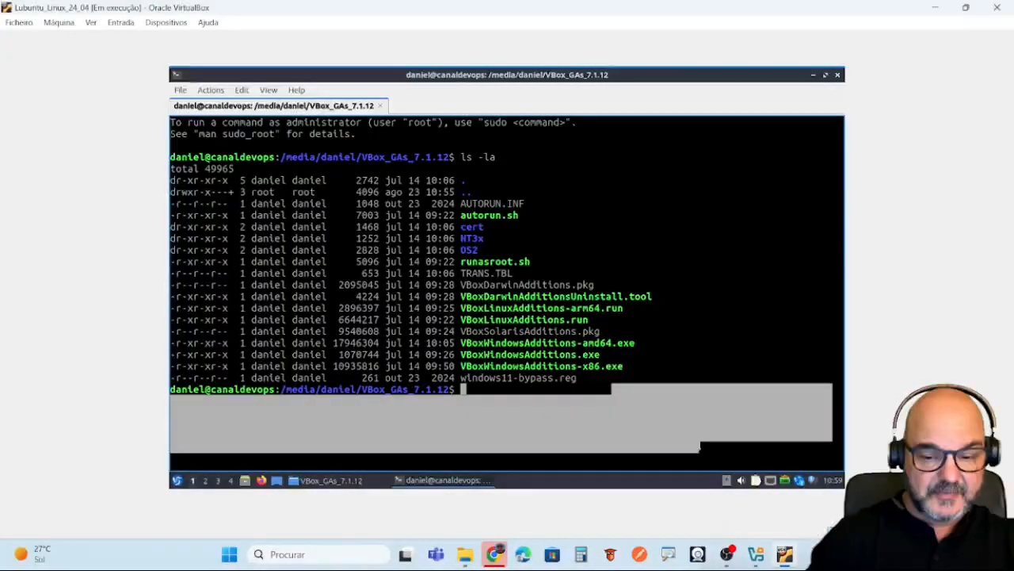
pyautogui.write('su')
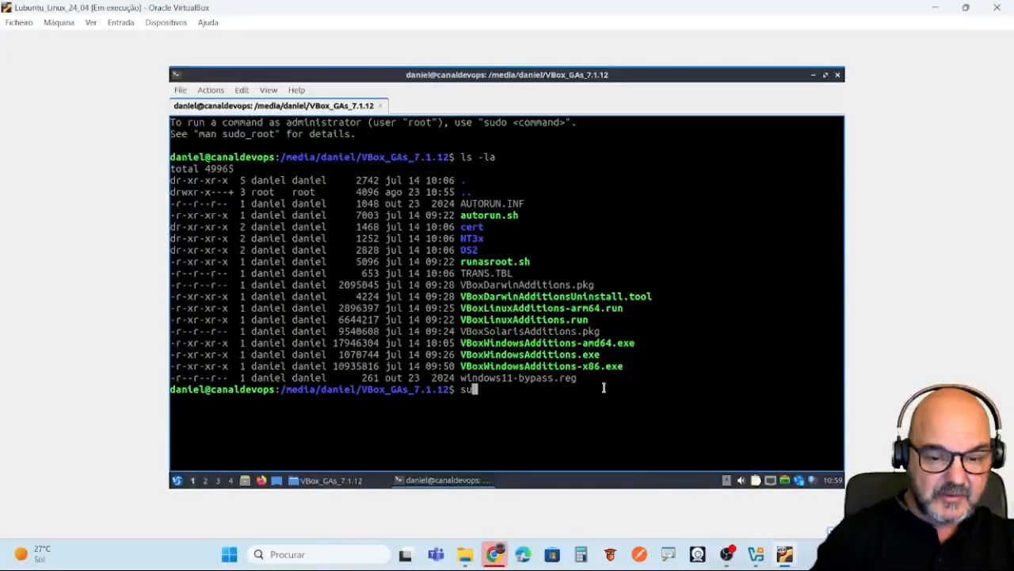
pyautogui.write('do')
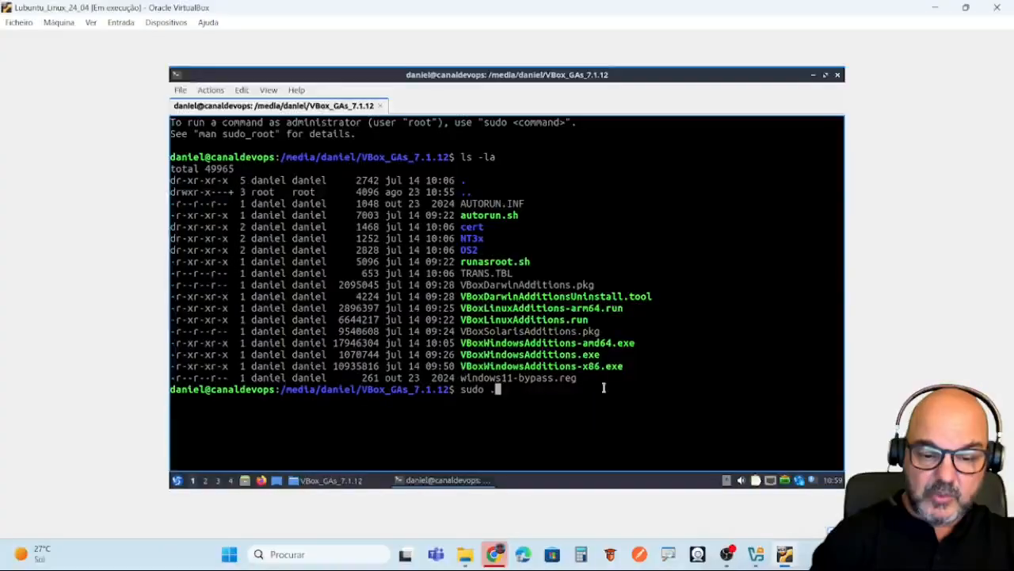
pyautogui.write(' ./')
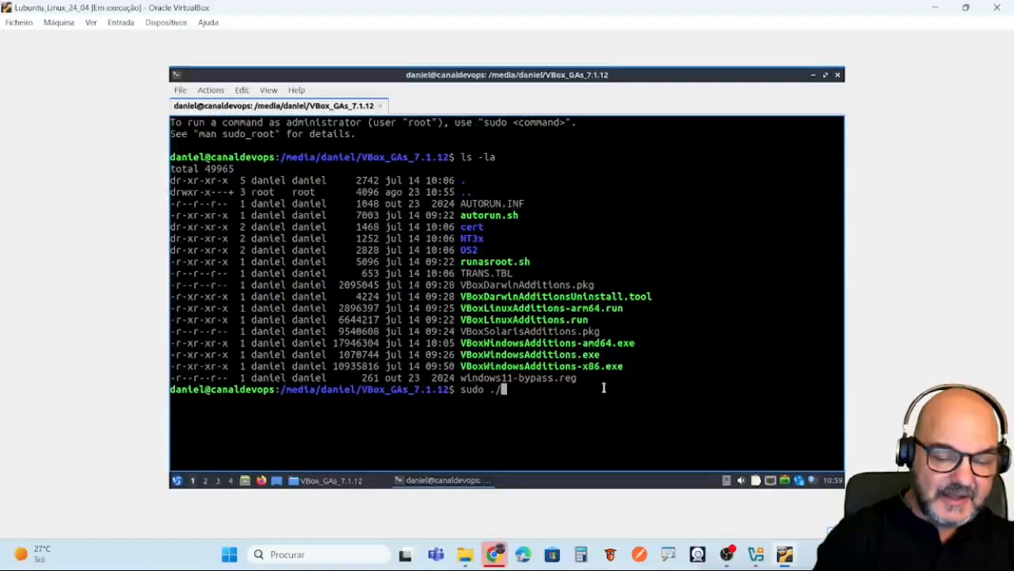
pyautogui.write('V')
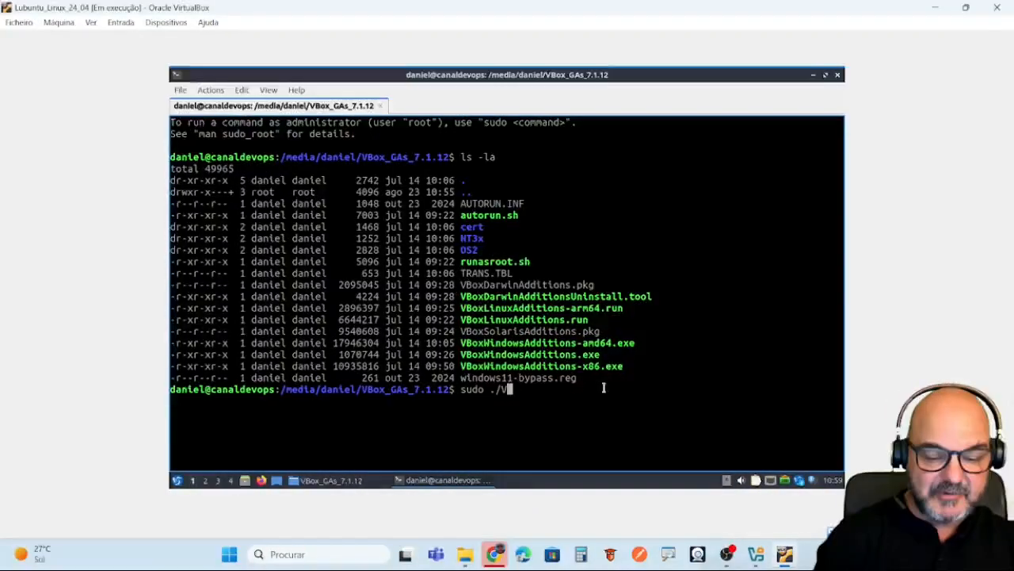
pyautogui.write('Box')
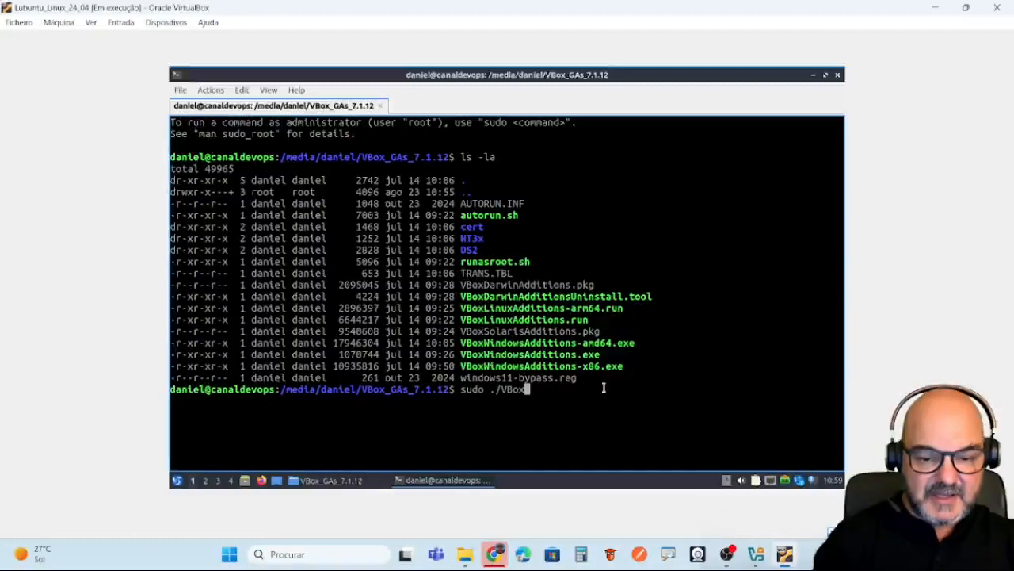
pyautogui.write('Linux')
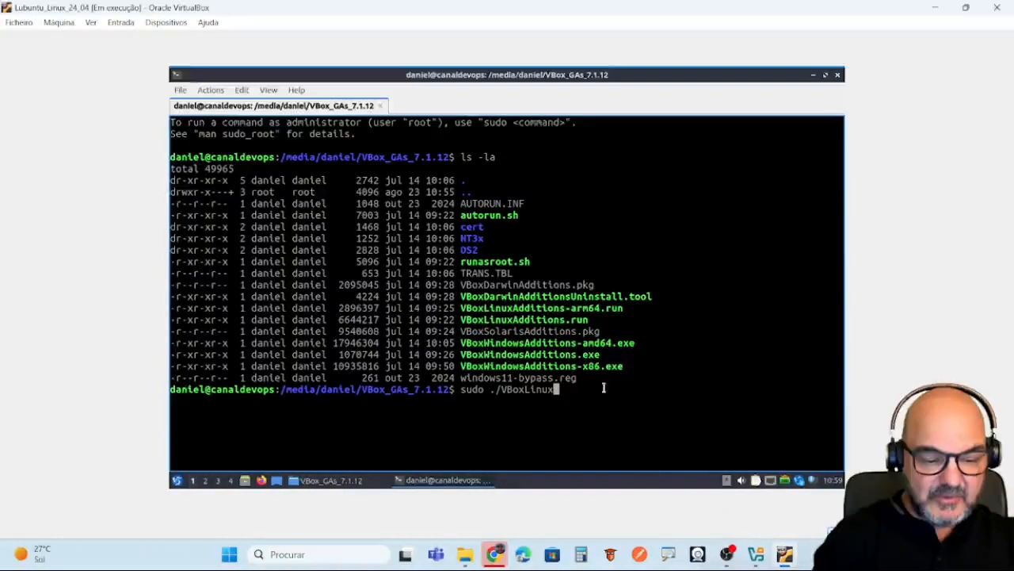
pyautogui.press('Tab')
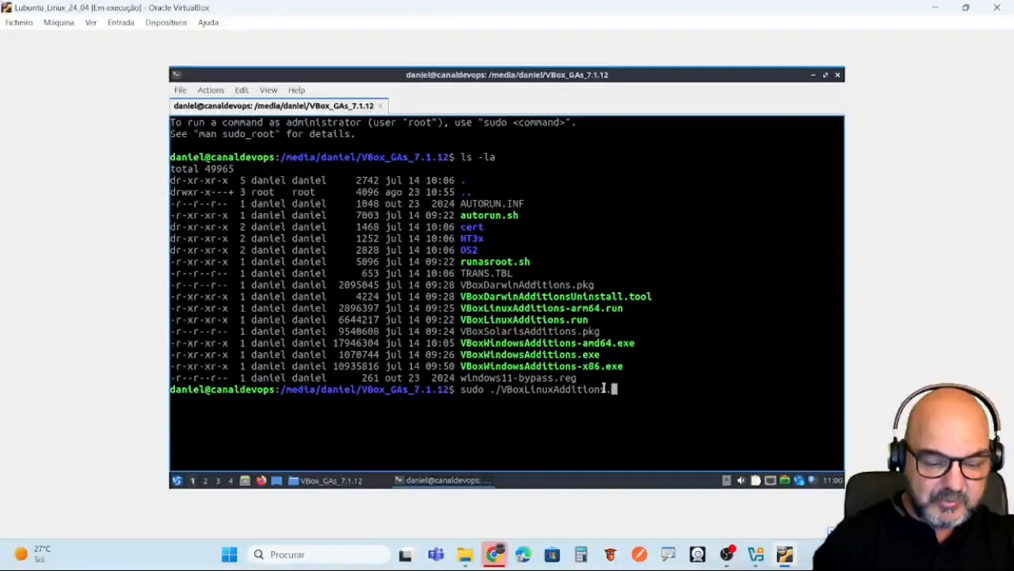
pyautogui.write('.run')
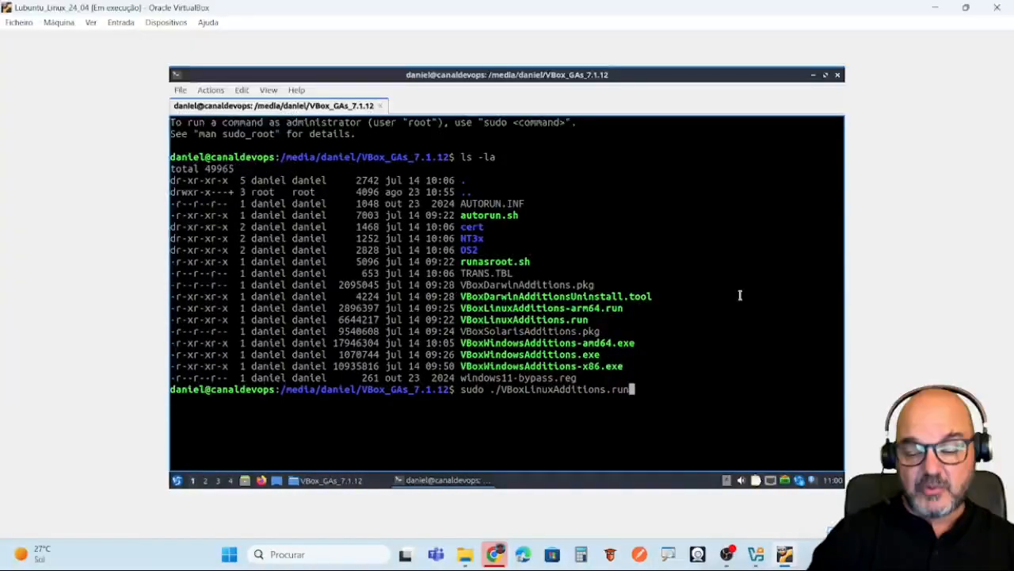
pyautogui.press('Return')
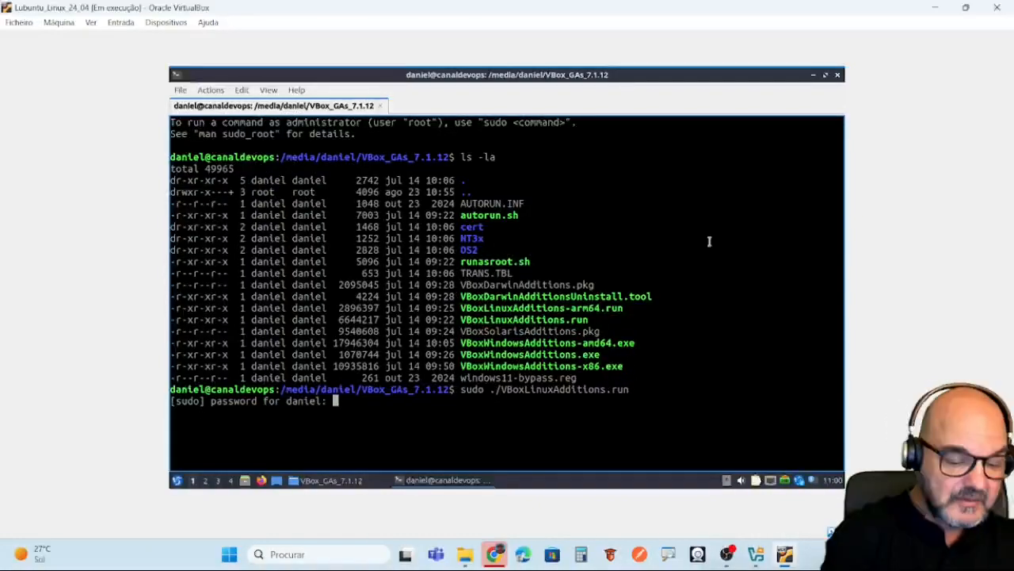
# Enter the administrator password for the installer and dismiss the monitor settings notification.
pyautogui.press('Return')
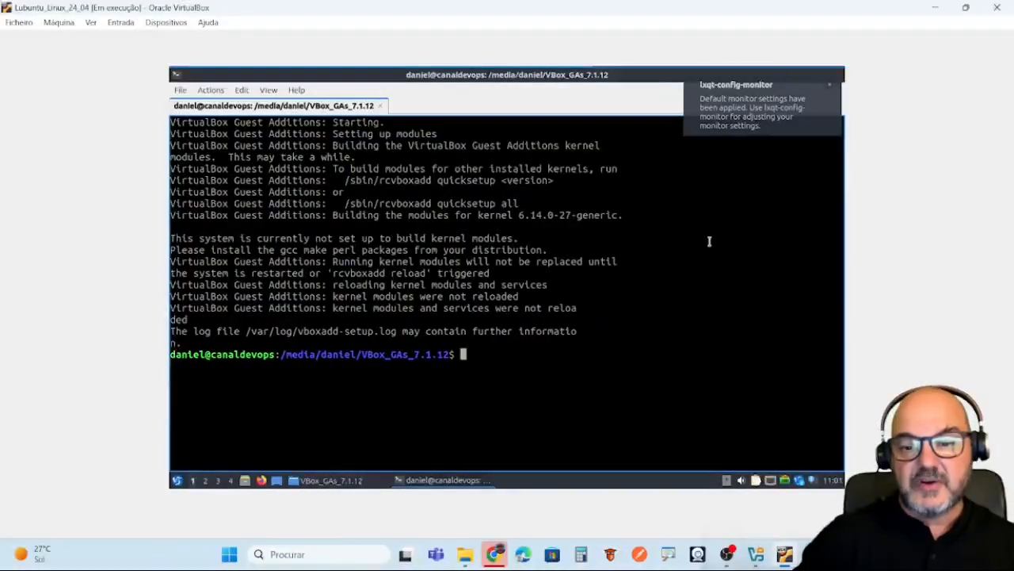
pyautogui.click(829, 87)
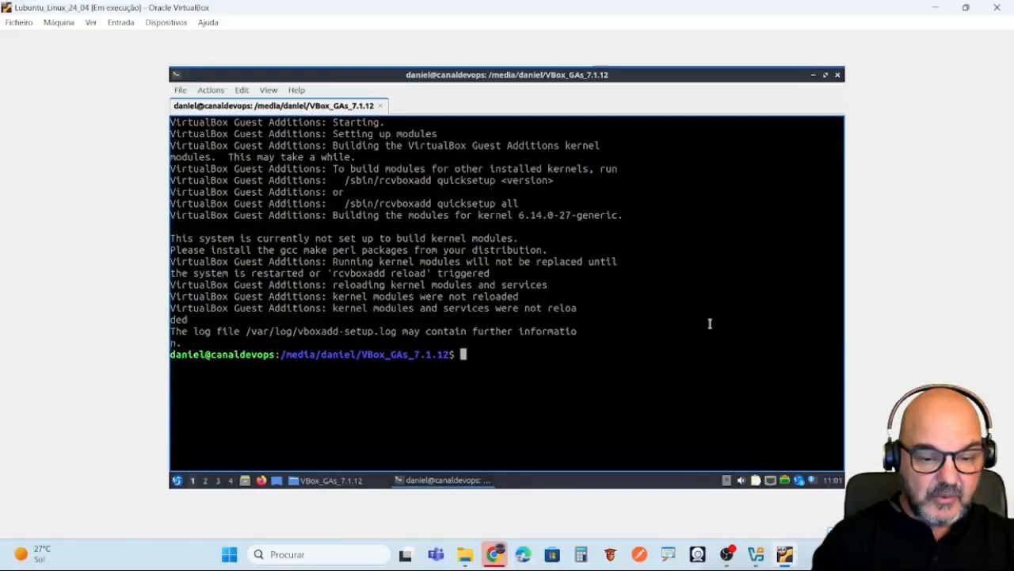
# Exit the terminal, returning to the file manager listing the VBox_GAs_7.1.12 disc's 16 items.
pyautogui.write('exit')
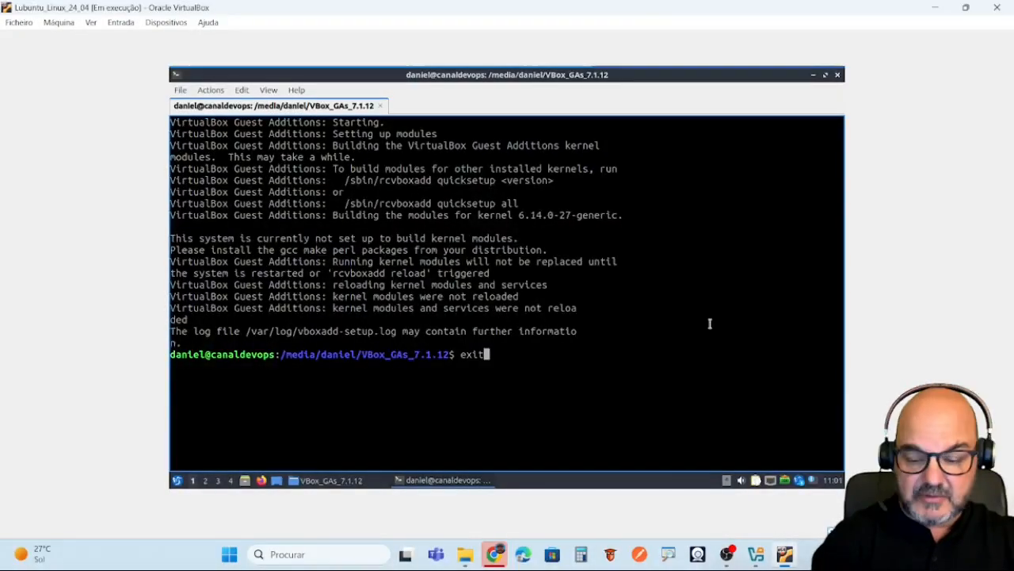
pyautogui.press('Return')
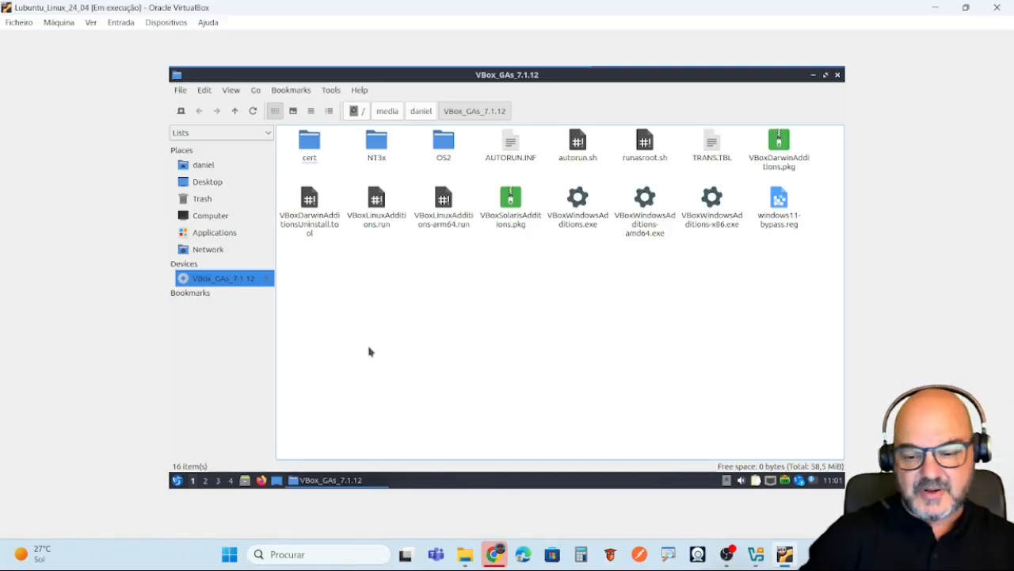
pyautogui.click(849, 554)
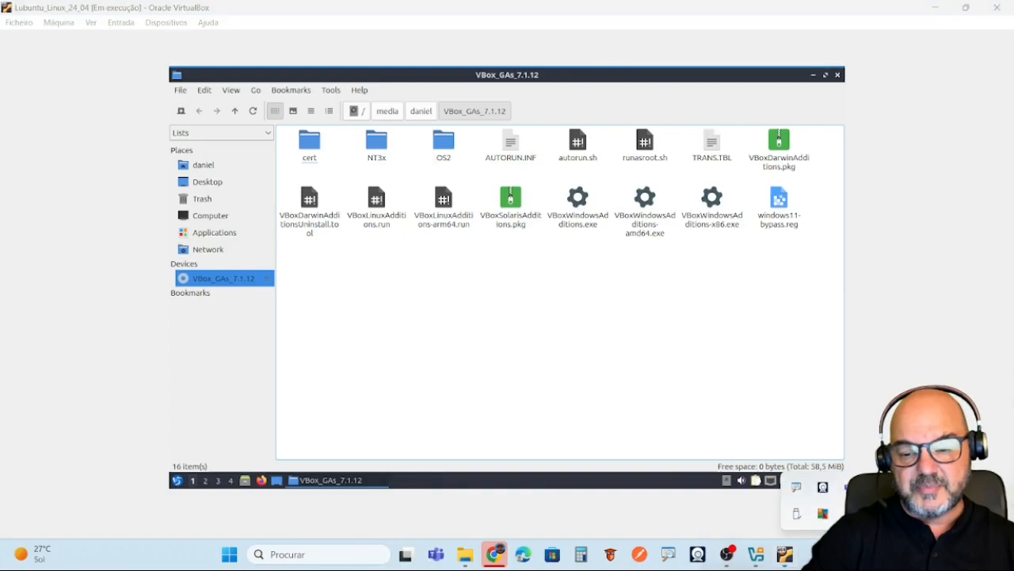
pyautogui.rightClick(797, 488)
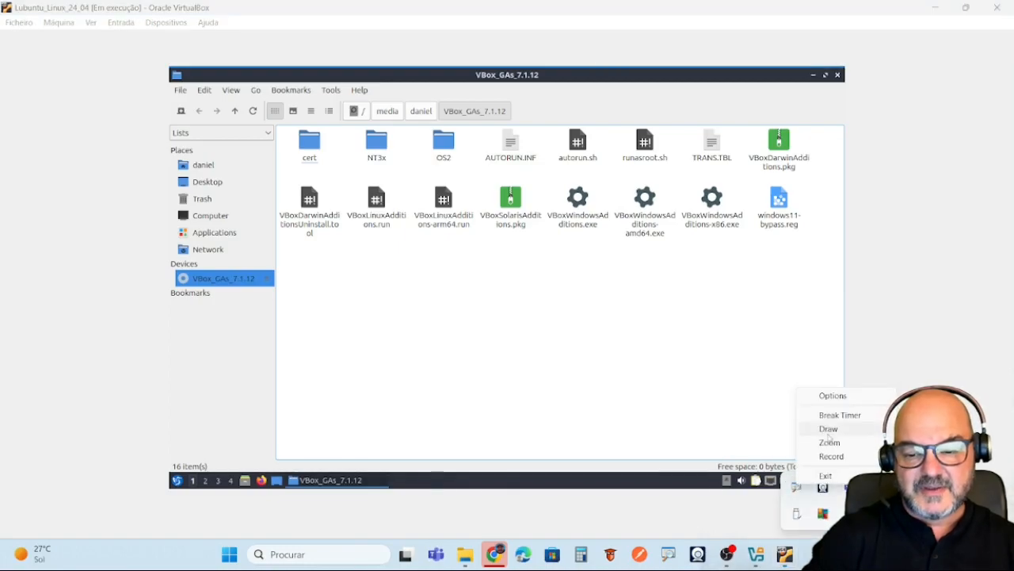
pyautogui.click(829, 430)
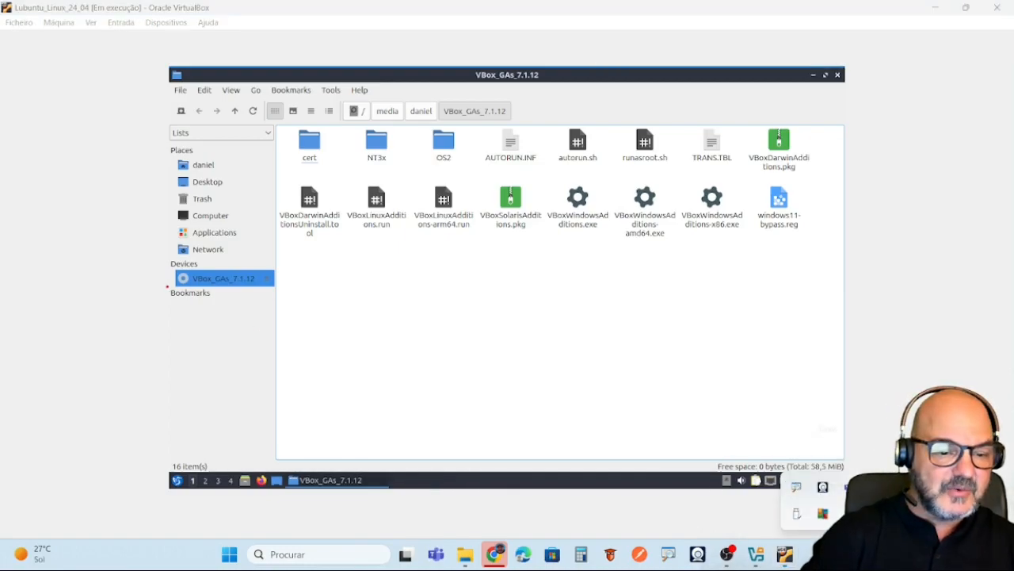
pyautogui.moveTo(168, 286)
pyautogui.mouseDown()
pyautogui.moveTo(276, 295)
pyautogui.moveTo(279, 268)
pyautogui.moveTo(200, 265)
pyautogui.moveTo(168, 279)
pyautogui.mouseUp()
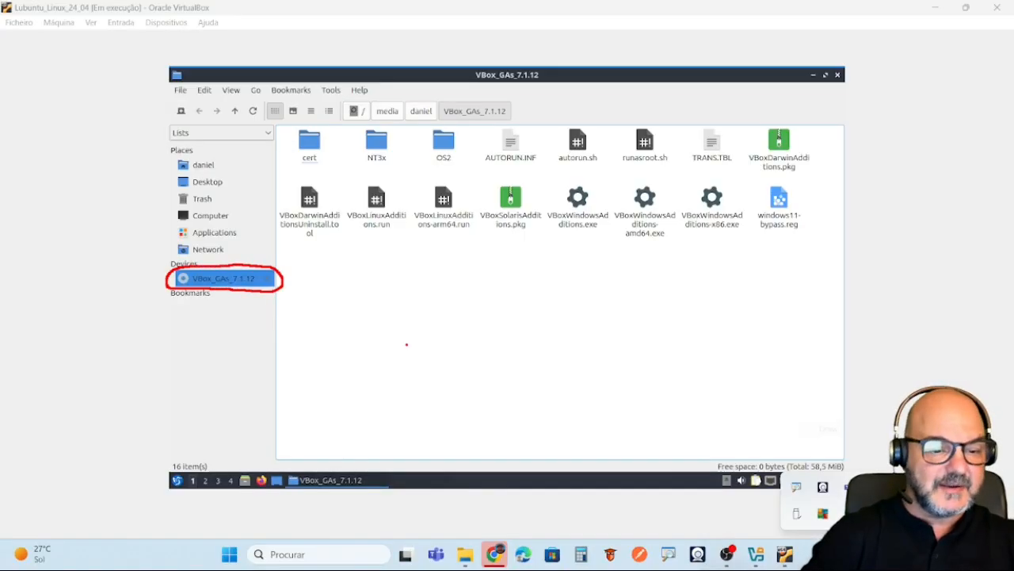
pyautogui.press('Escape')
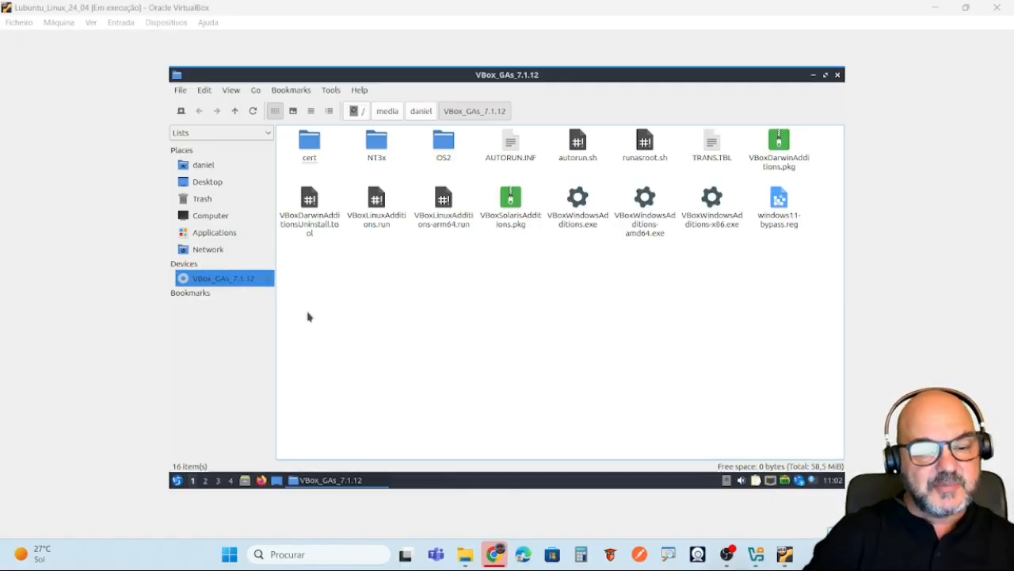
# Unmount the VBox_GAs_7.1.12 disc from the file manager sidebar's Devices list.
pyautogui.rightClick(227, 280)
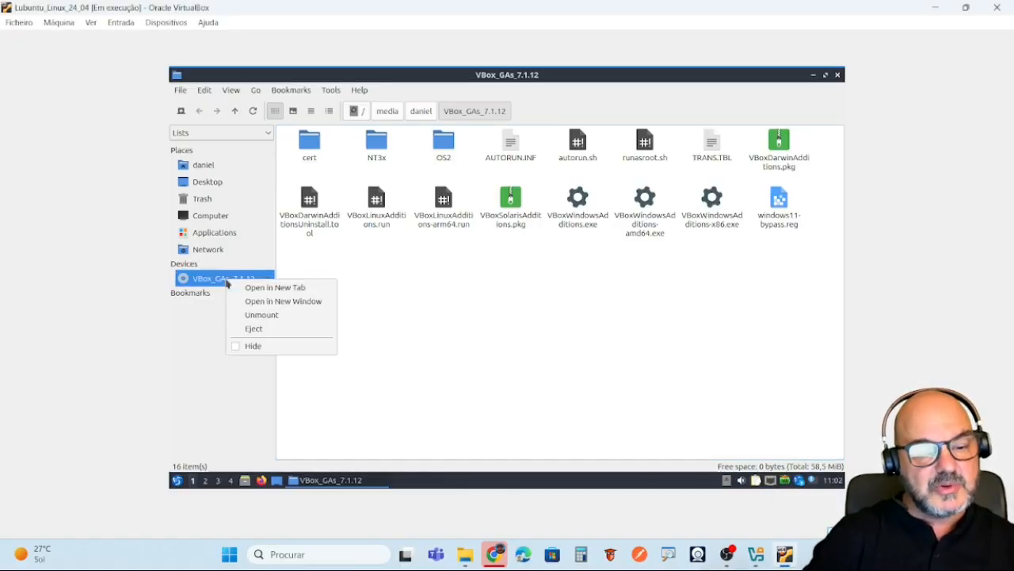
pyautogui.click(267, 319)
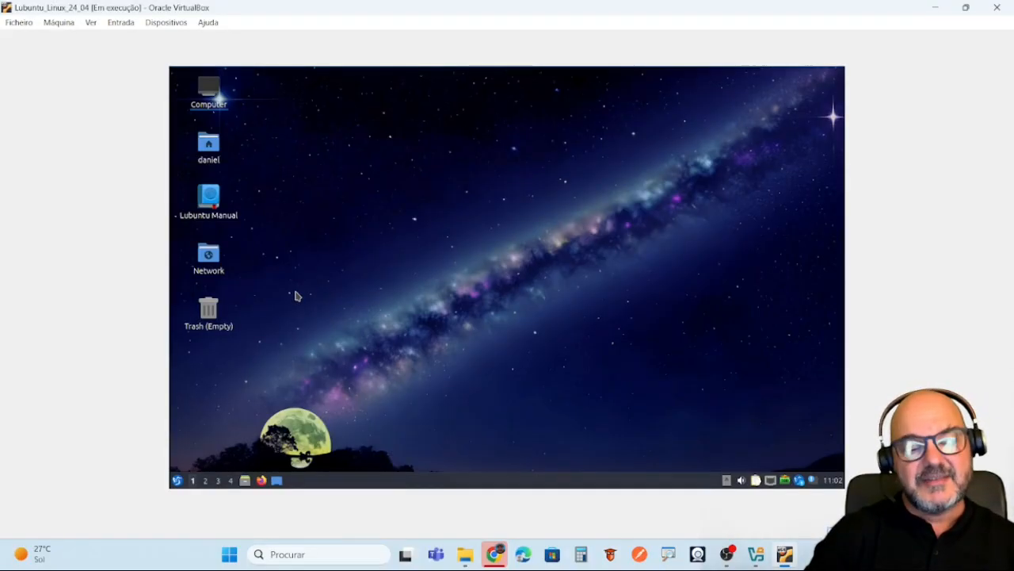
# Reboot the Lubuntu guest via Leave > Reboot in the start menu, confirming with Yes.
pyautogui.click(175, 482)
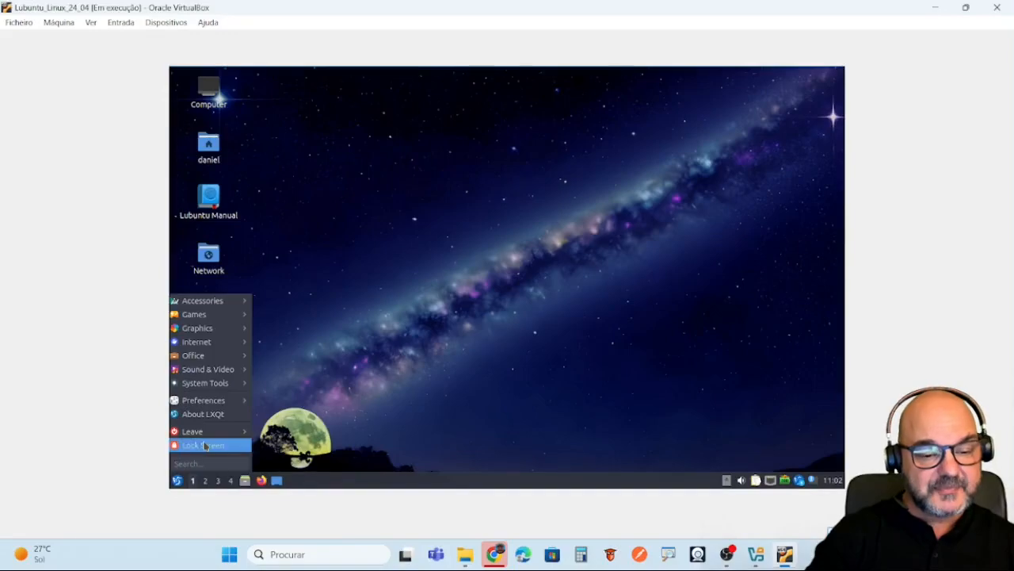
pyautogui.moveTo(207, 437)
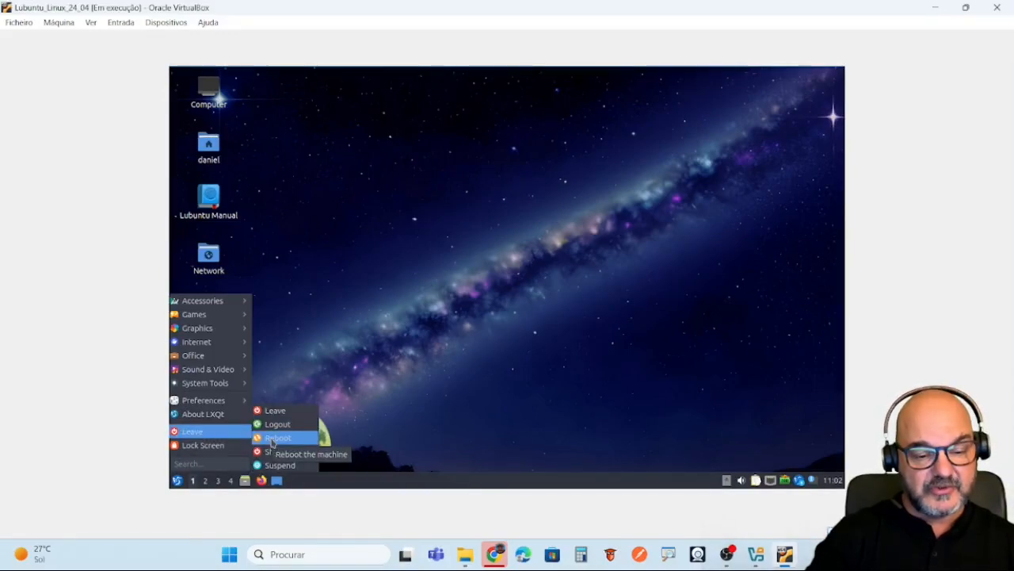
pyautogui.click(278, 437)
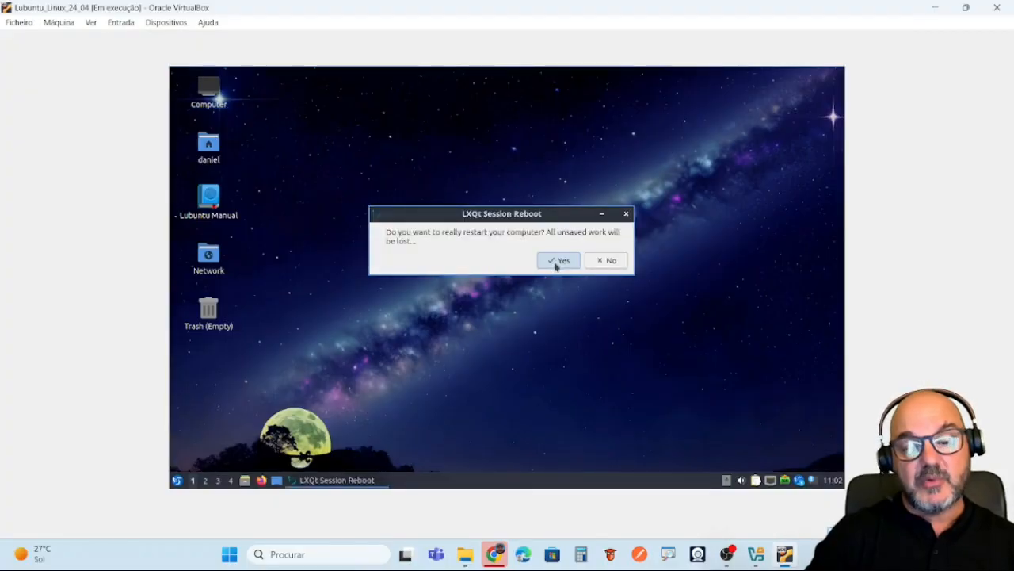
pyautogui.click(557, 262)
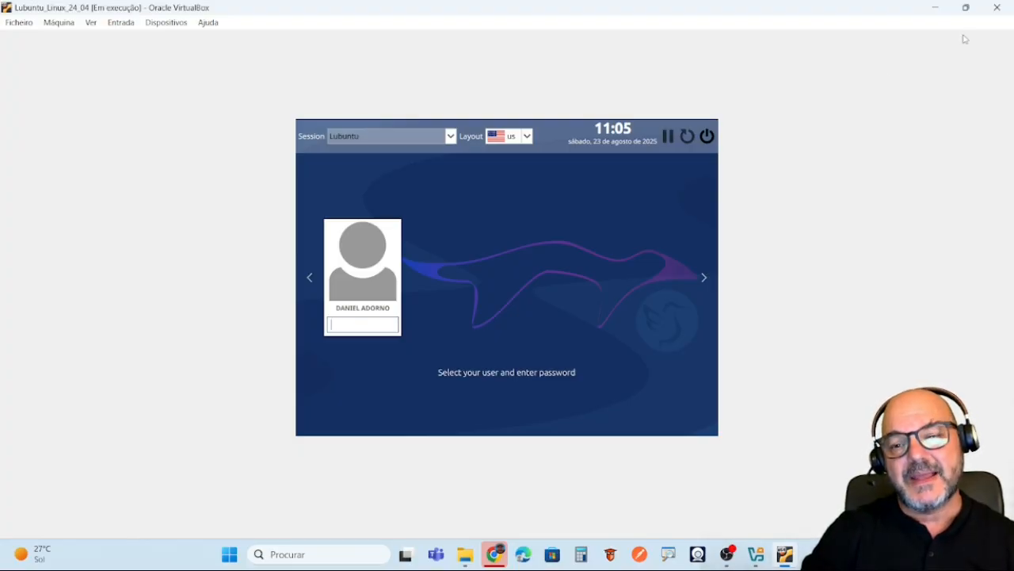
# Restore the VM window to a smaller size, then maximize it to fill the host screen.
pyautogui.moveTo(968, 16)
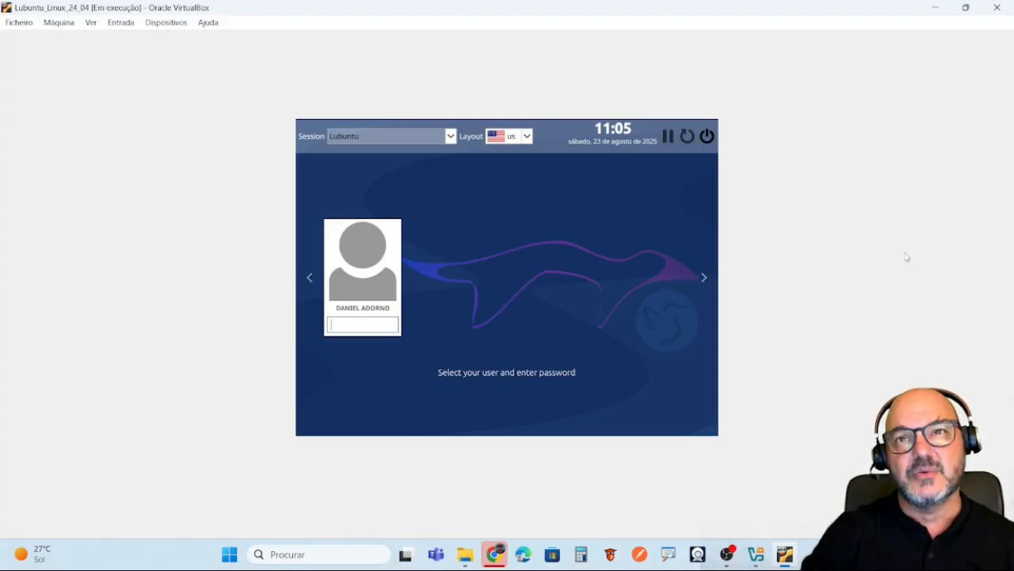
pyautogui.click(971, 9)
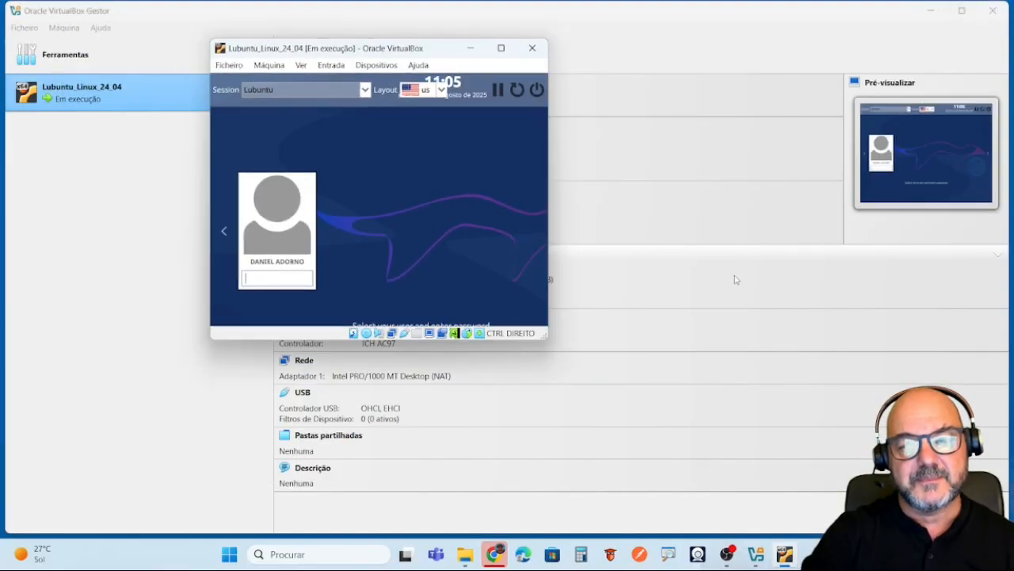
pyautogui.moveTo(498, 51)
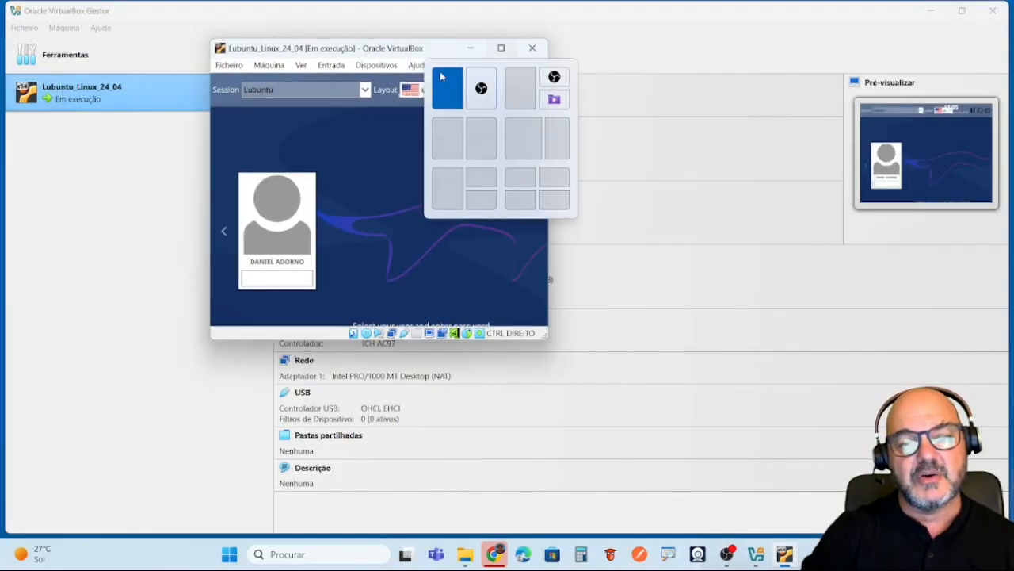
pyautogui.click(502, 49)
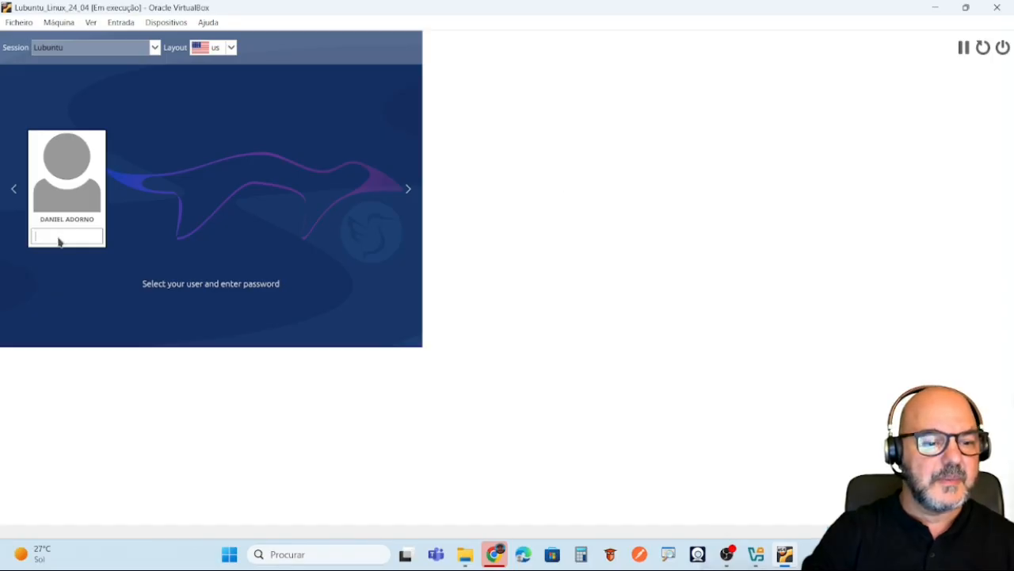
# Enter the user account password at the Lubuntu login screen to reach the desktop.
pyautogui.write('••')
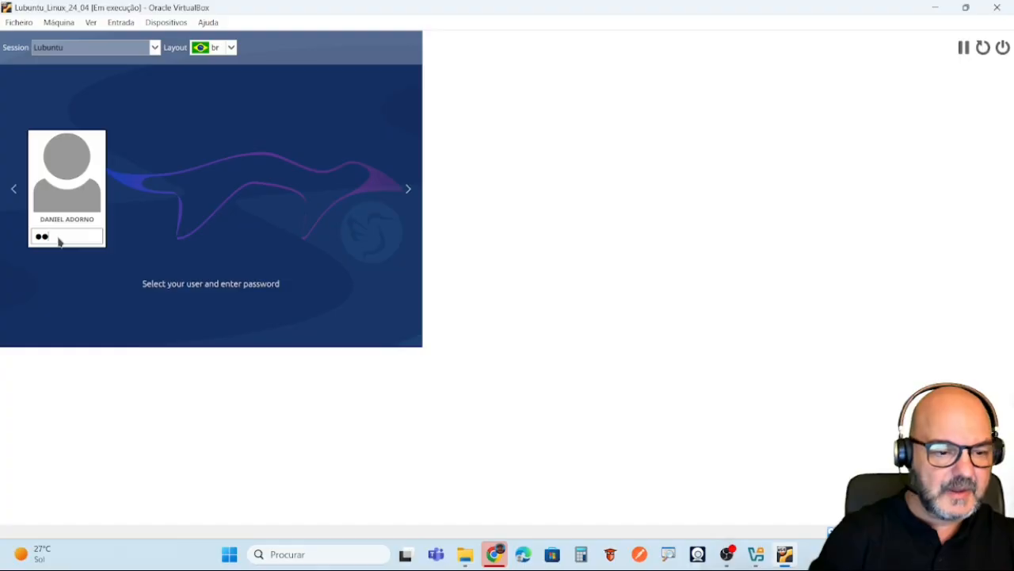
pyautogui.write('•••••')
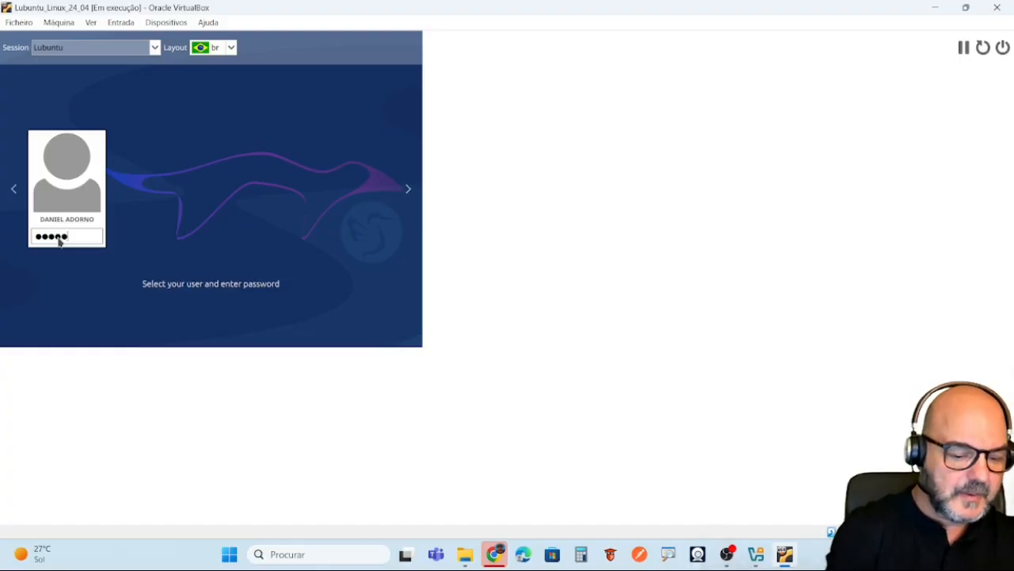
pyautogui.write('•')
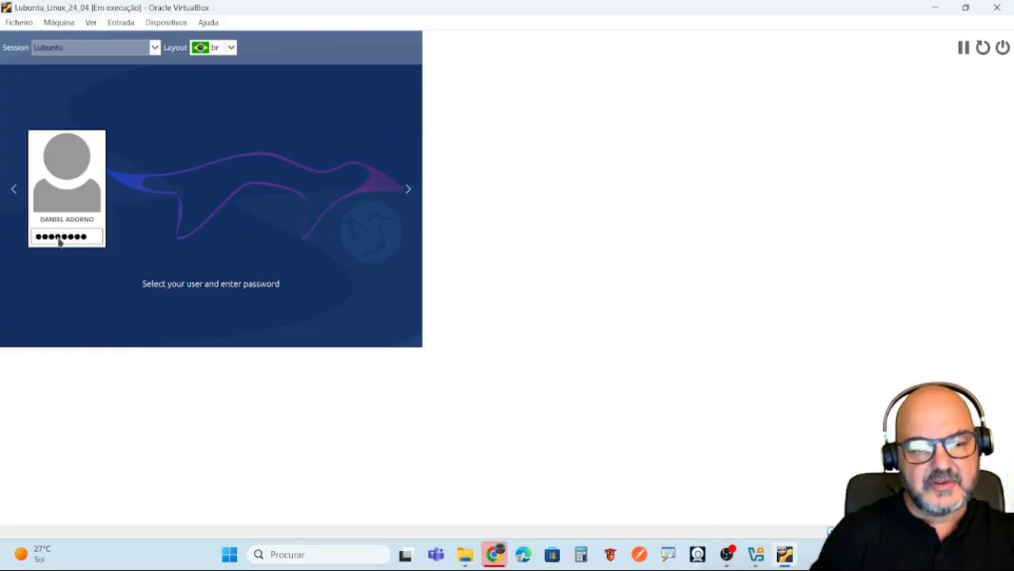
pyautogui.press('Return')
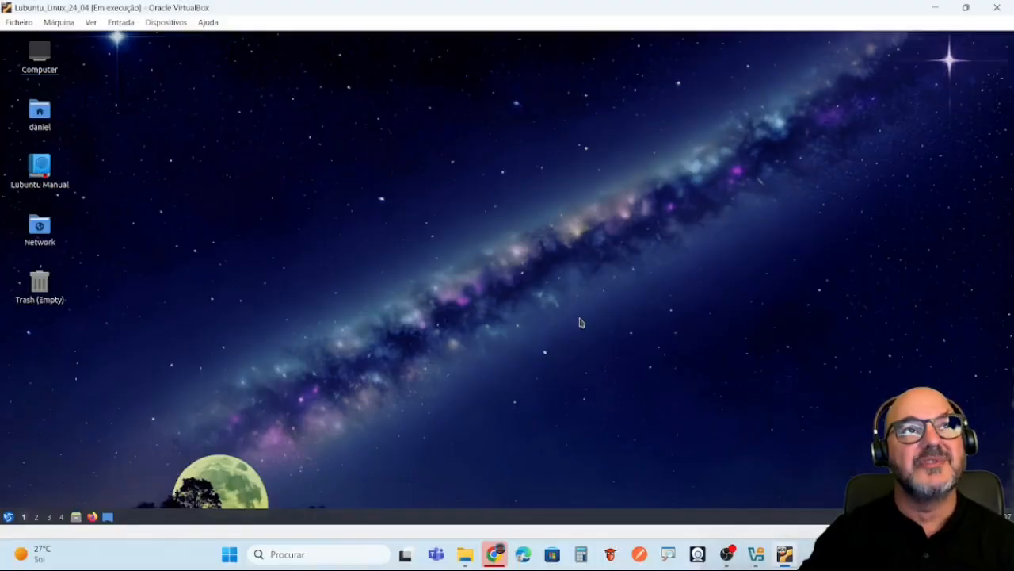
# Shut down the Lubuntu guest via Leave > Shutdown in the start menu, confirming with Yes.
pyautogui.click(8, 517)
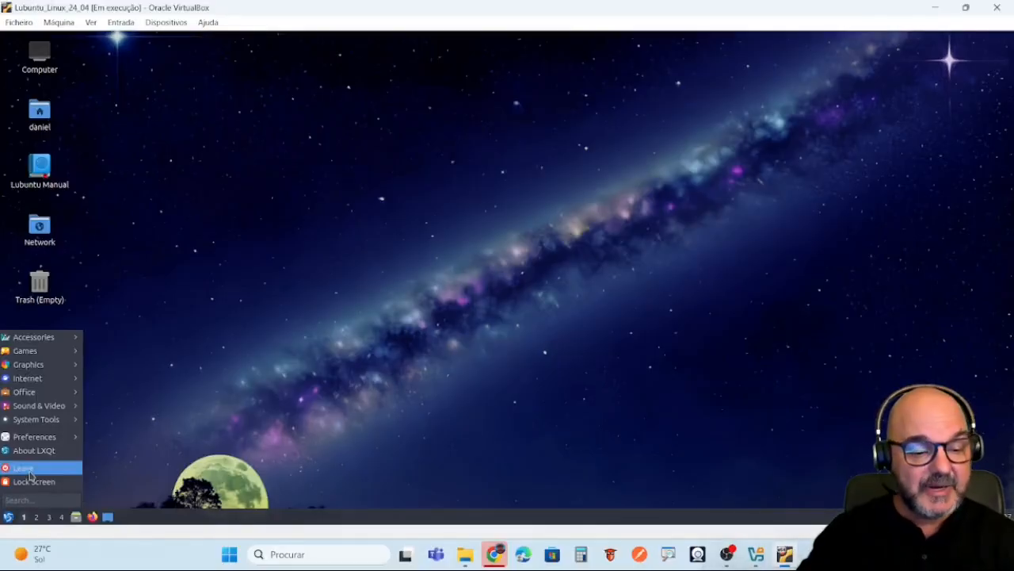
pyautogui.moveTo(33, 472)
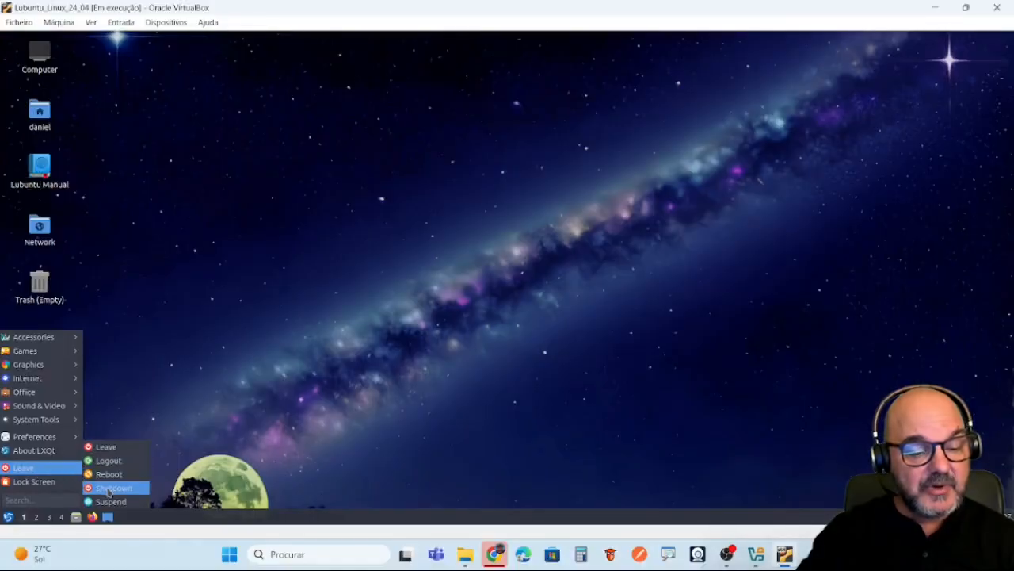
pyautogui.click(108, 489)
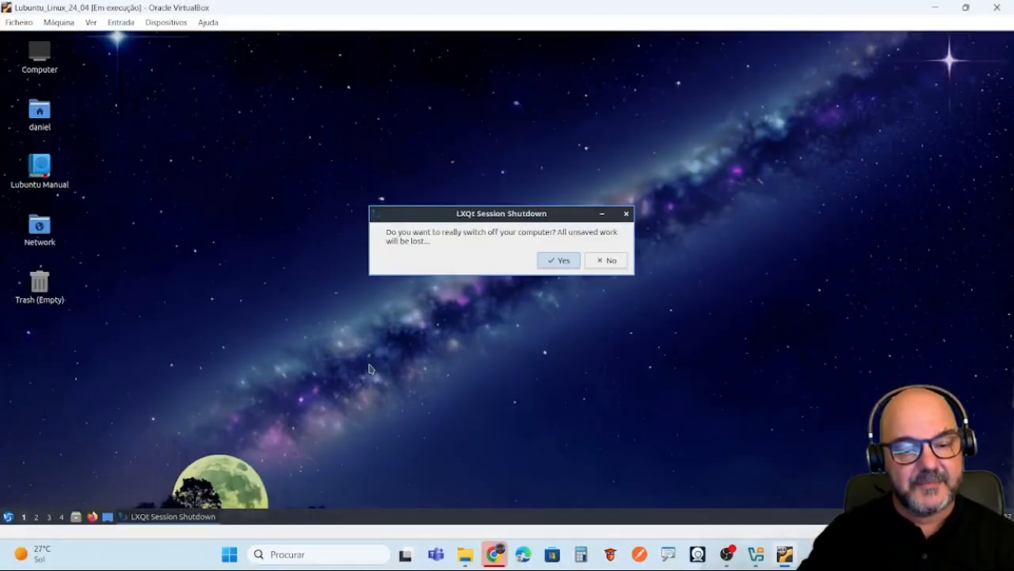
pyautogui.click(557, 261)
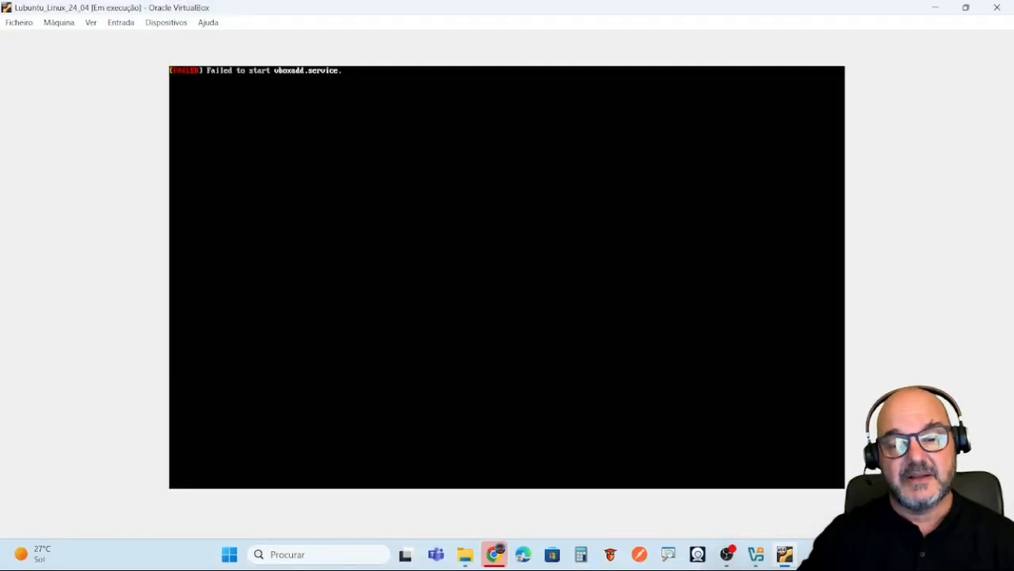